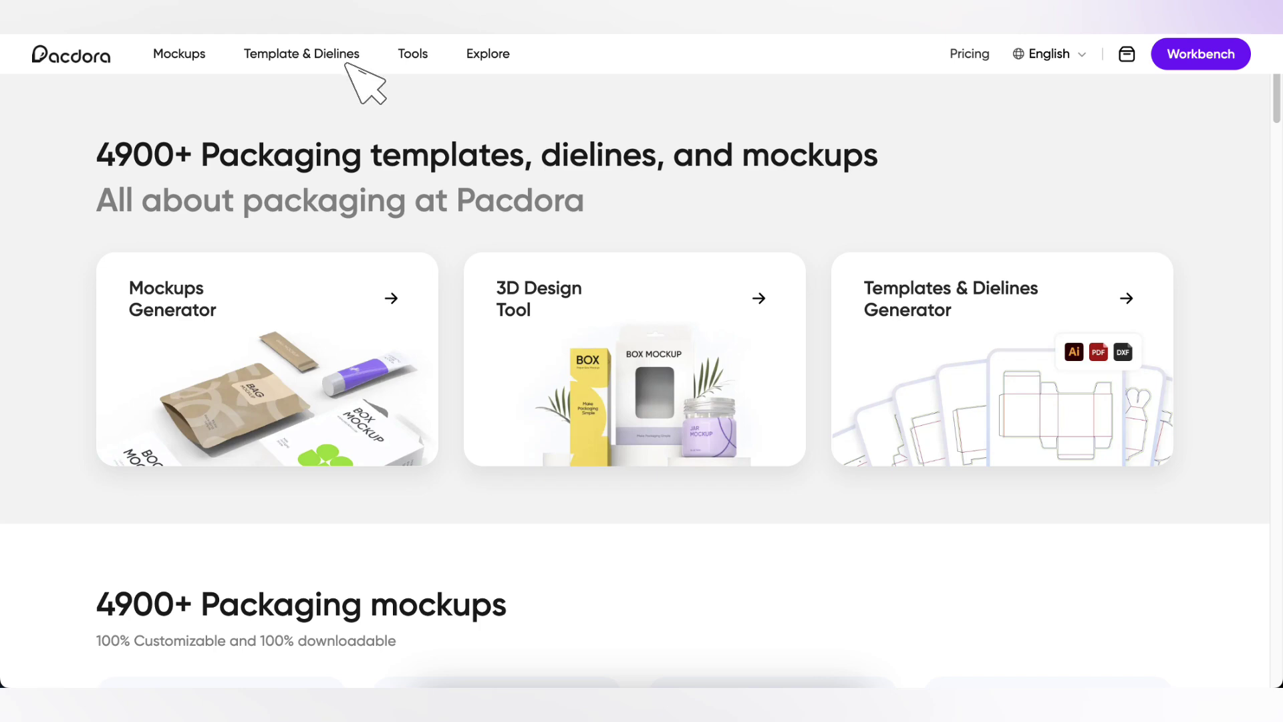
- Open the Templates & Dielines catalogue, expand By Uses, and scroll down to the corrugated shoe box with lid
left_click(963, 283)
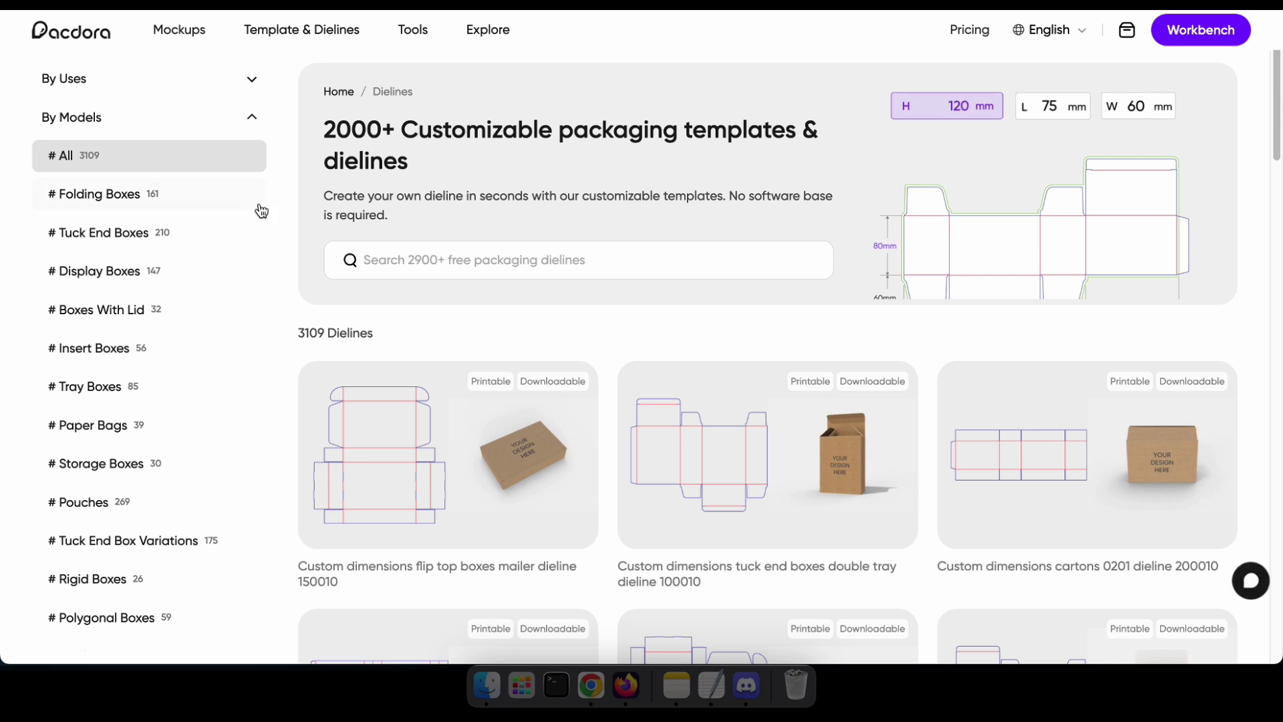
scroll(120, 214, "down", 8)
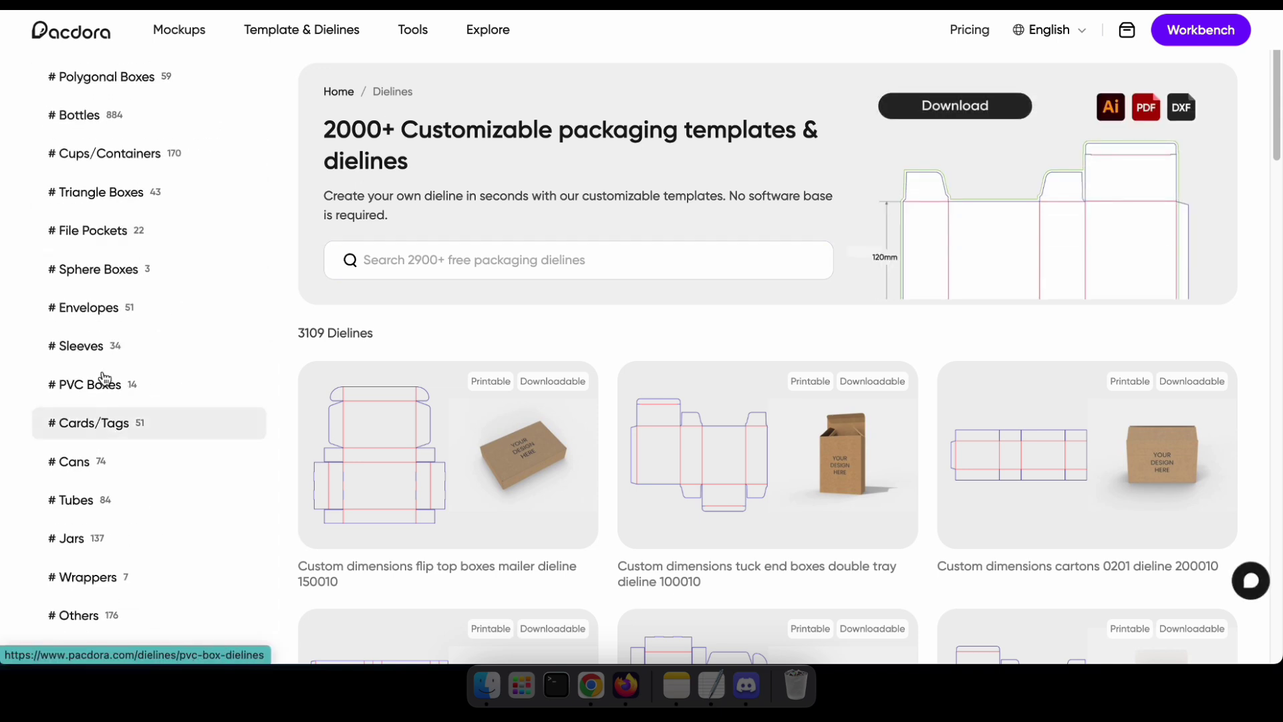
scroll(104, 354, "up", 8)
left_click(218, 92)
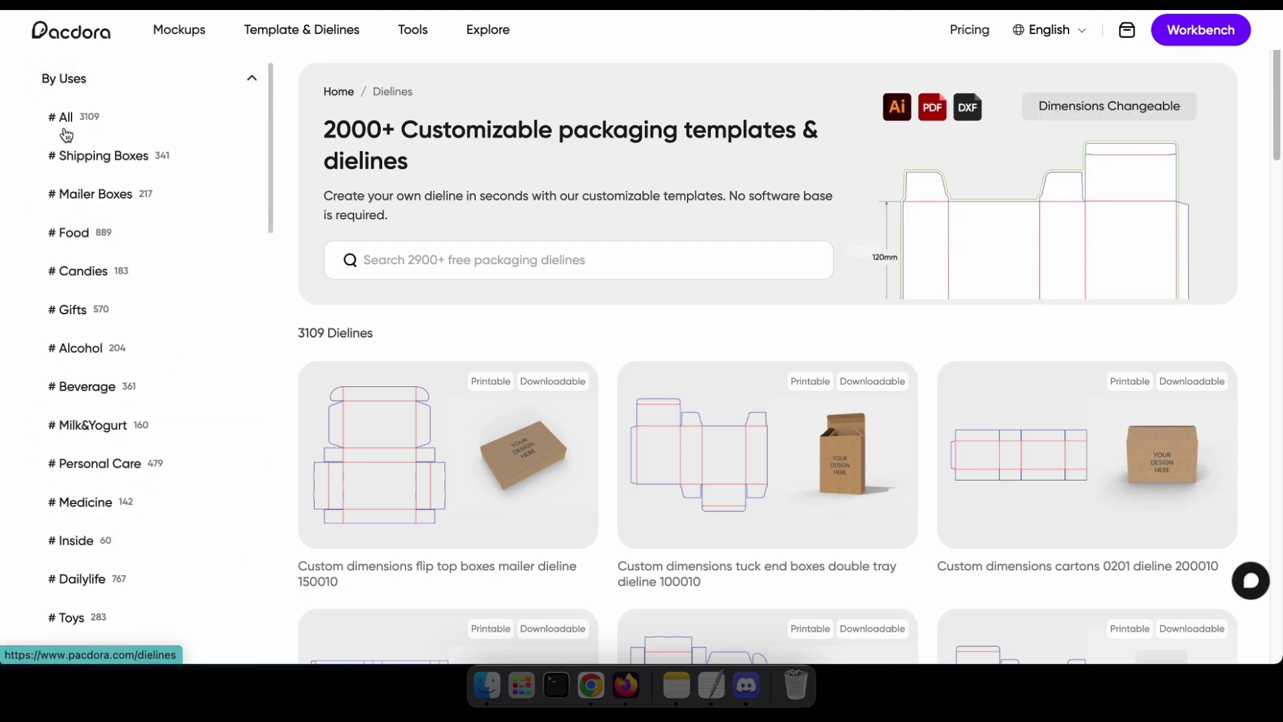
scroll(114, 387, "down", 5)
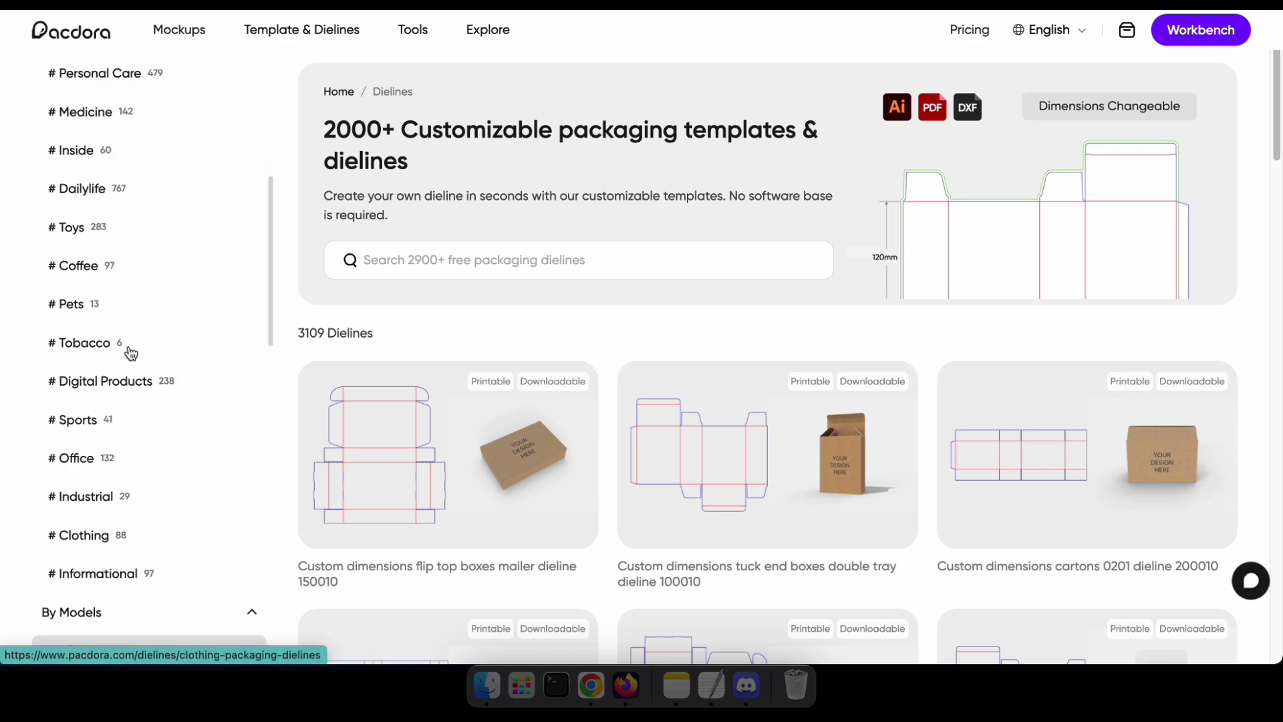
scroll(140, 351, "up", 6)
scroll(676, 268, "down", 4)
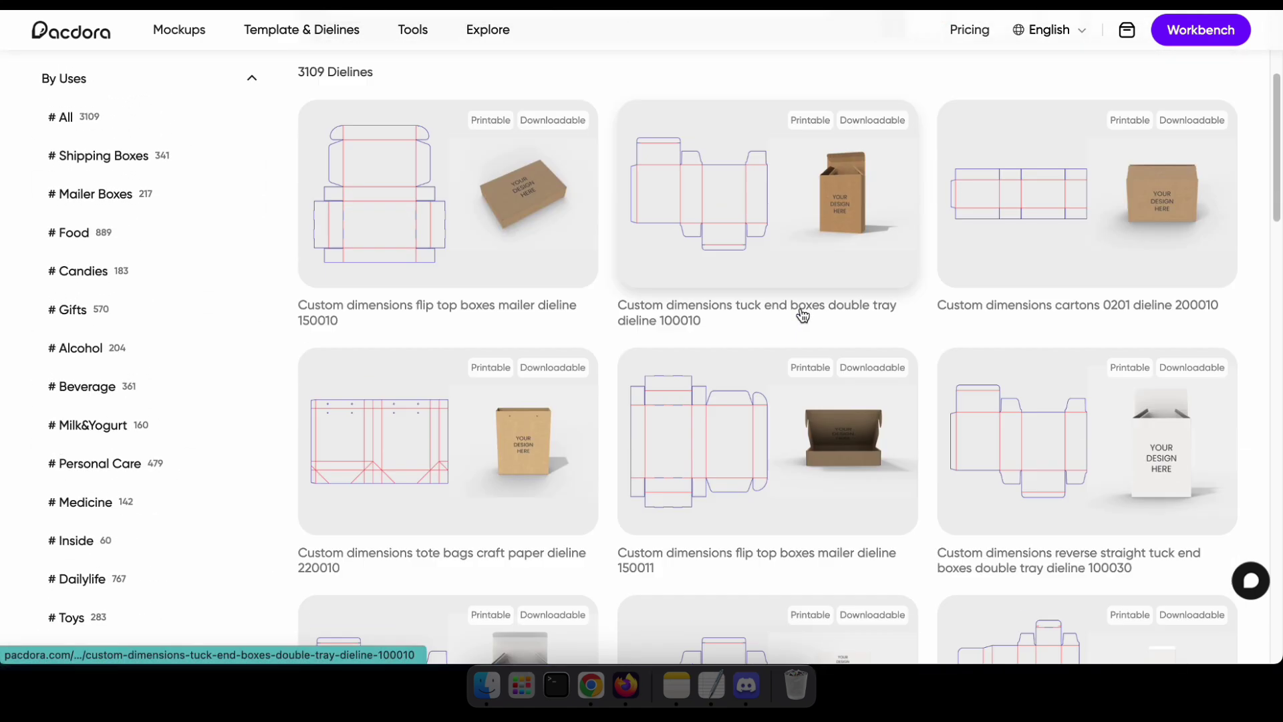
scroll(803, 316, "down", 7)
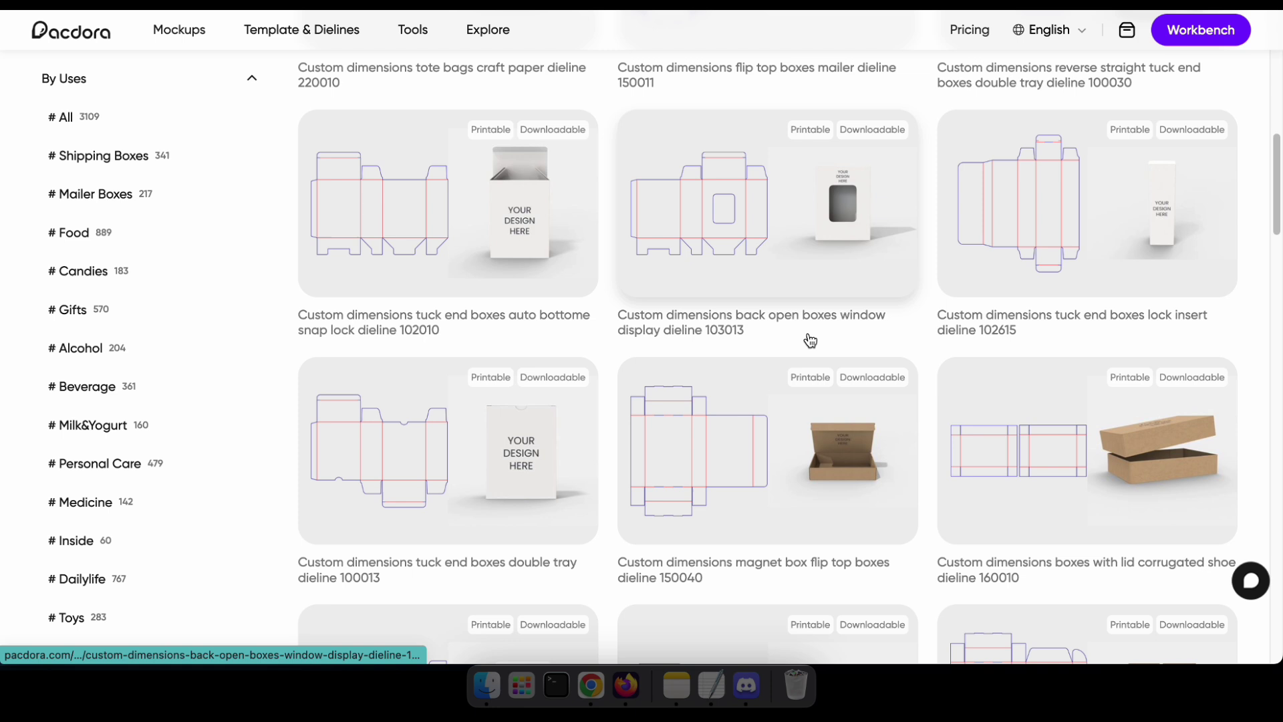
scroll(811, 341, "down", 1)
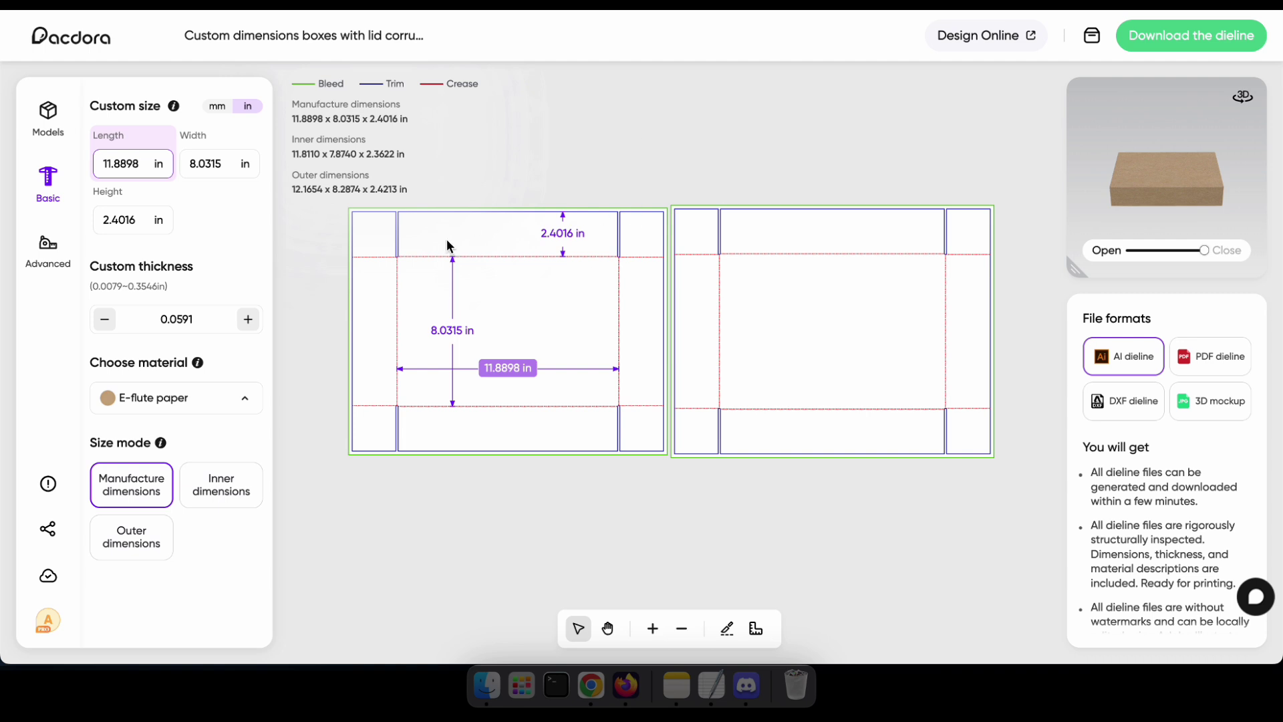
- Glance at other box models, then review the Basic length, width and 0.0197 in thickness fields
left_click(47, 113)
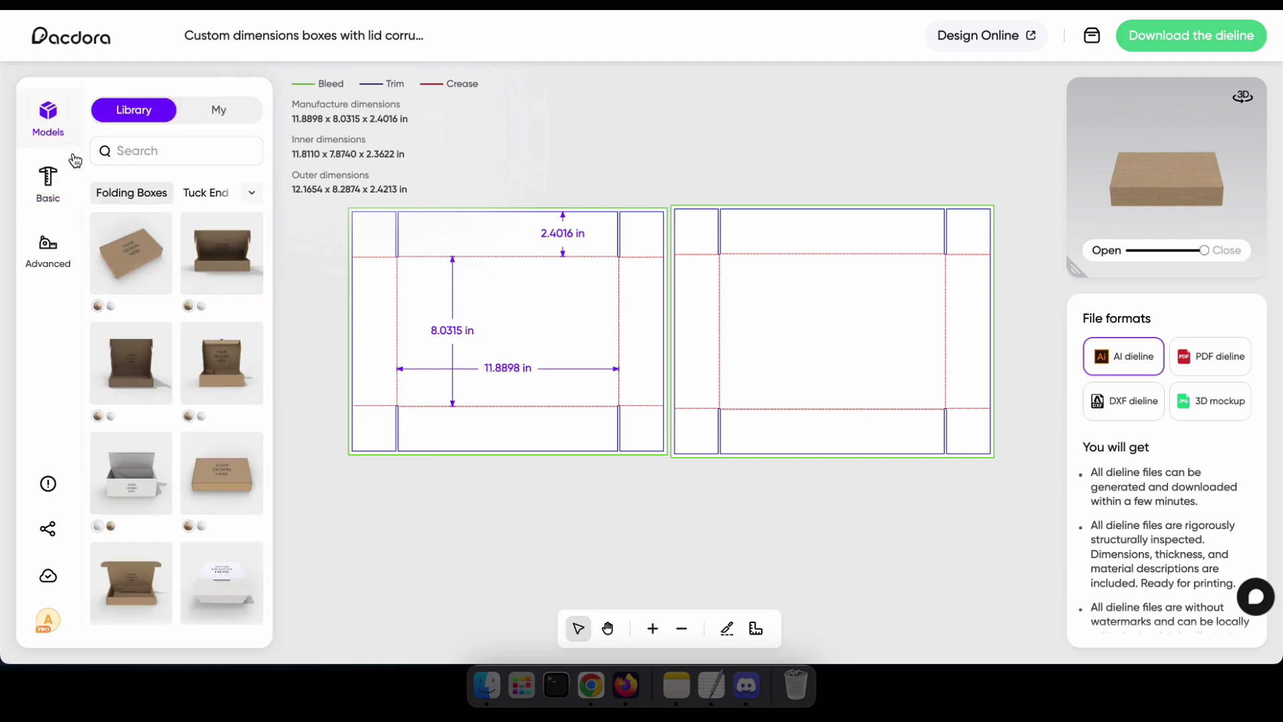
mouse_move(141, 219)
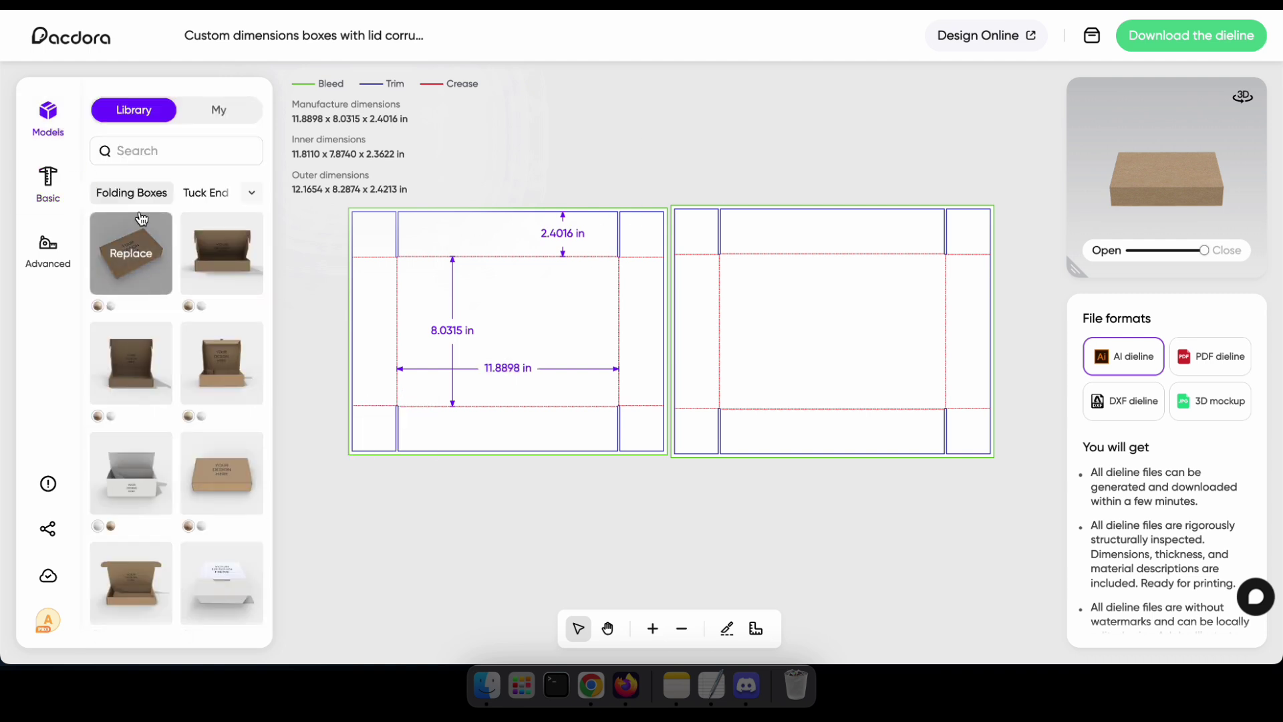
left_click(51, 191)
left_click(118, 166)
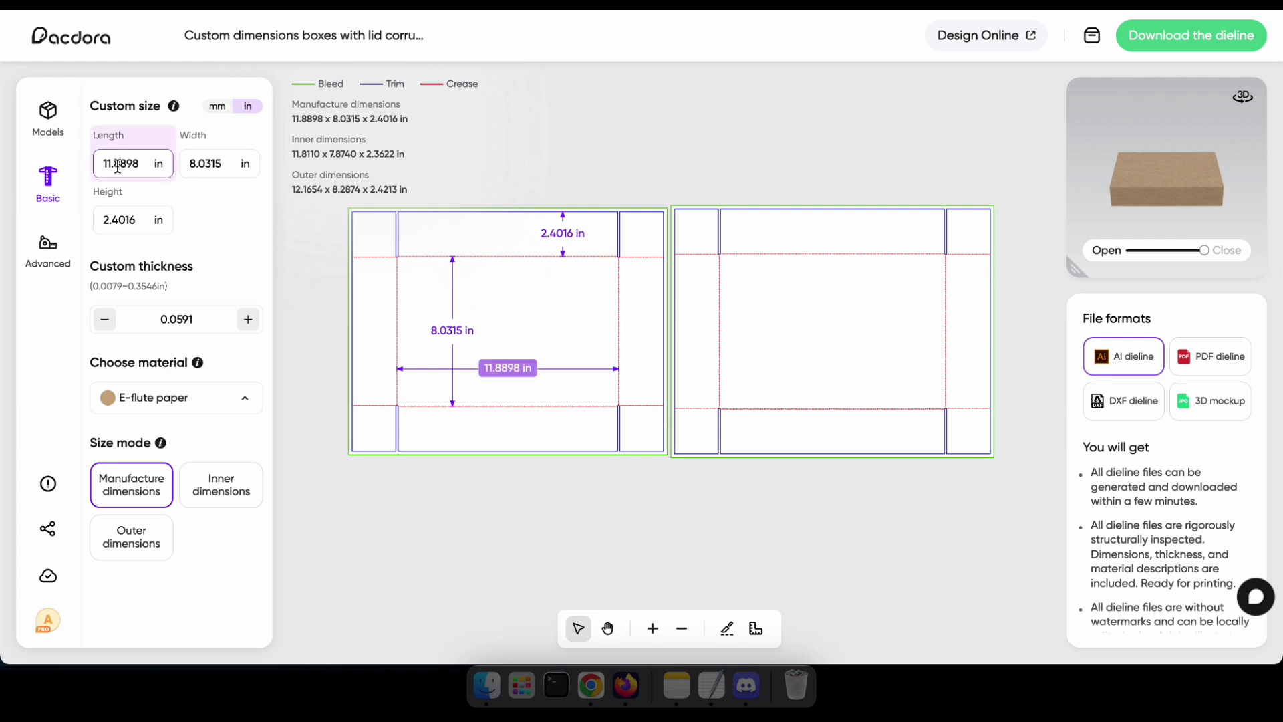
left_click(117, 219)
left_click(212, 166)
left_click(129, 322)
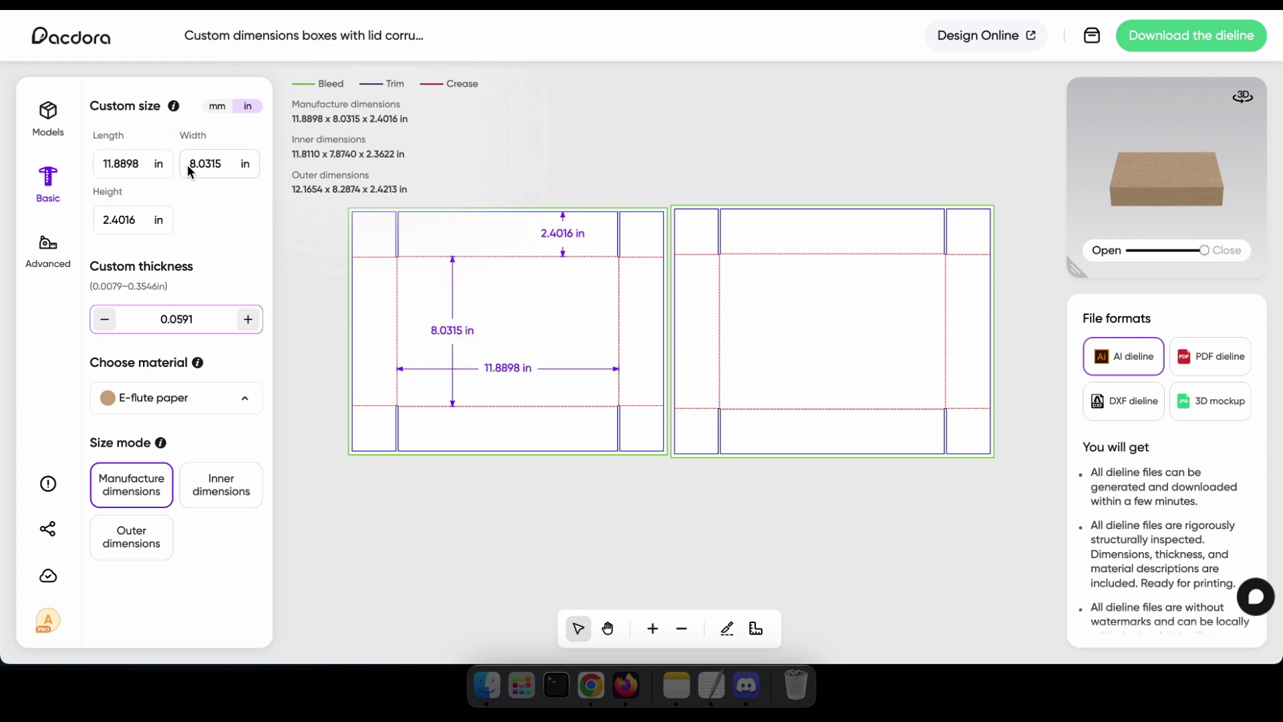
- Change the box material to Dark Kraft paper after briefly trying White card board
left_click(181, 407)
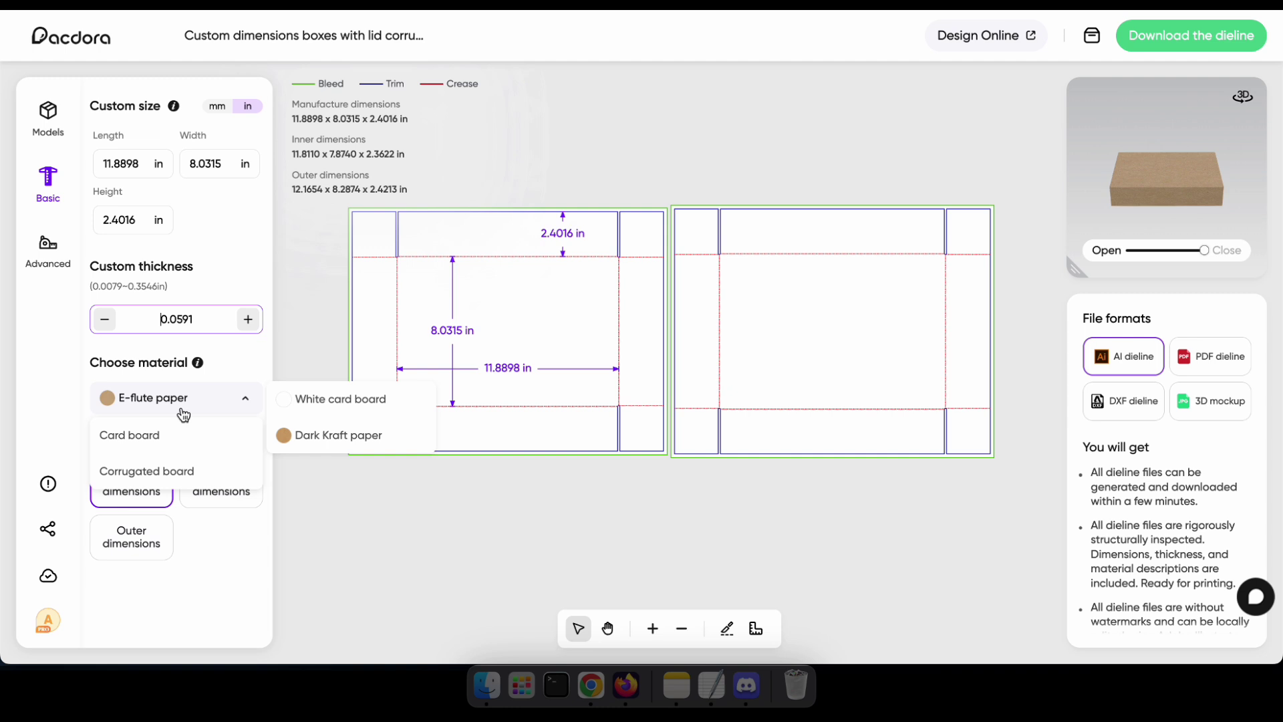
left_click(330, 401)
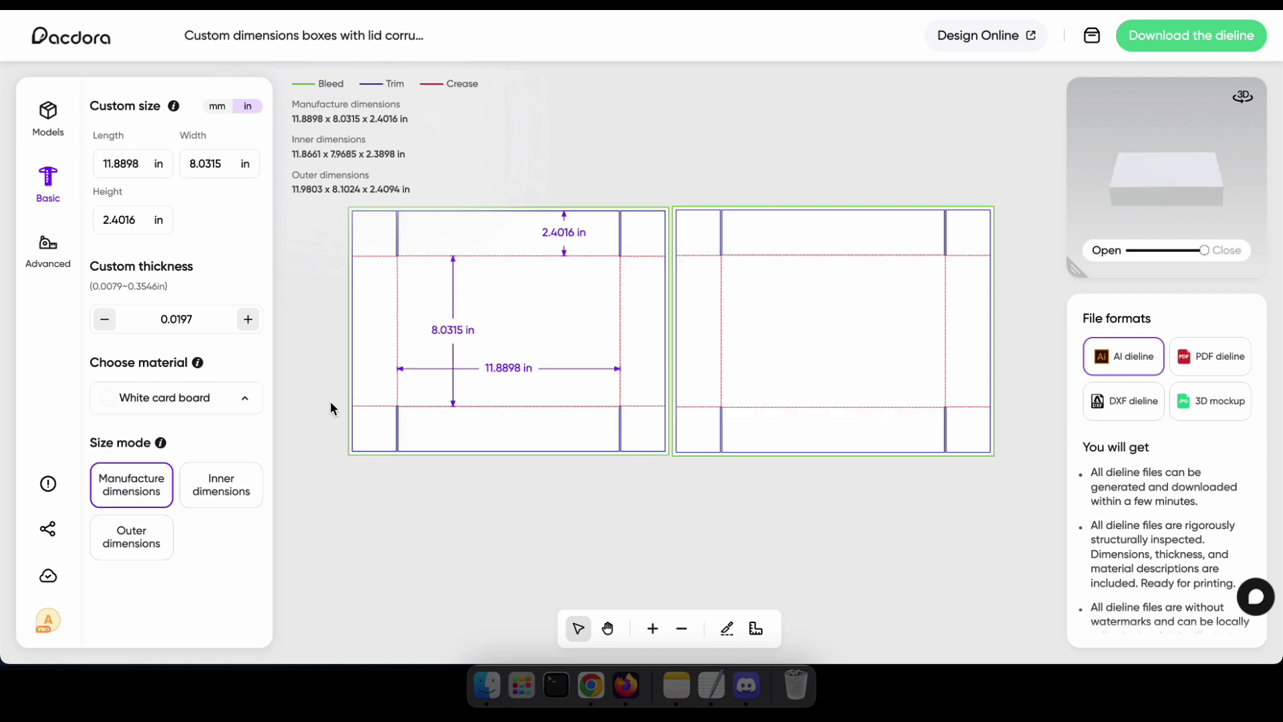
left_click_drag(1080, 271, 1044, 307)
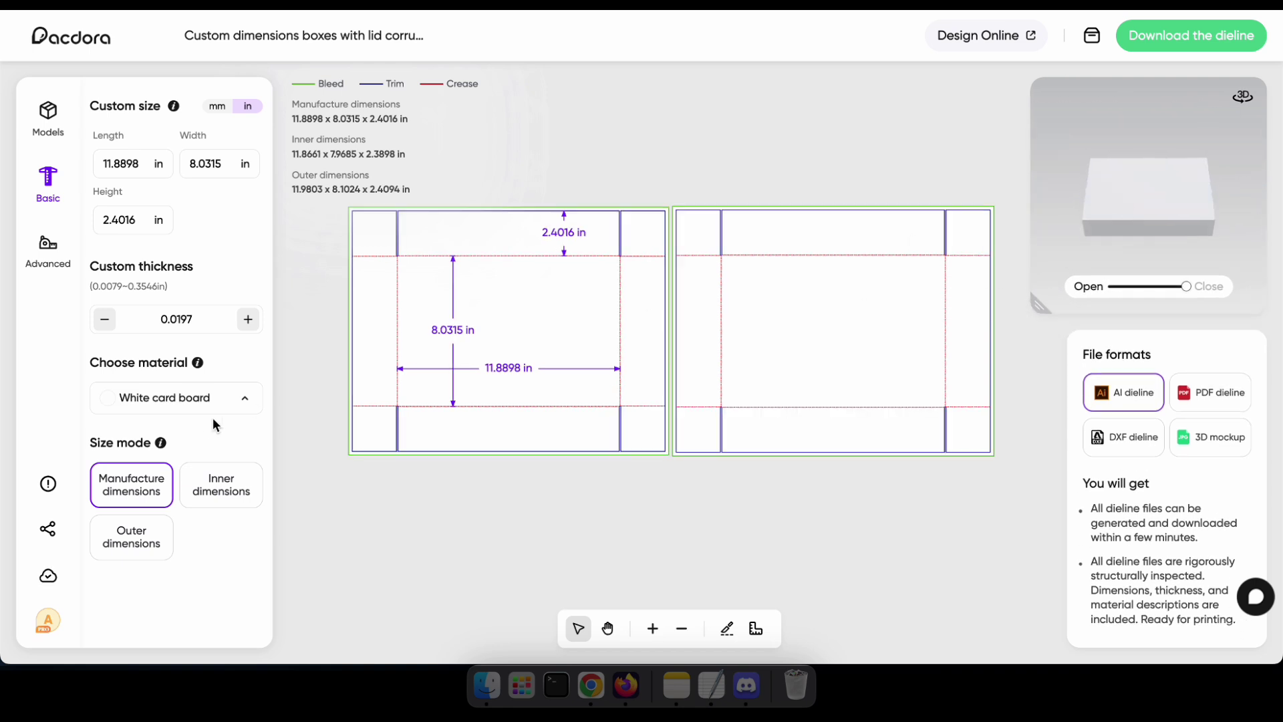
left_click(172, 390)
left_click(318, 434)
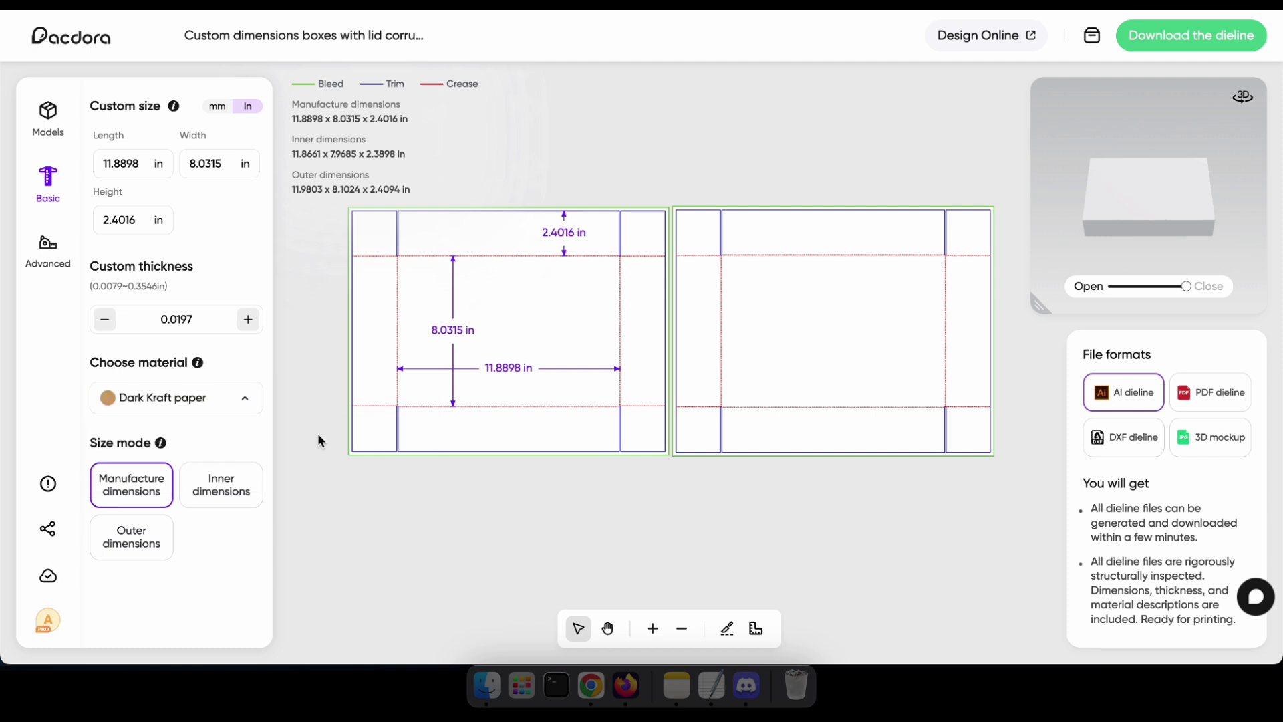
- Enlarge the 3D preview, test opening and closing the lid, then restore normal size
mouse_move(1153, 189)
left_mouse_down()
mouse_move(1169, 223)
mouse_move(1173, 142)
mouse_move(1174, 192)
left_mouse_up()
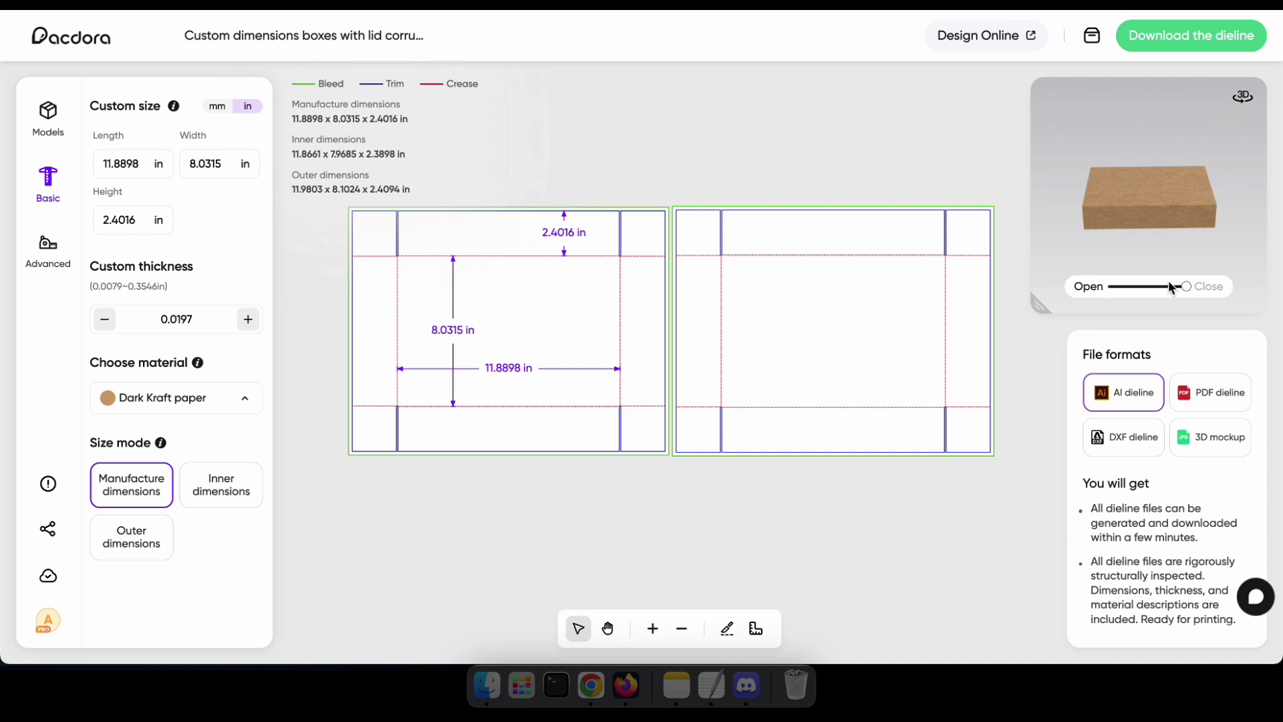
left_click_drag(1041, 304, 980, 368)
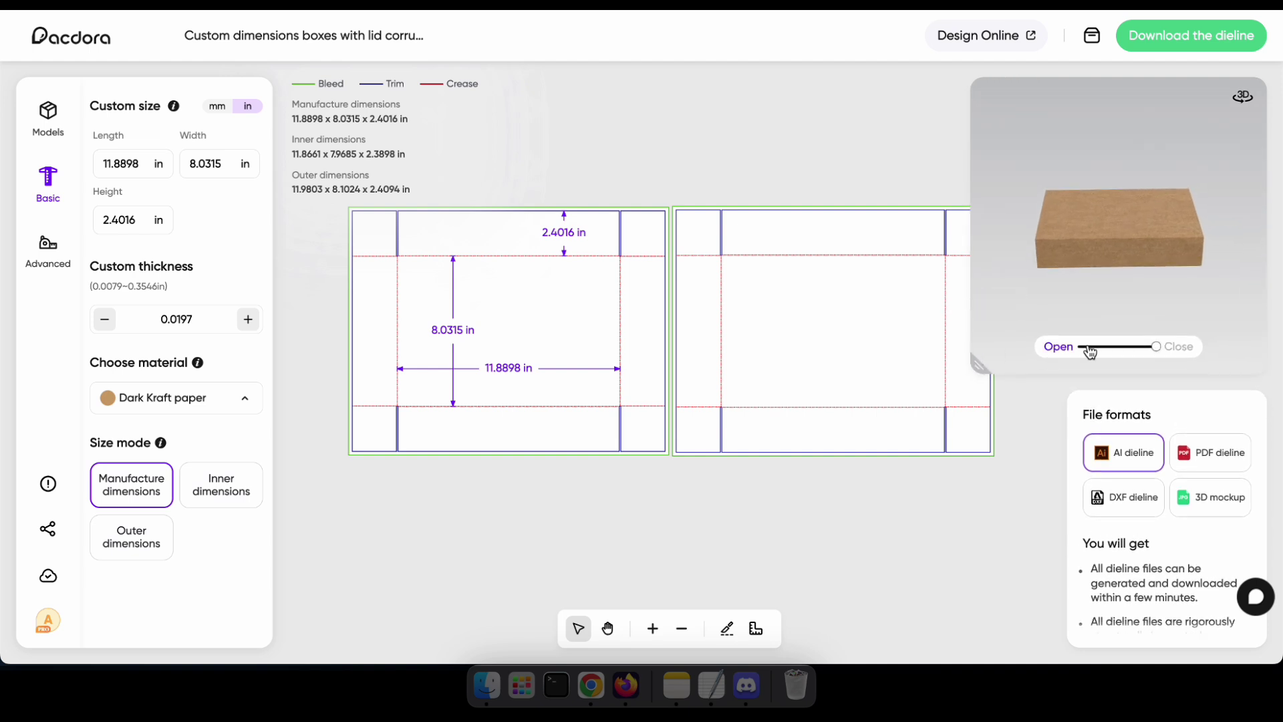
mouse_move(1159, 349)
left_mouse_down()
mouse_move(1123, 349)
mouse_move(1159, 349)
left_mouse_up()
left_click_drag(1082, 236, 1139, 266)
mouse_move(1155, 347)
left_mouse_down()
mouse_move(1120, 348)
mouse_move(1155, 348)
left_mouse_up()
left_click_drag(1077, 230, 1022, 281)
left_click(972, 365)
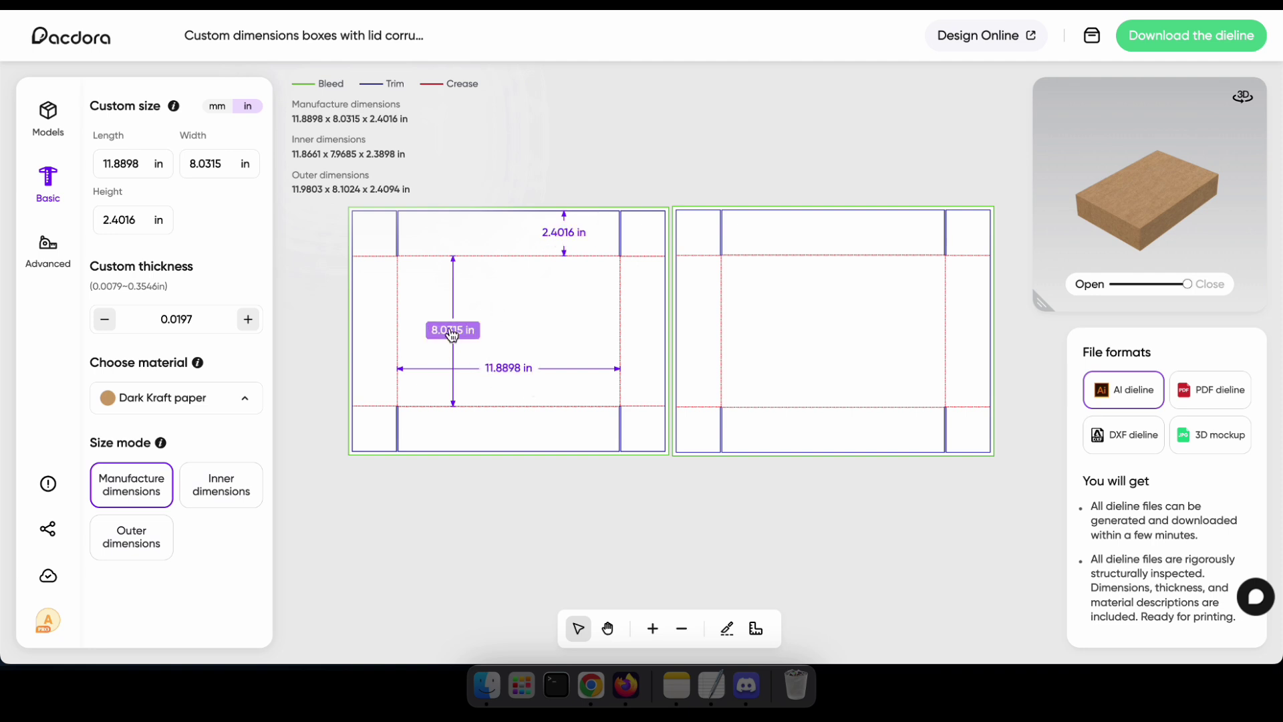
- Change the box width on the dieline from 8.0315 to 9.0315 in
left_click_drag(1131, 230, 1119, 202)
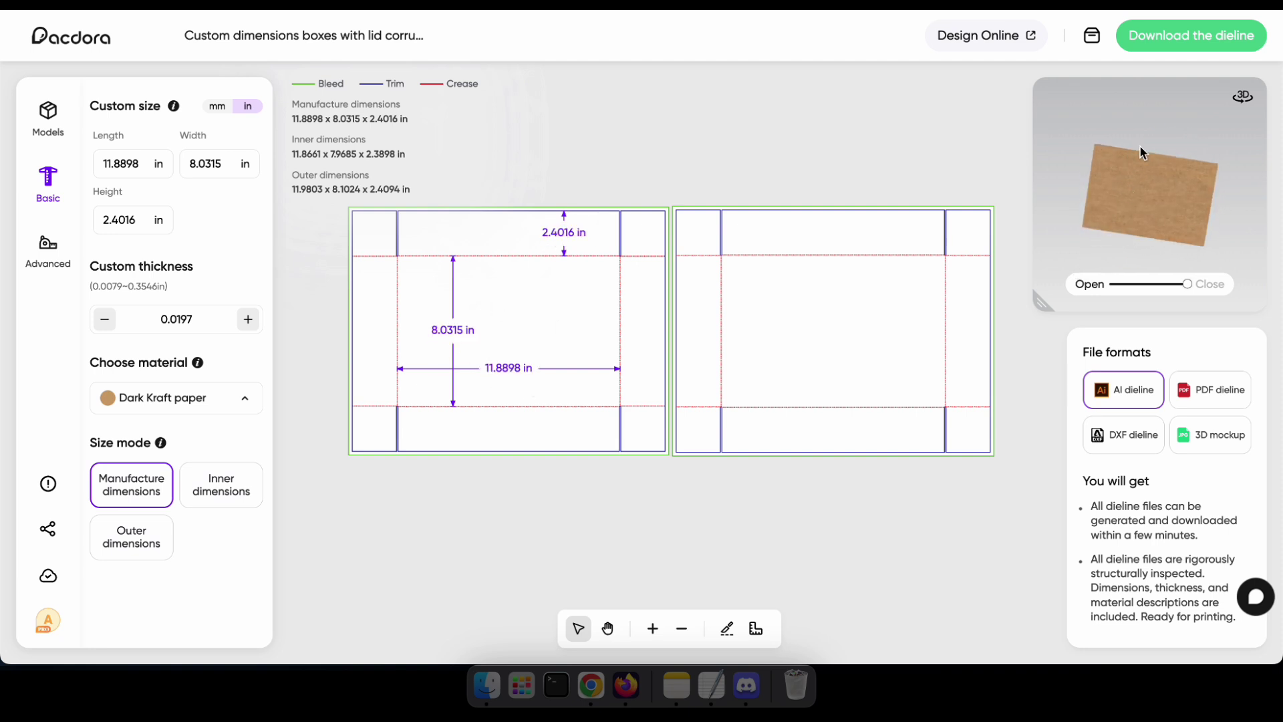
left_click(445, 338)
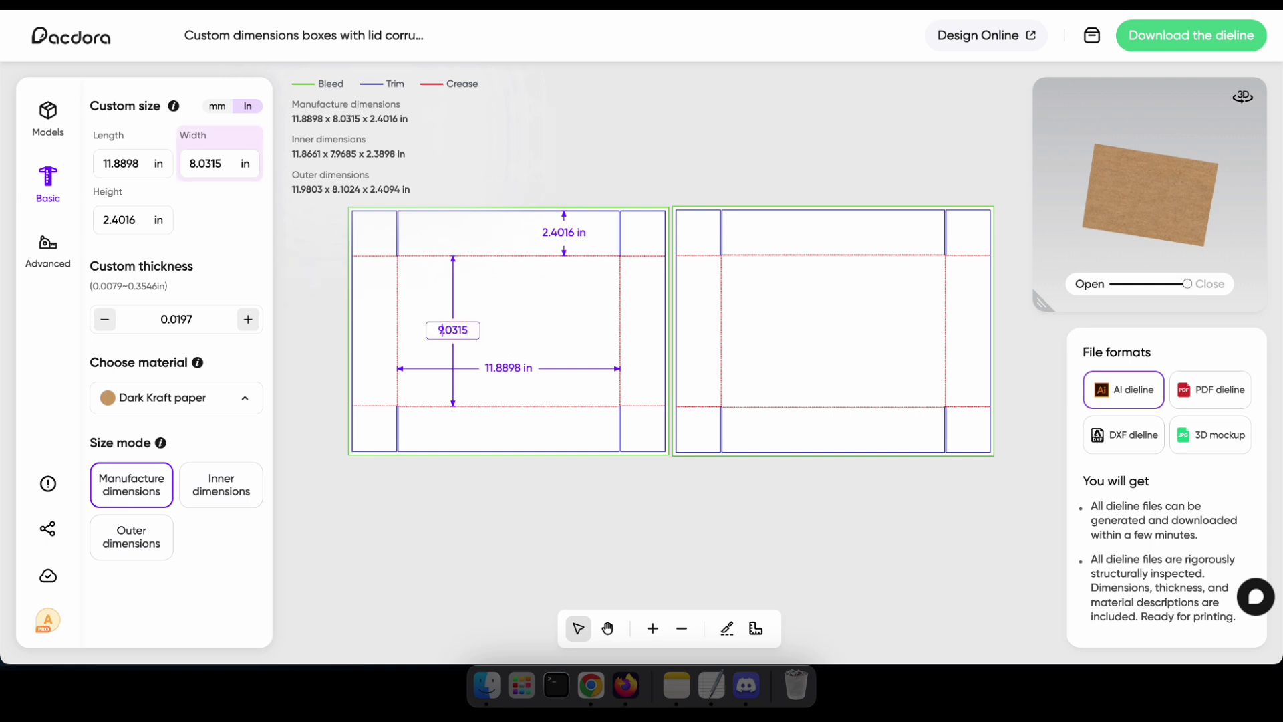
type("9")
key("Return")
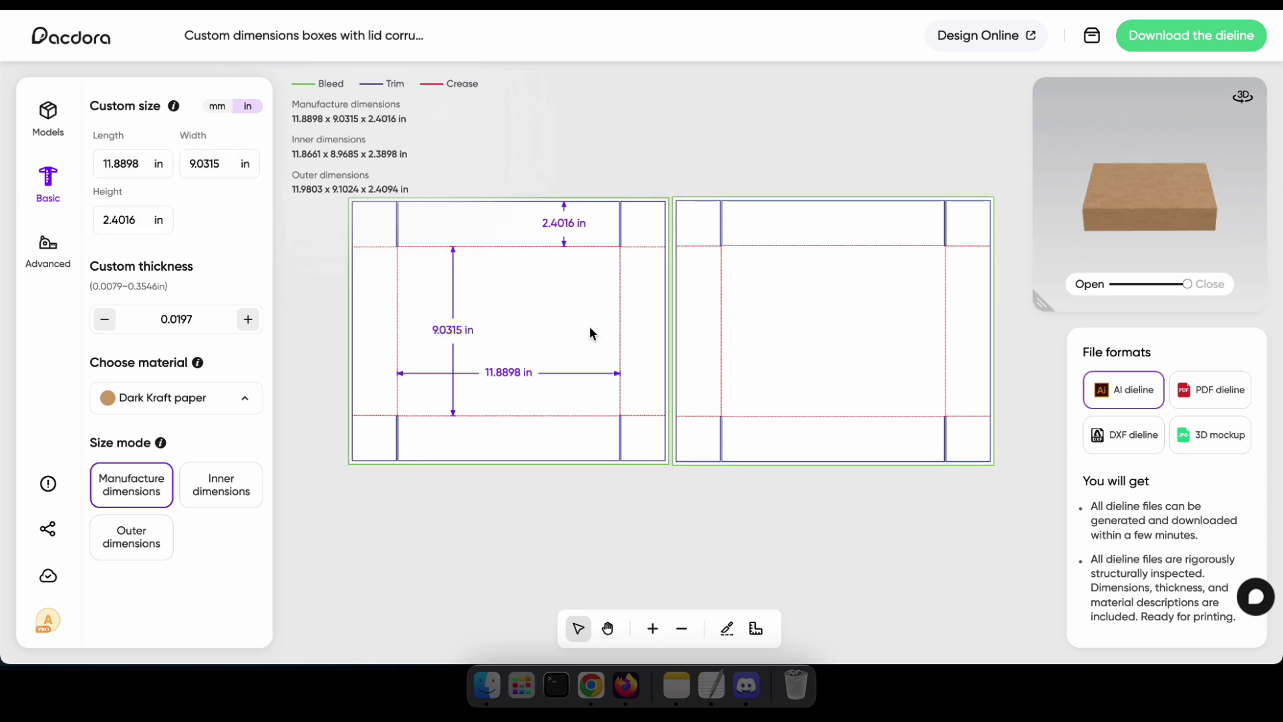
left_click_drag(1197, 210, 1182, 247)
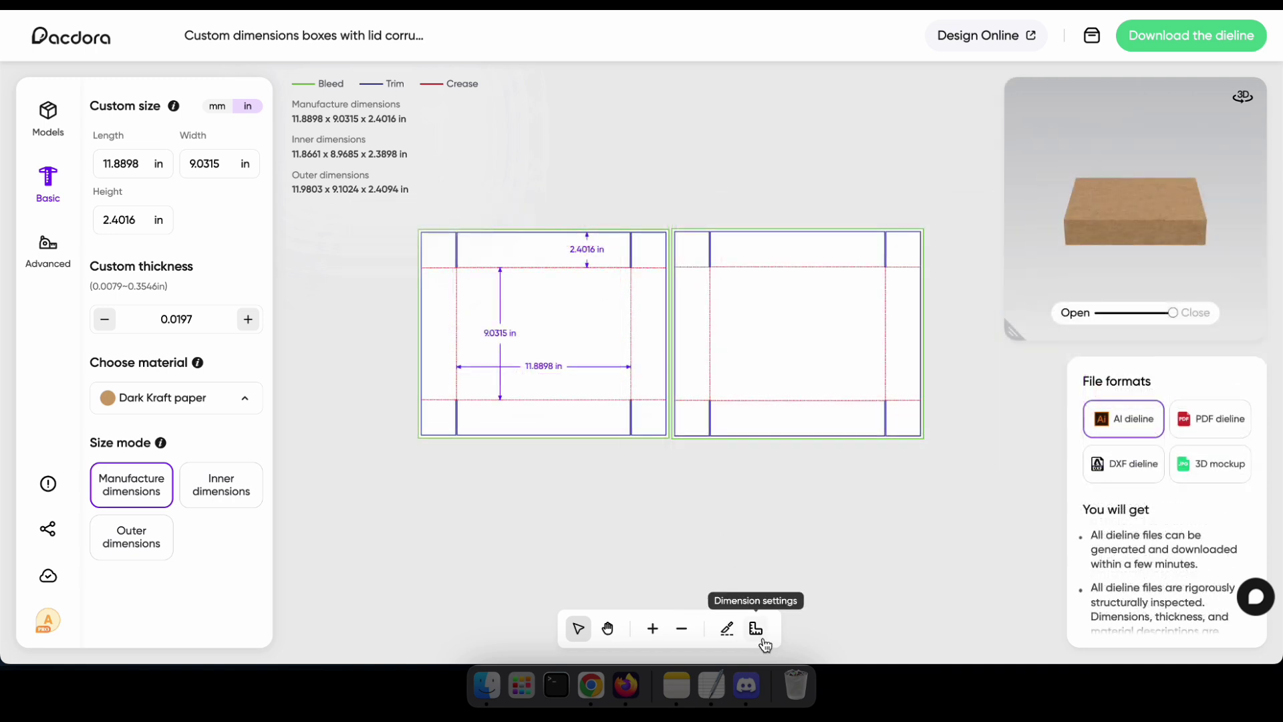
- Turn on Show overall dimensions so the dieline reads 16.6929 × 13.8346 in
left_click(760, 634)
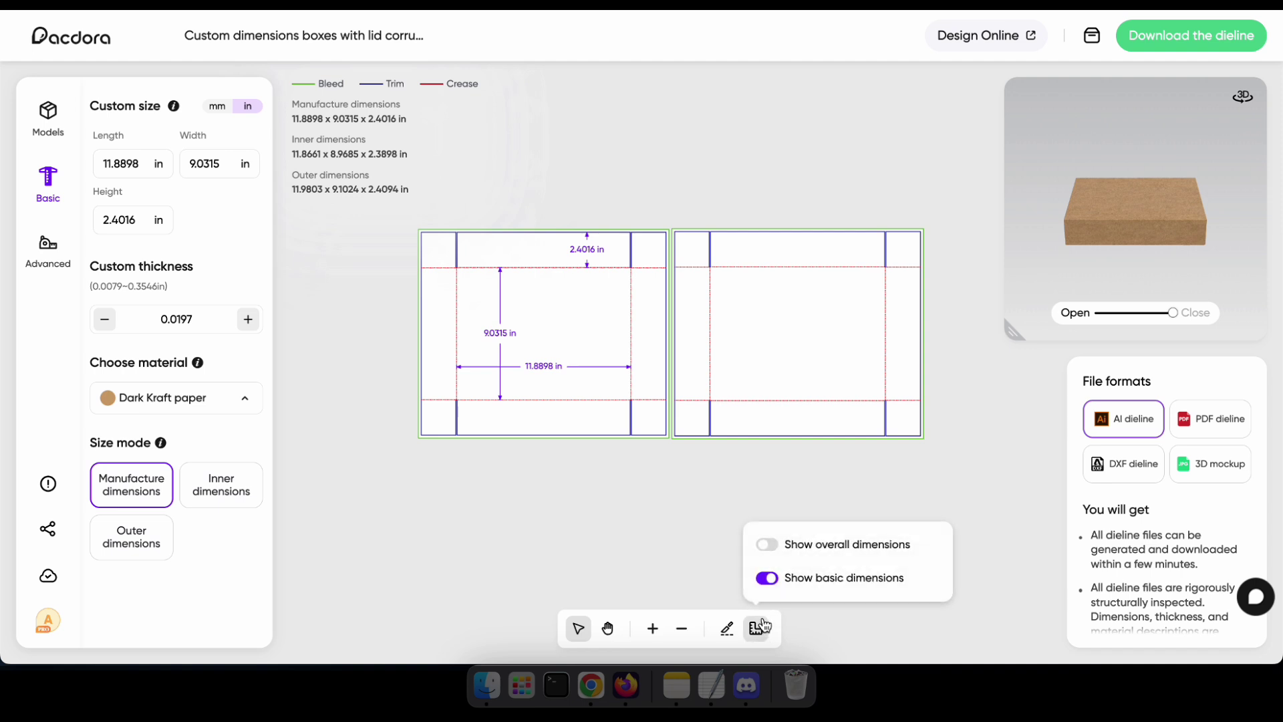
left_click(766, 545)
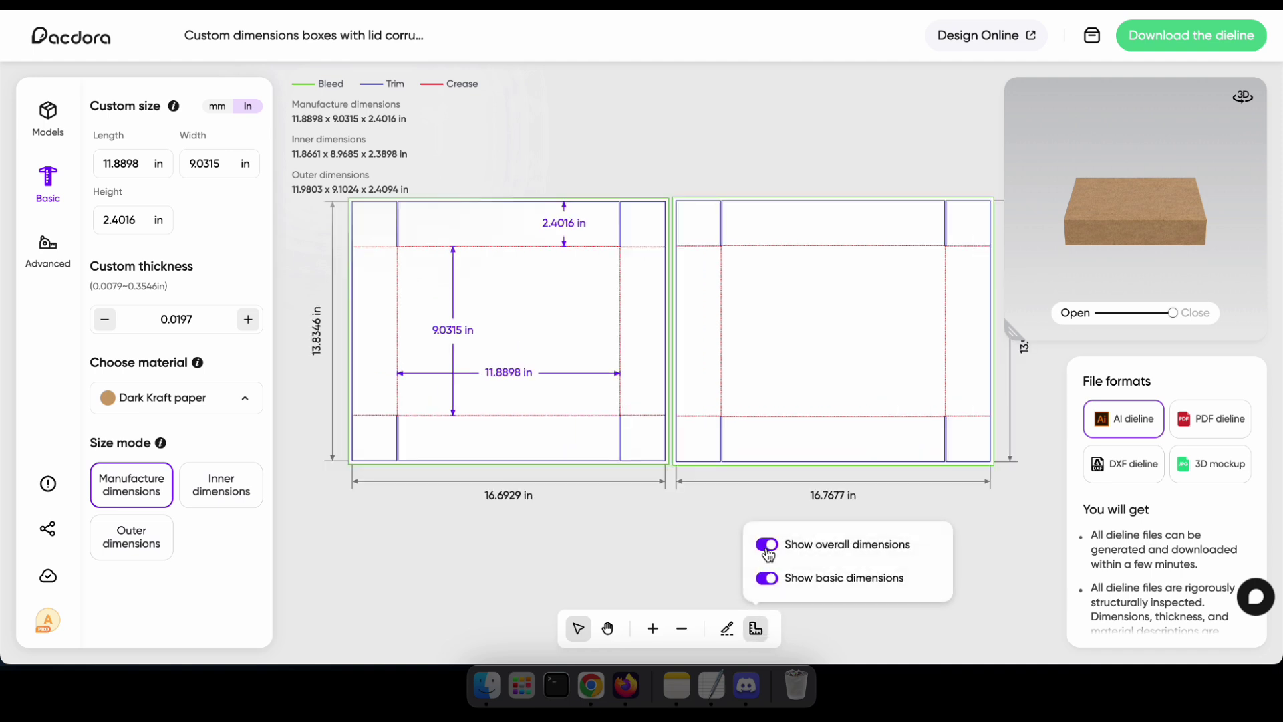
left_click(320, 337)
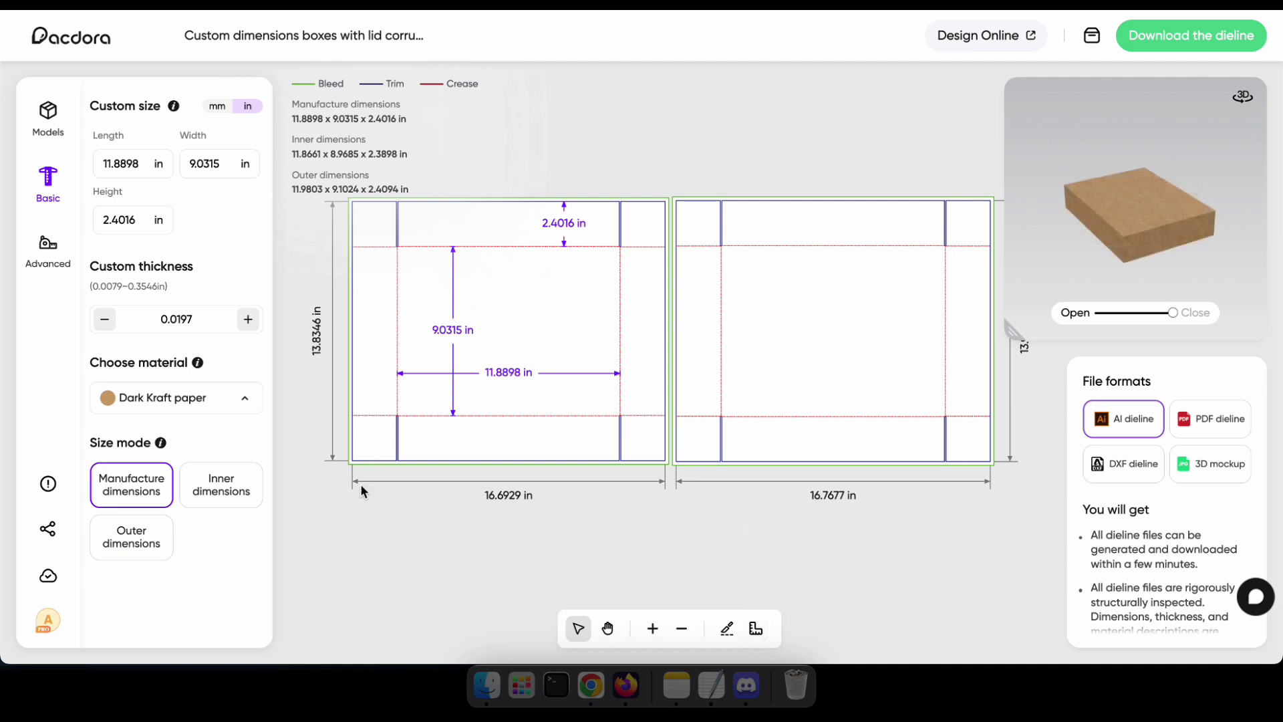
left_click(42, 257)
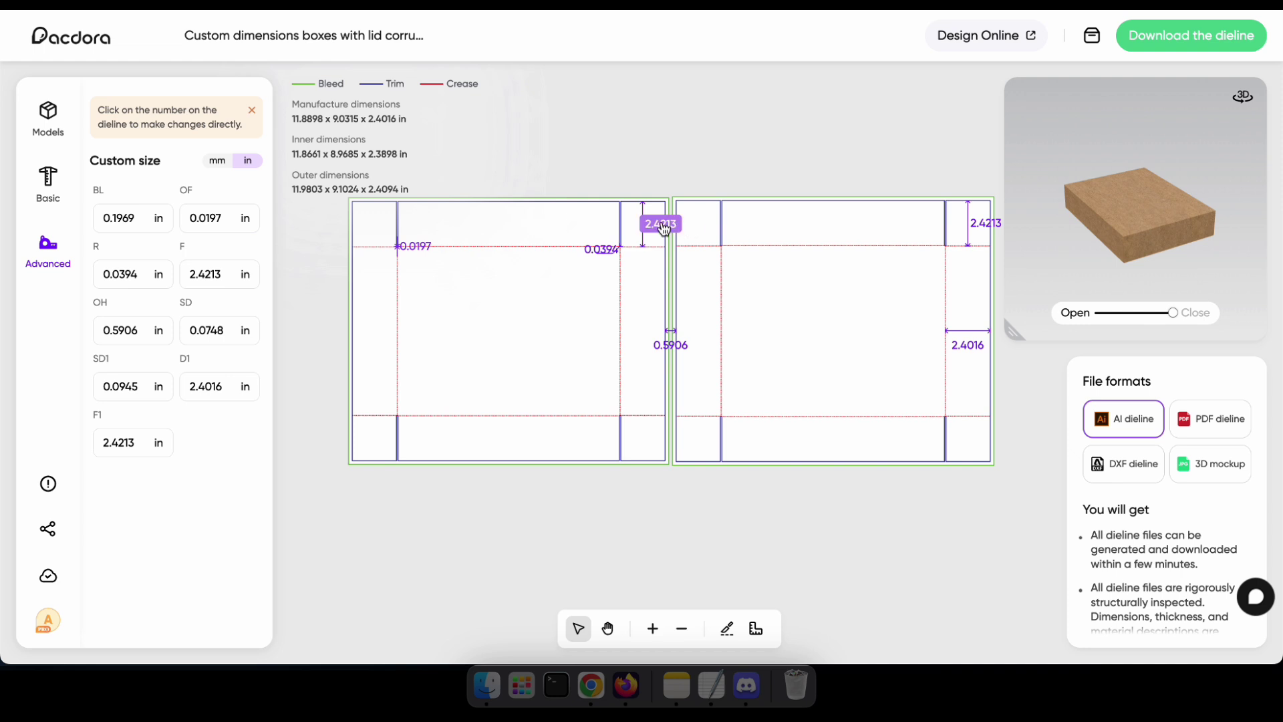
scroll(645, 239, "up", 2)
left_click(48, 181)
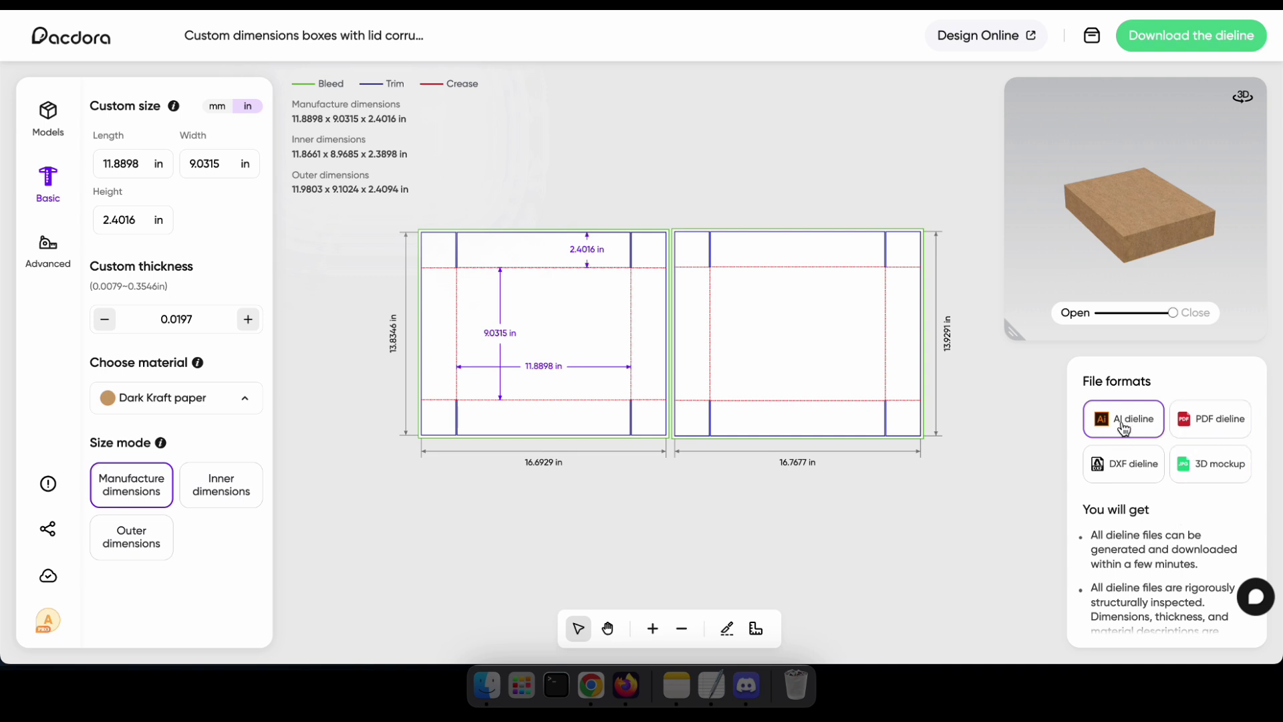
- Add DXF to the chosen file formats and download the box dieline as a PDF
left_click(1127, 468)
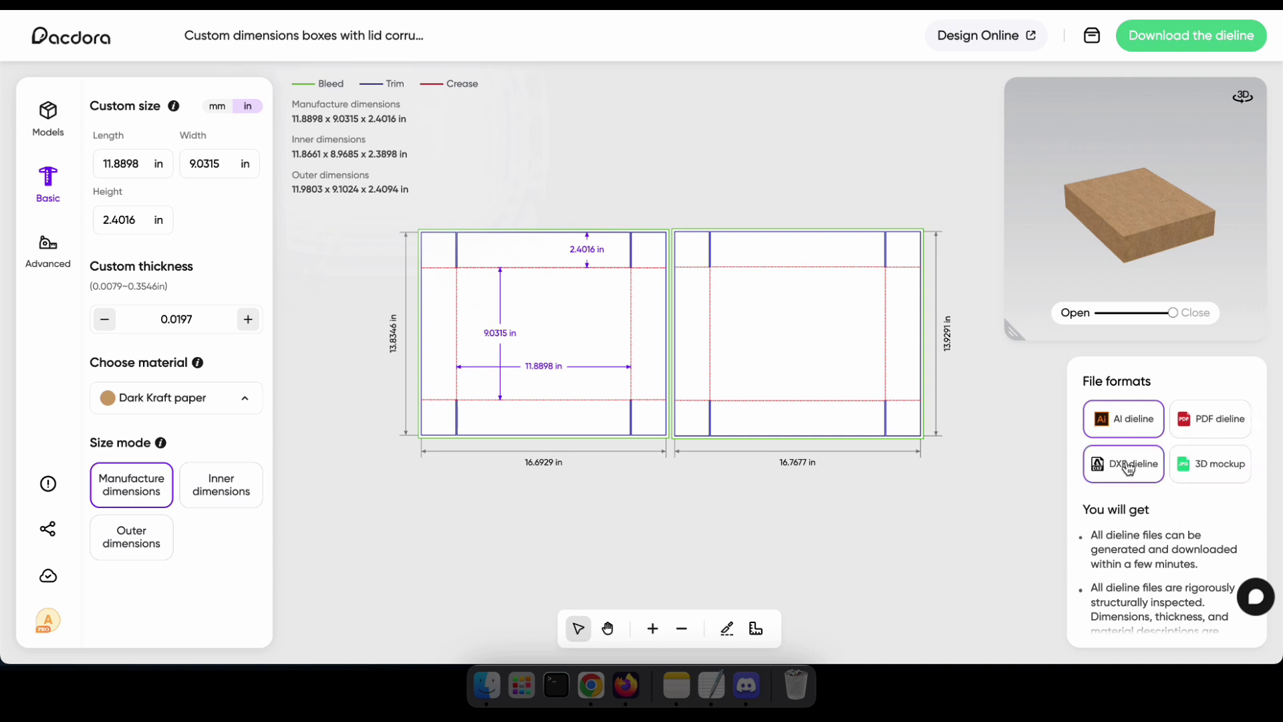
scroll(1126, 569, "down", 2)
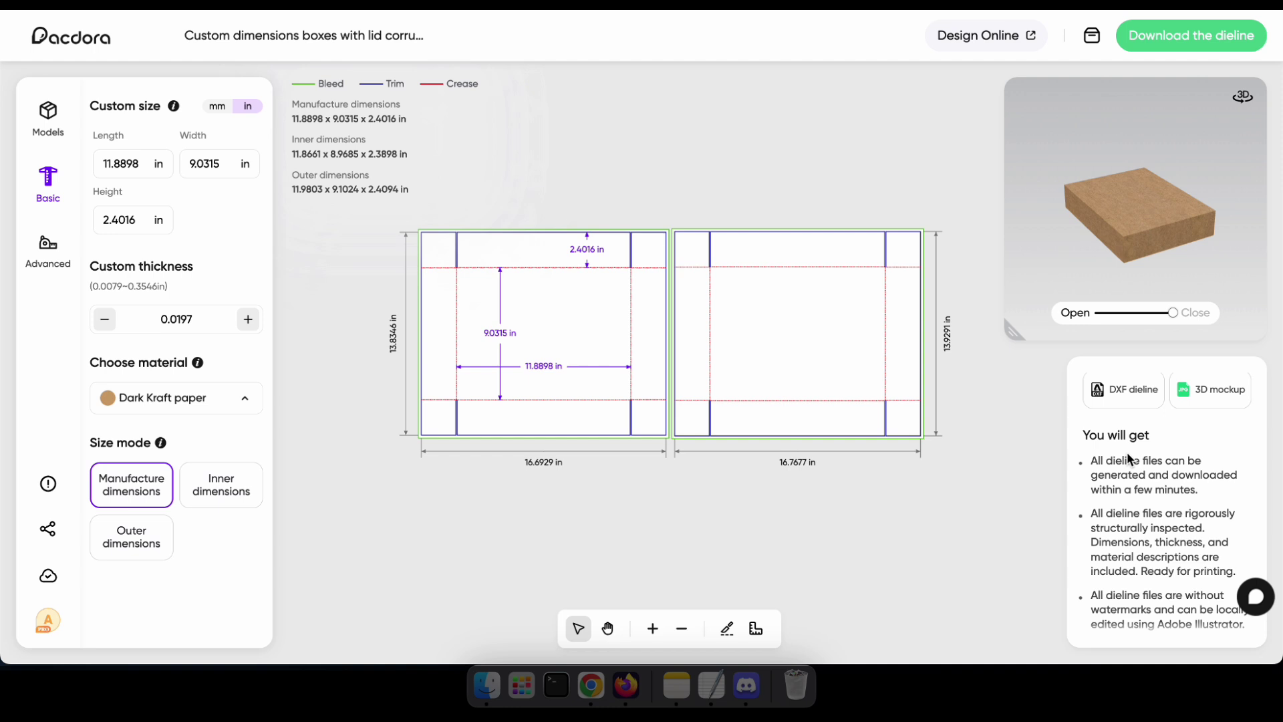
scroll(1128, 458, "up", 2)
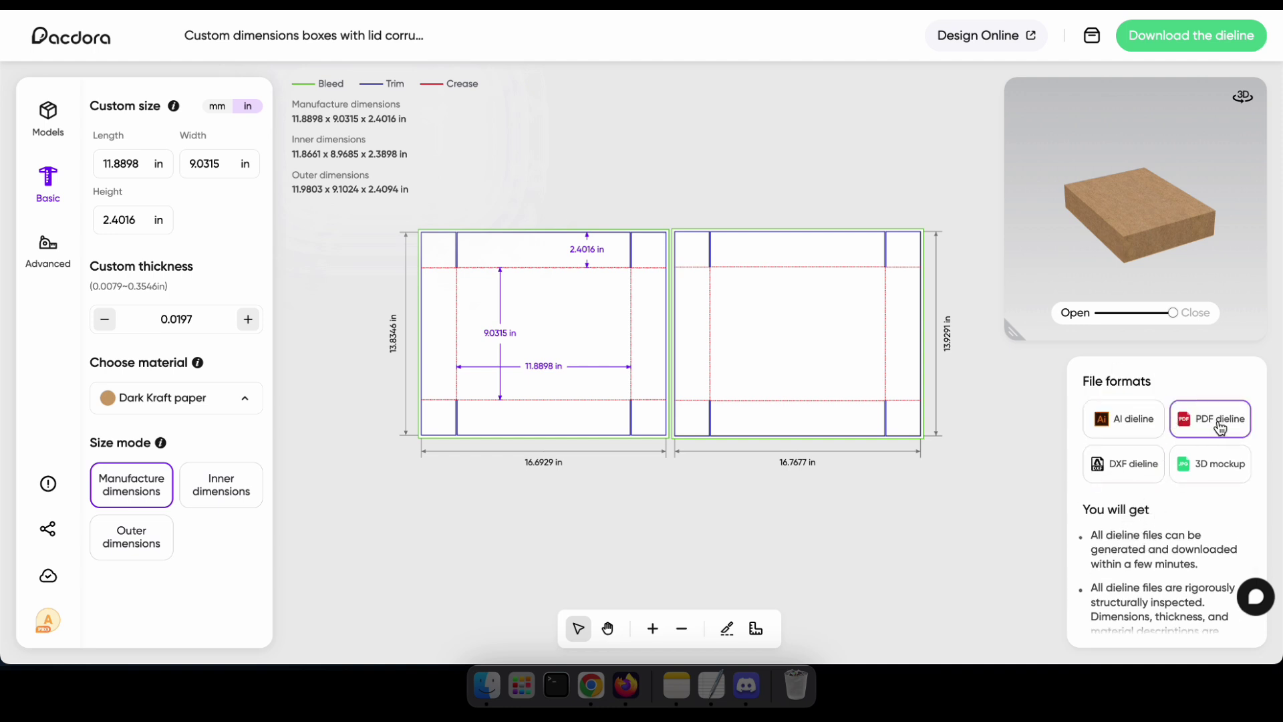
left_click(1187, 44)
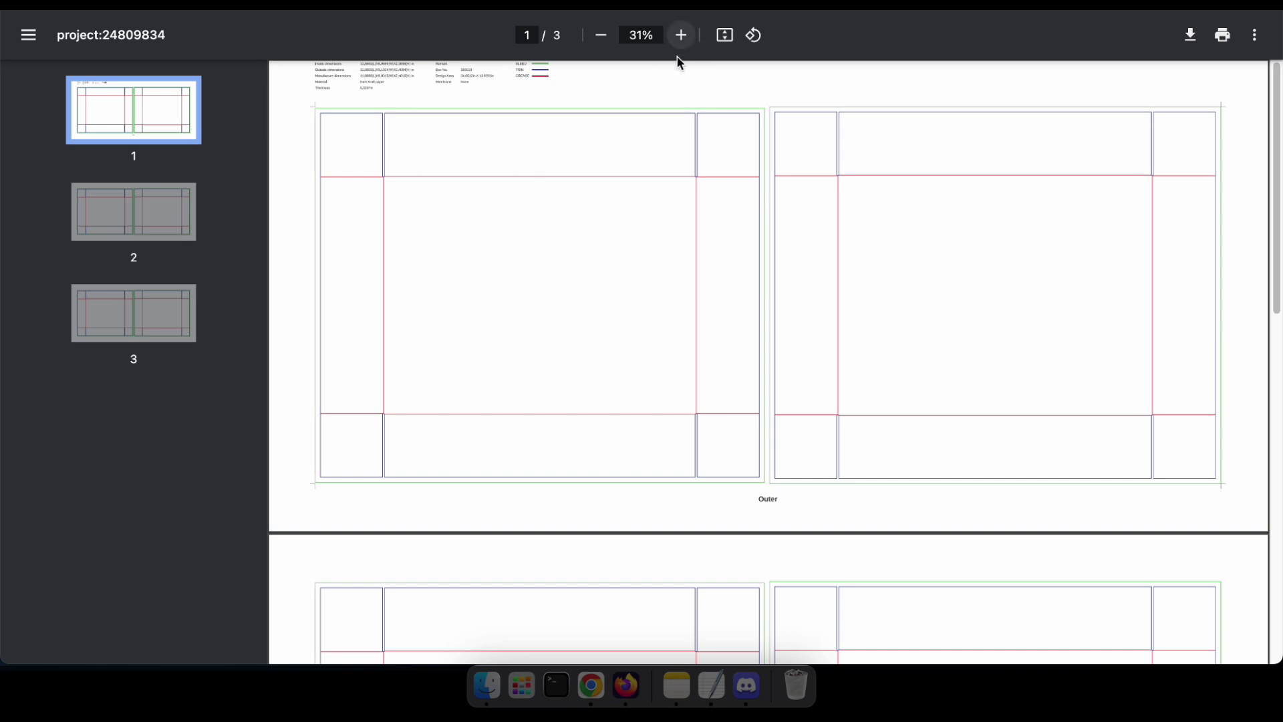
- Zoom the dieline PDF to 50% and scroll through its three pages
left_click(683, 34)
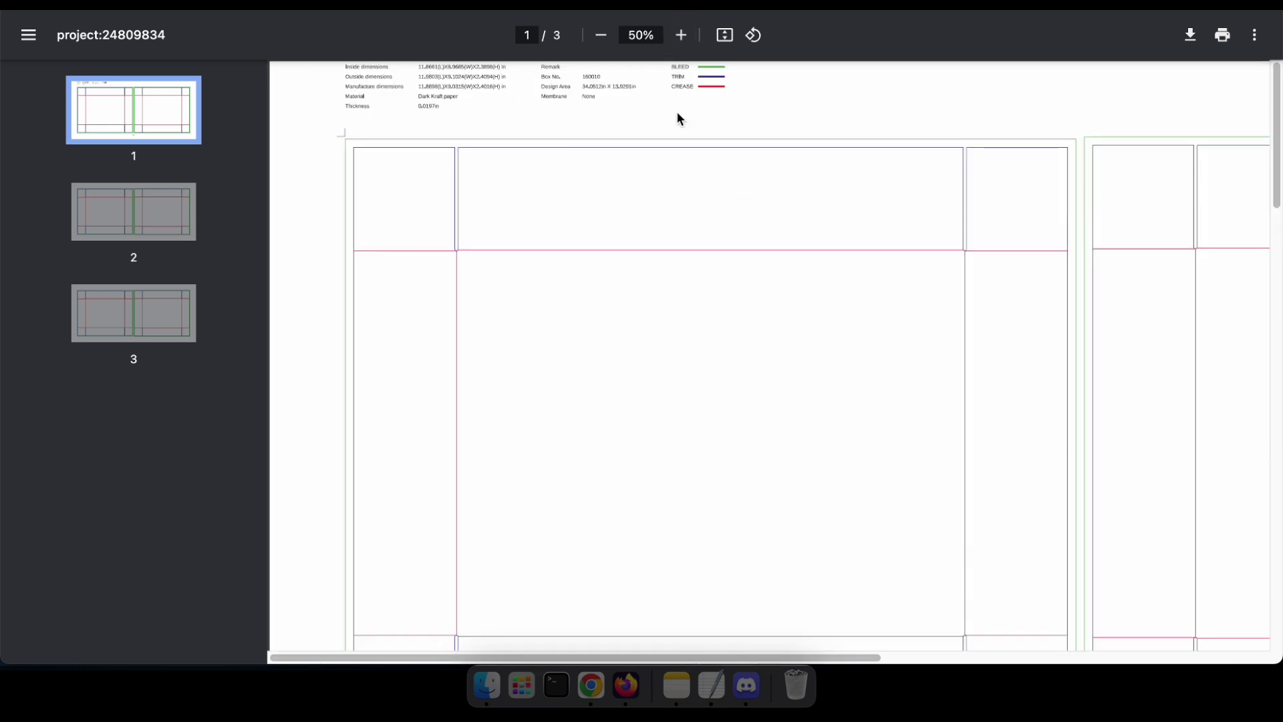
scroll(650, 159, "down", 5)
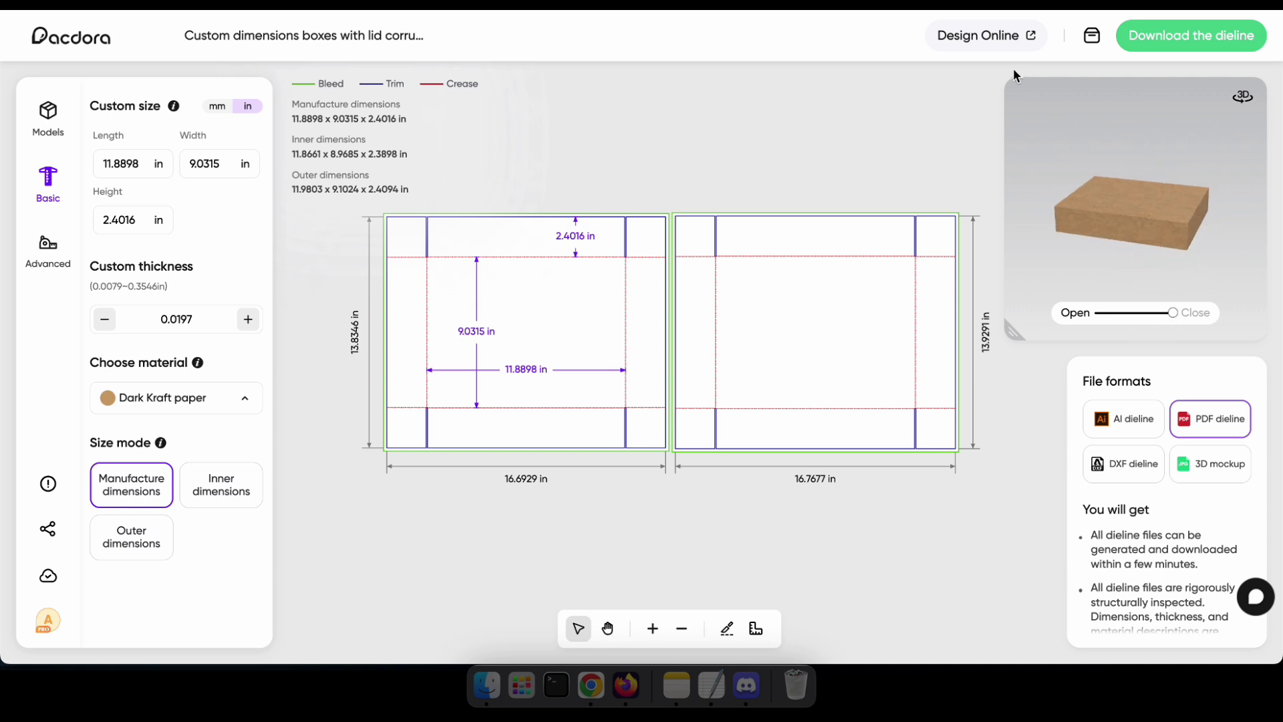
- Open the kraft box with Design Online and orbit it to a lower viewing angle
left_click(977, 44)
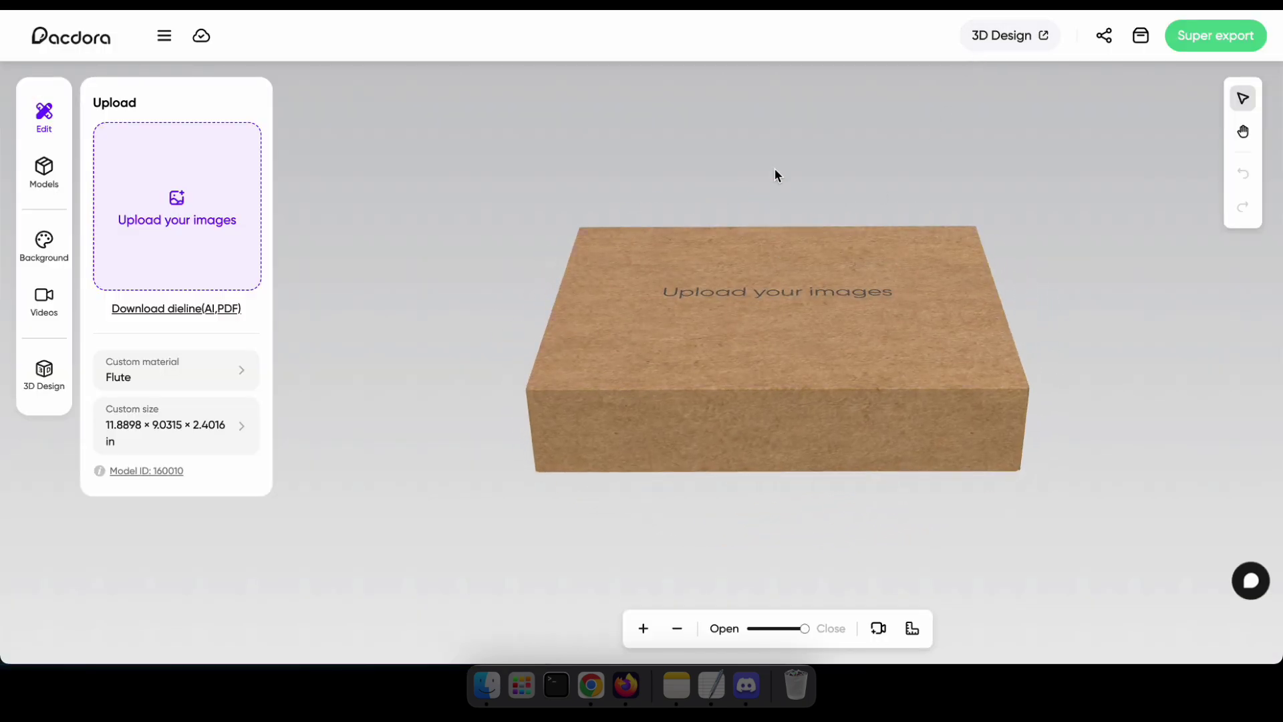
mouse_move(759, 331)
left_mouse_down()
mouse_move(761, 381)
mouse_move(735, 341)
mouse_move(852, 348)
mouse_move(805, 308)
mouse_move(794, 484)
mouse_move(764, 425)
mouse_move(780, 333)
left_mouse_up()
- Open Upload your images and set the 3D preview to a top-down view of the box outside
left_click(187, 222)
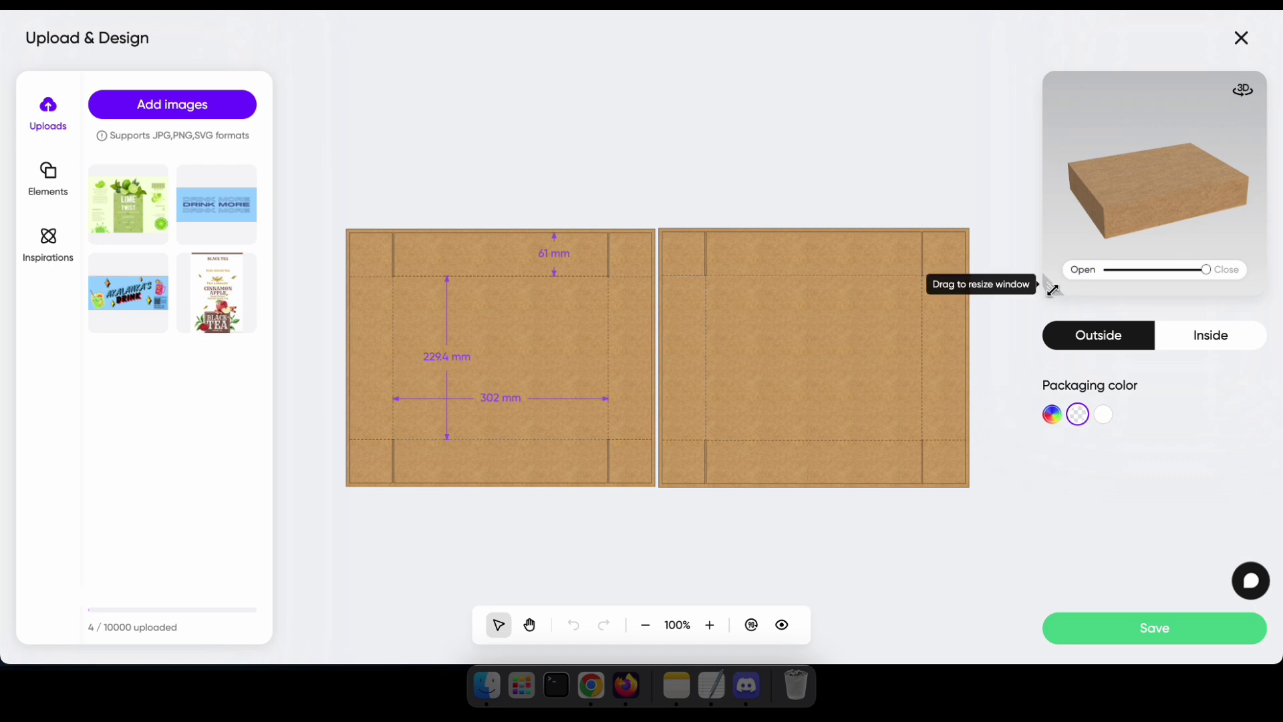
left_click_drag(1052, 288, 948, 354)
left_click_drag(1045, 234, 1000, 308)
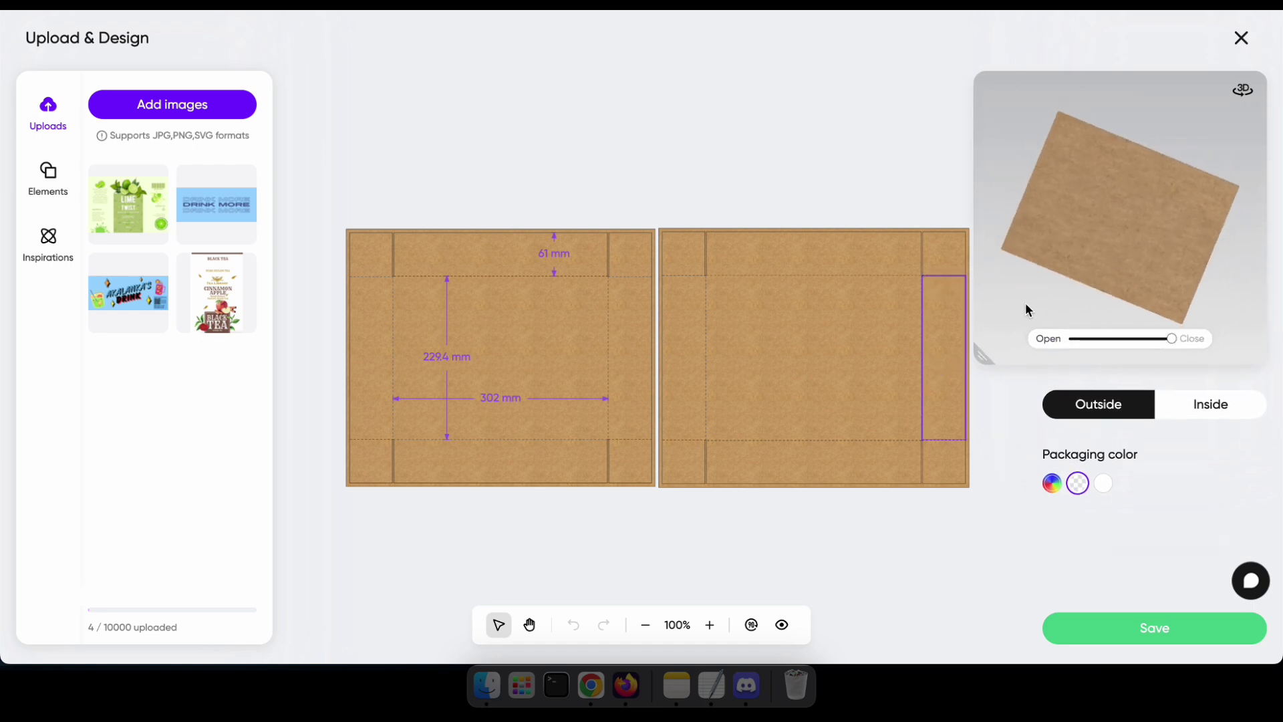
left_click(1196, 404)
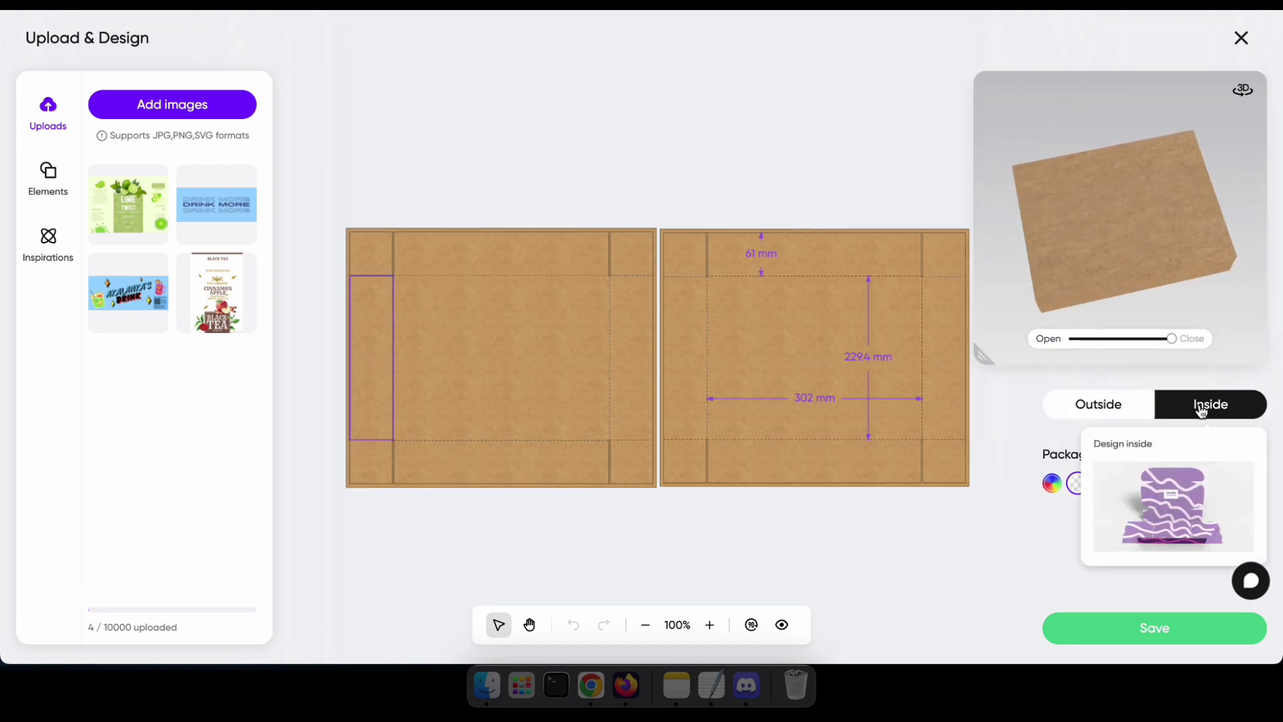
left_click(1092, 410)
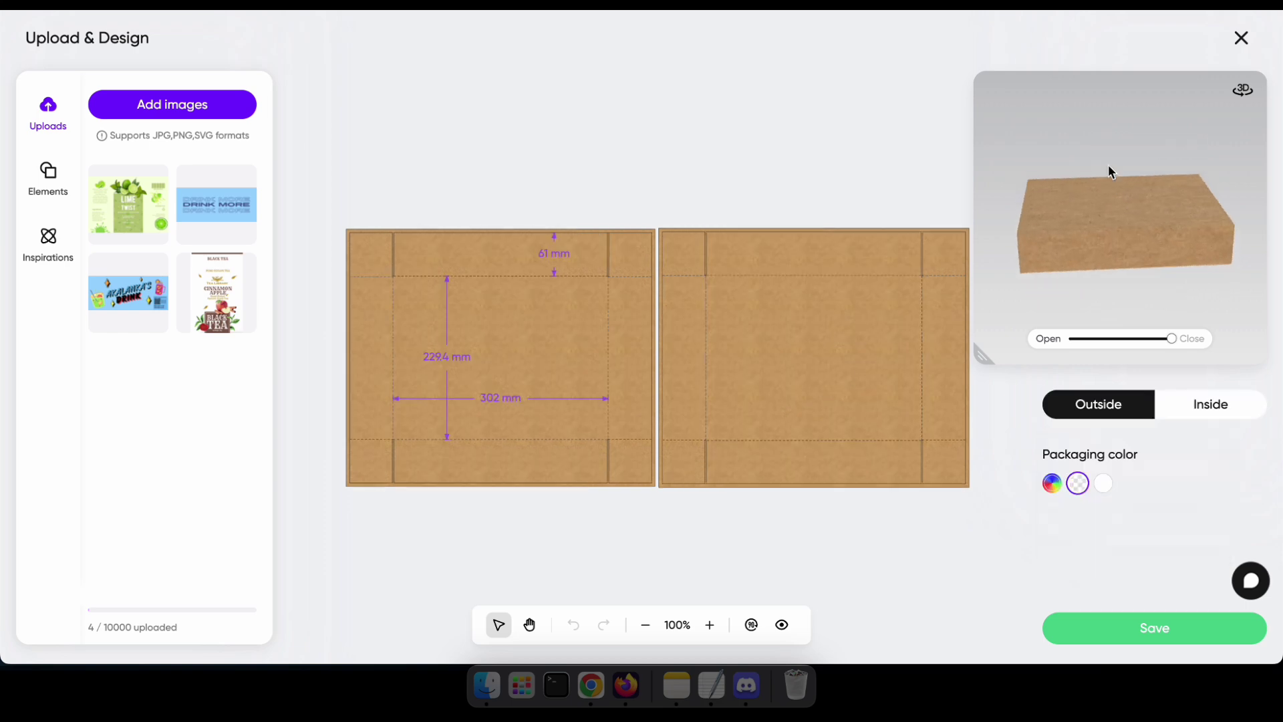
left_click_drag(1110, 173, 1112, 229)
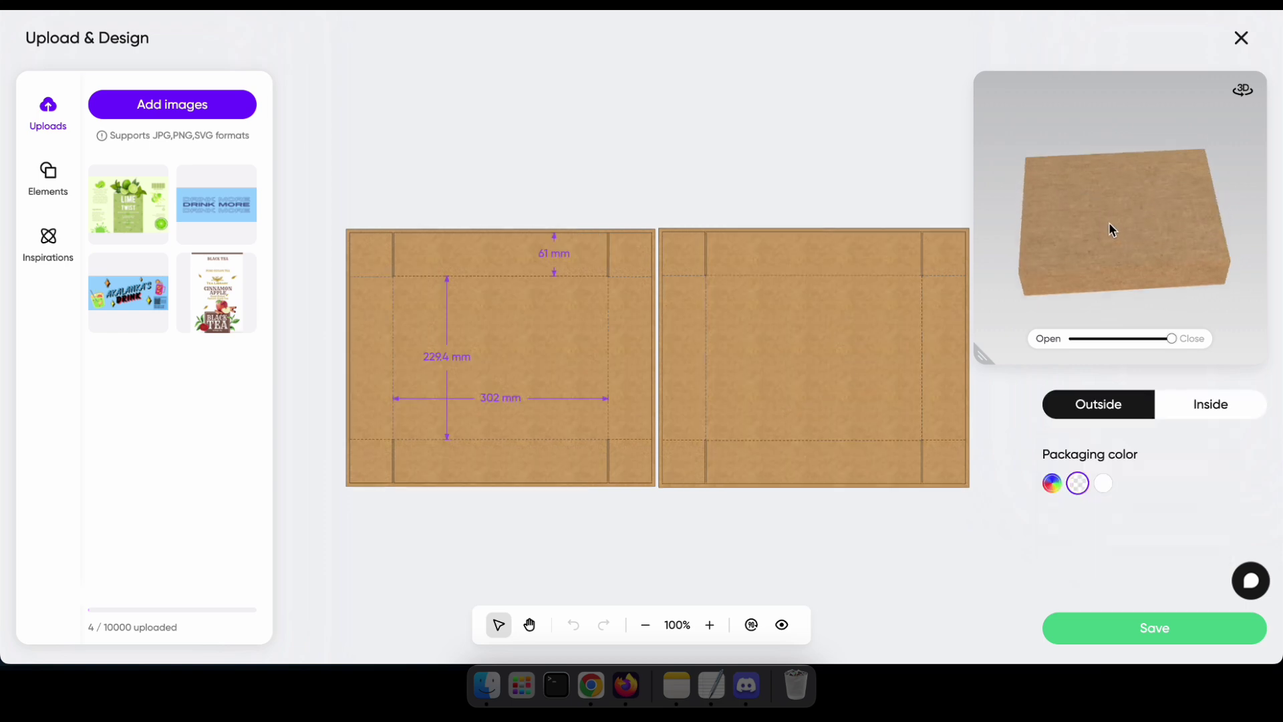
- Place the Black Tea label on the lid panel and shrink it to fit
left_click(216, 299)
left_click_drag(644, 378, 815, 378)
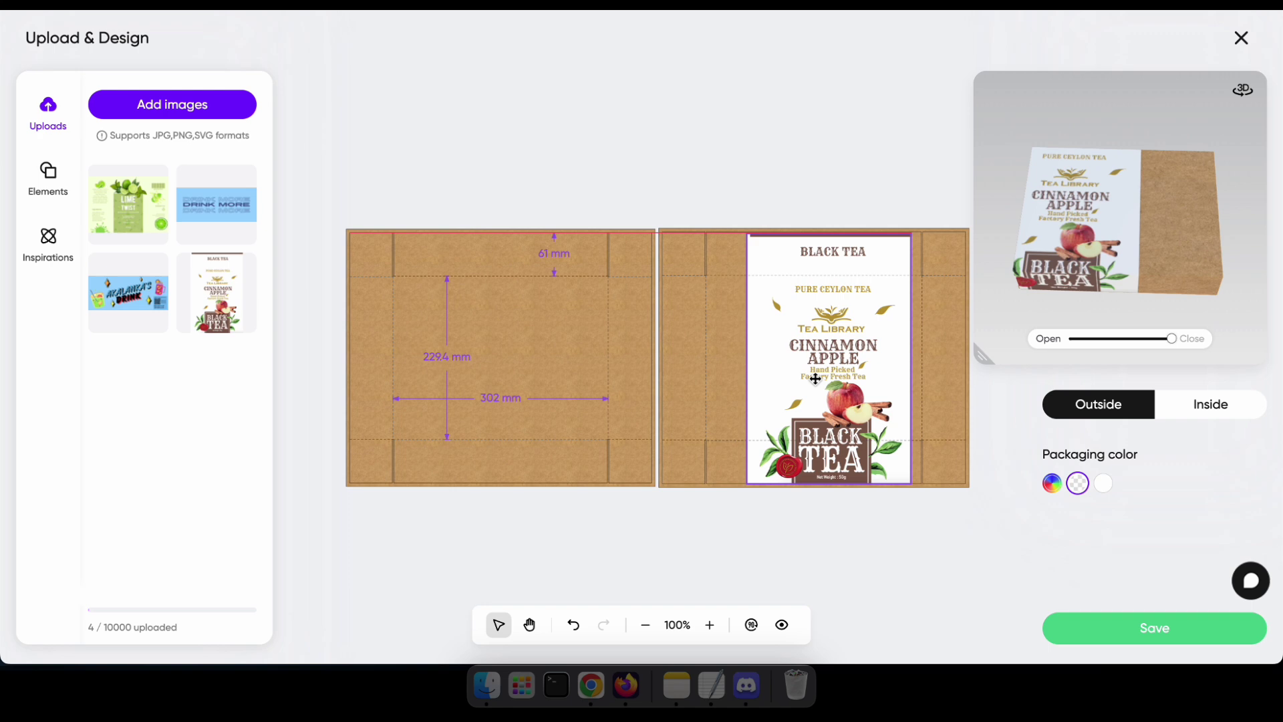
left_click_drag(903, 488, 869, 441)
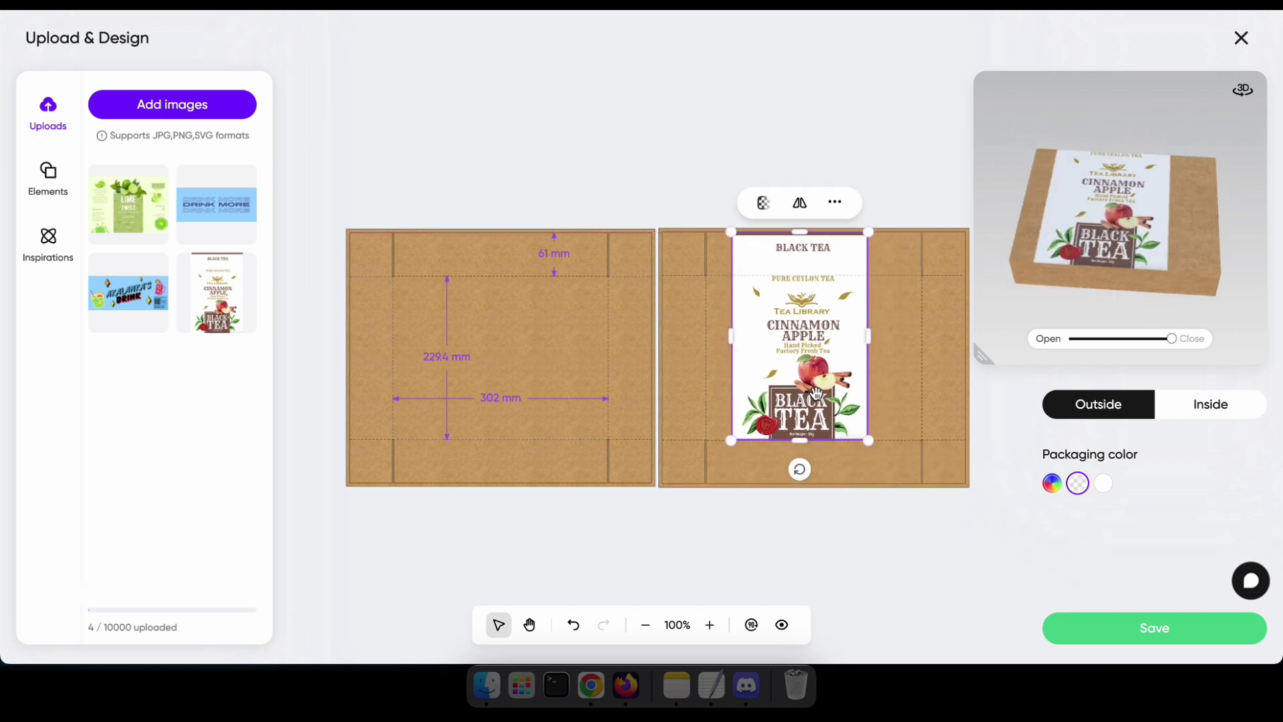
left_click_drag(817, 394, 830, 393)
left_click_drag(989, 194, 1051, 314)
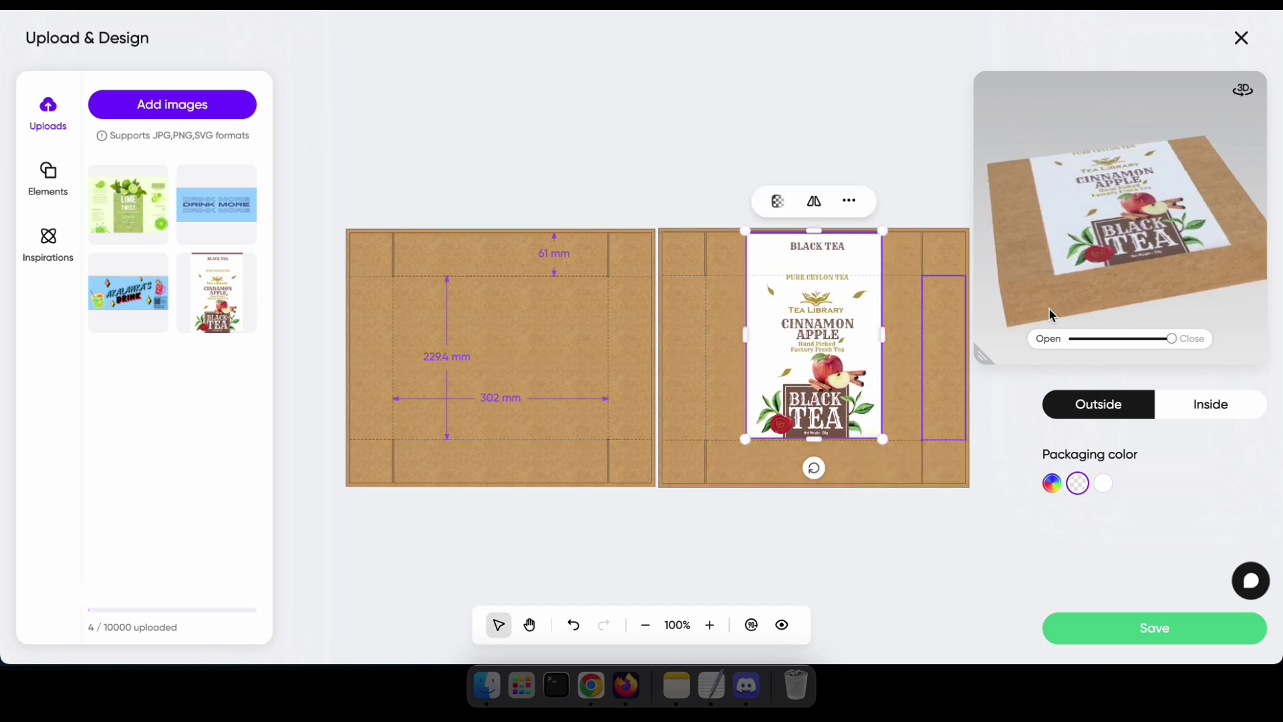
left_click_drag(983, 356, 621, 525)
left_click_drag(879, 458, 982, 352)
left_click_drag(1119, 256, 1106, 239)
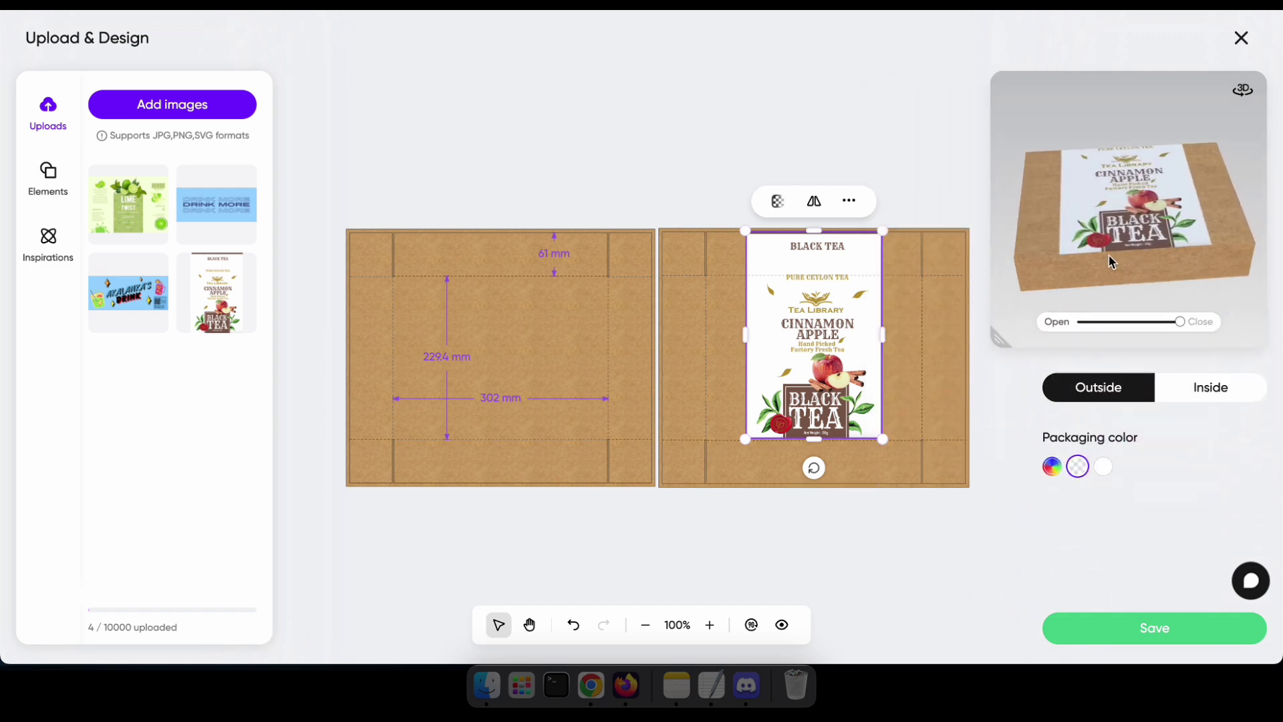
- Colour a base flap face white and save the design back to the 3D editor
left_click(509, 418)
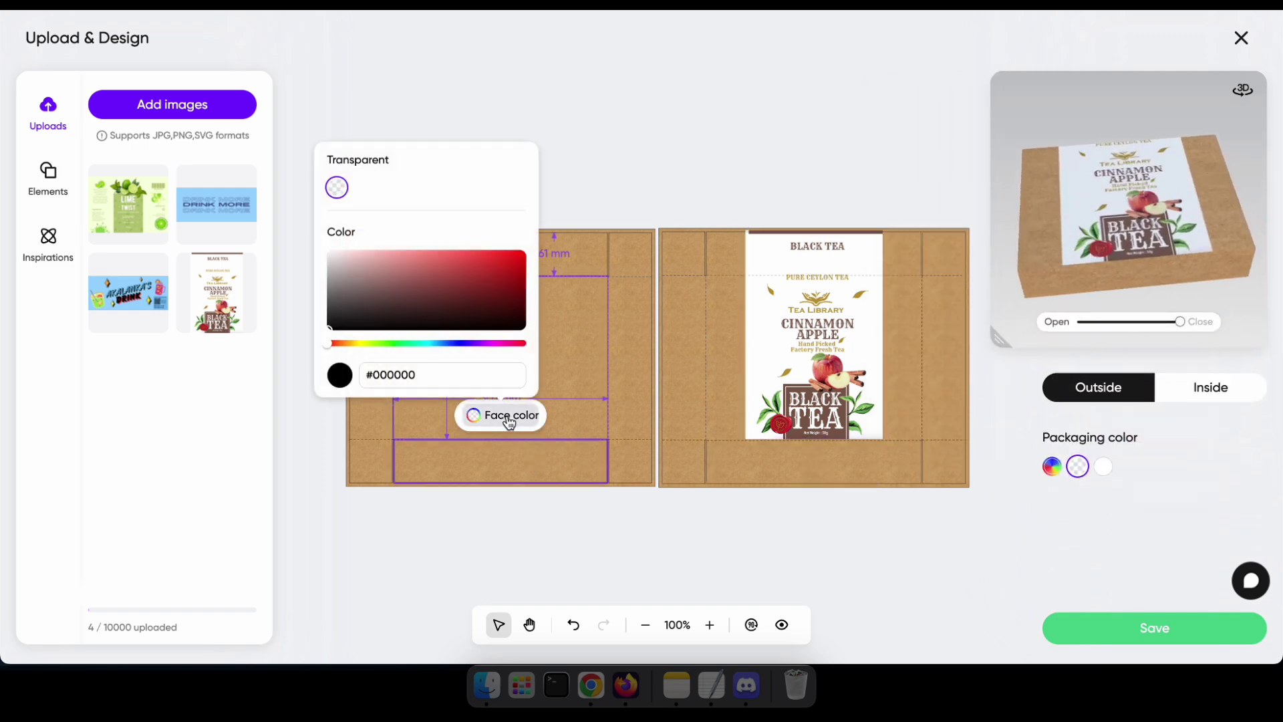
left_click(473, 418)
left_click_drag(1122, 200, 1069, 234)
left_click_drag(1157, 322, 1201, 323)
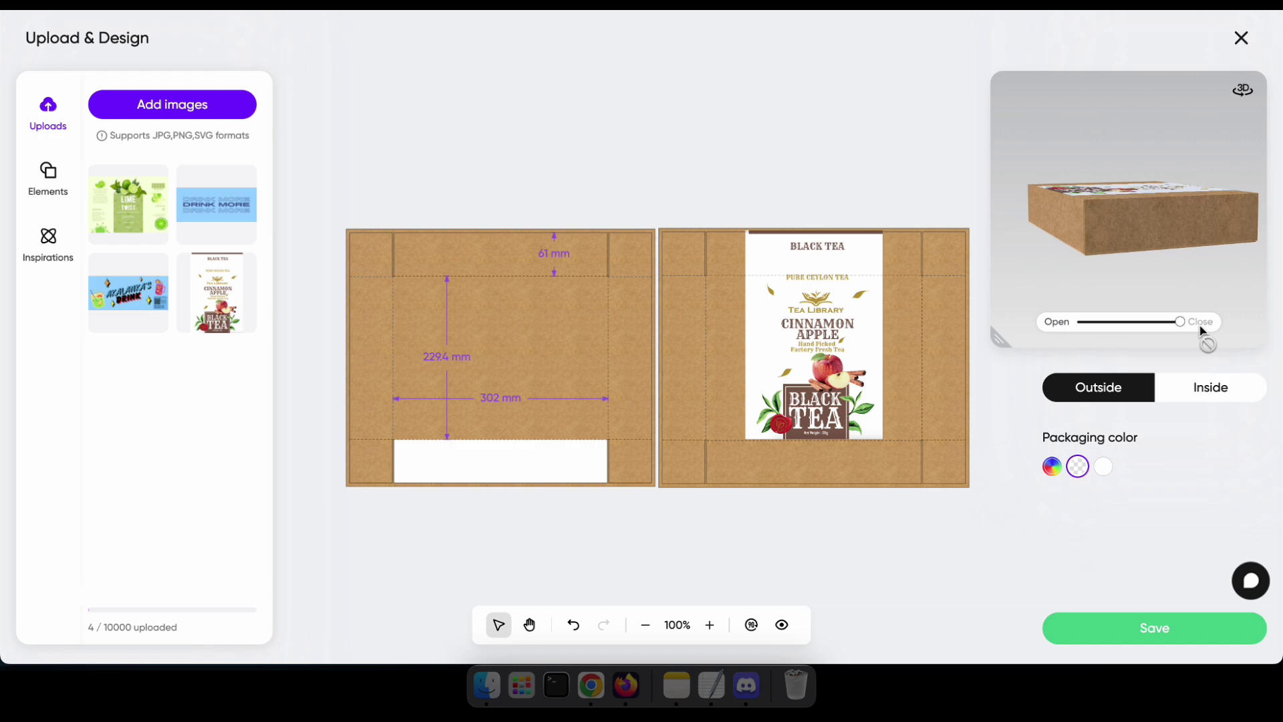
left_click(1155, 628)
left_click_drag(790, 627, 747, 629)
- Fold the labelled tea box shut in the 3D view
left_click_drag(751, 395, 1171, 438)
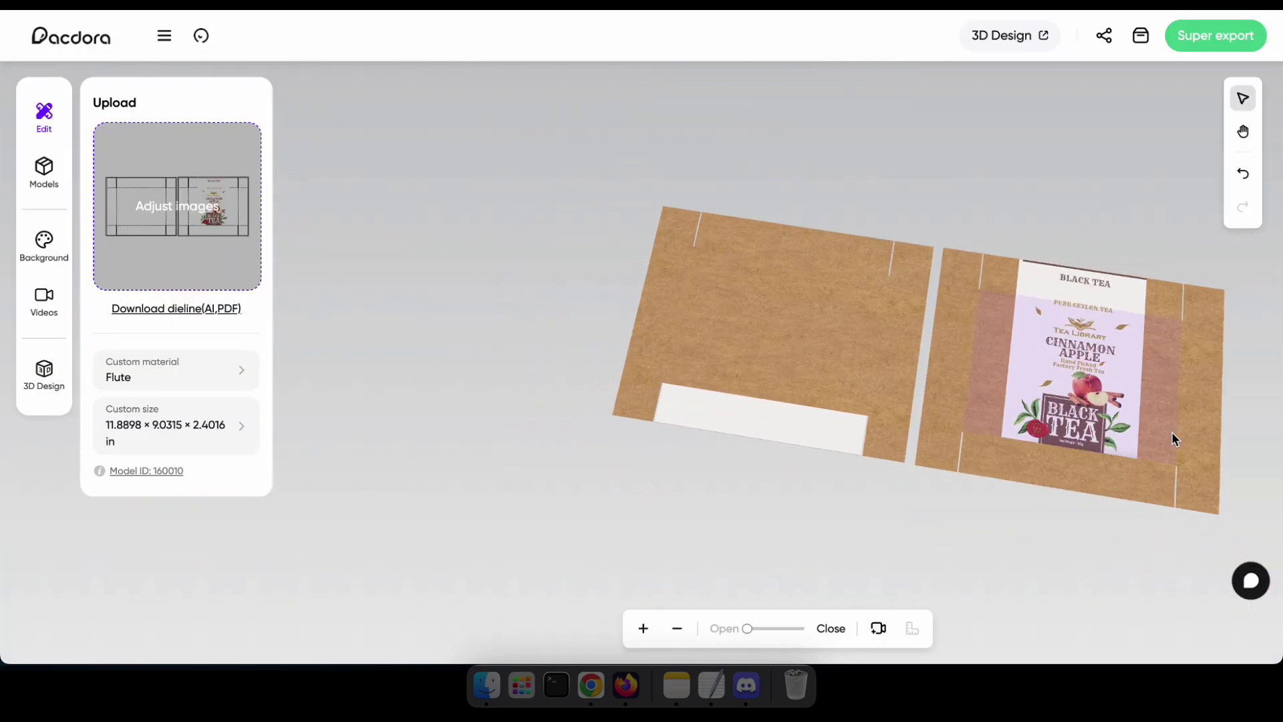
left_click(1243, 132)
left_click(830, 628)
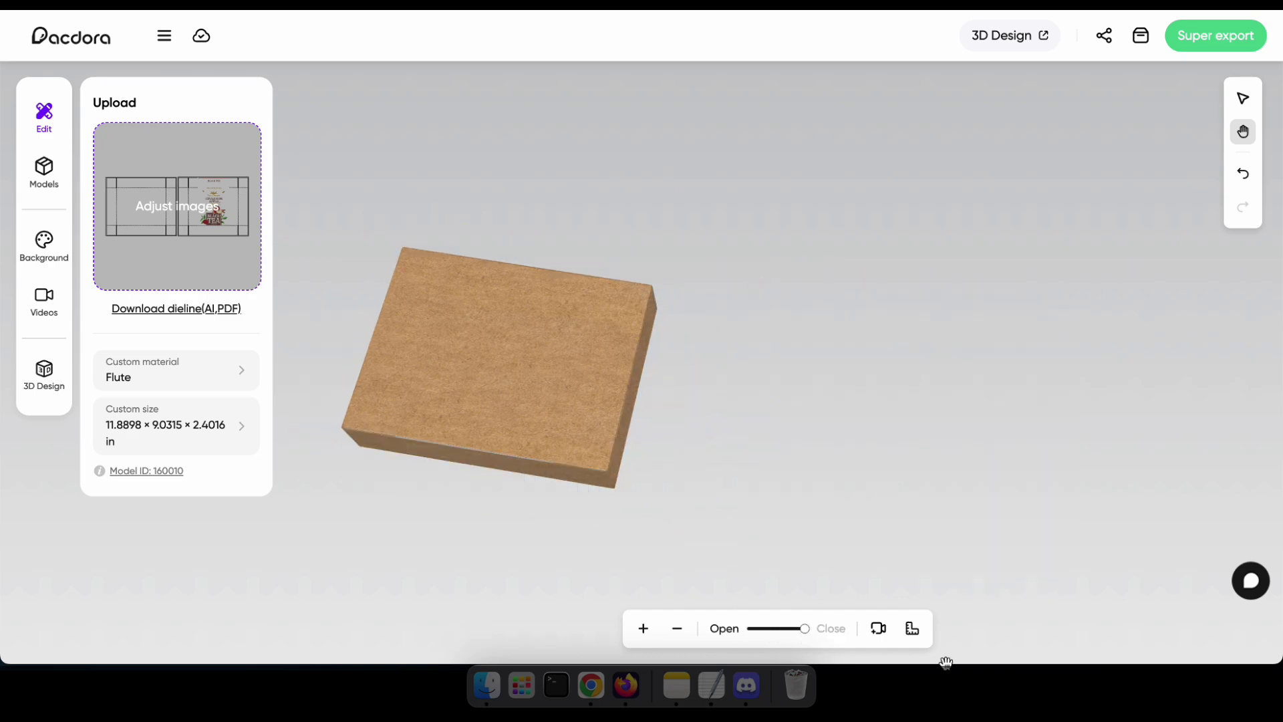
left_click(1242, 98)
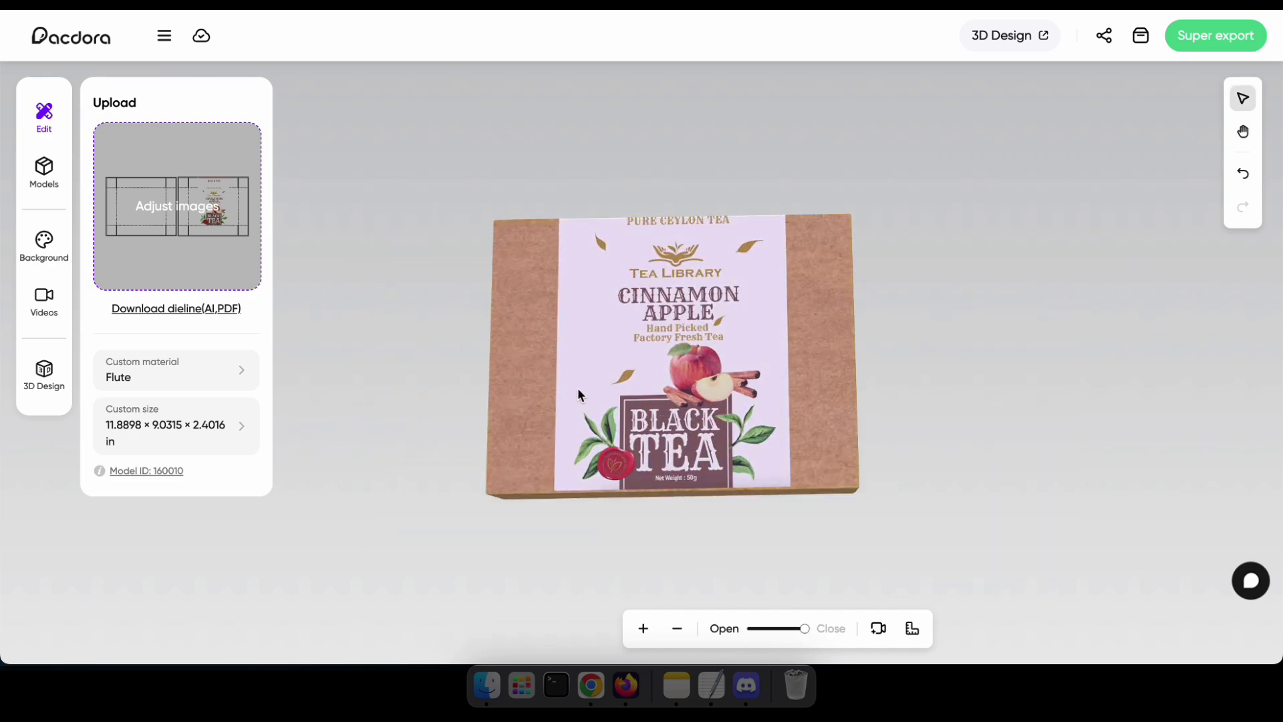
- In Super export, browse Dieline and Videos, pick the sixth 4s animation, and view the Code embed
left_click(1194, 45)
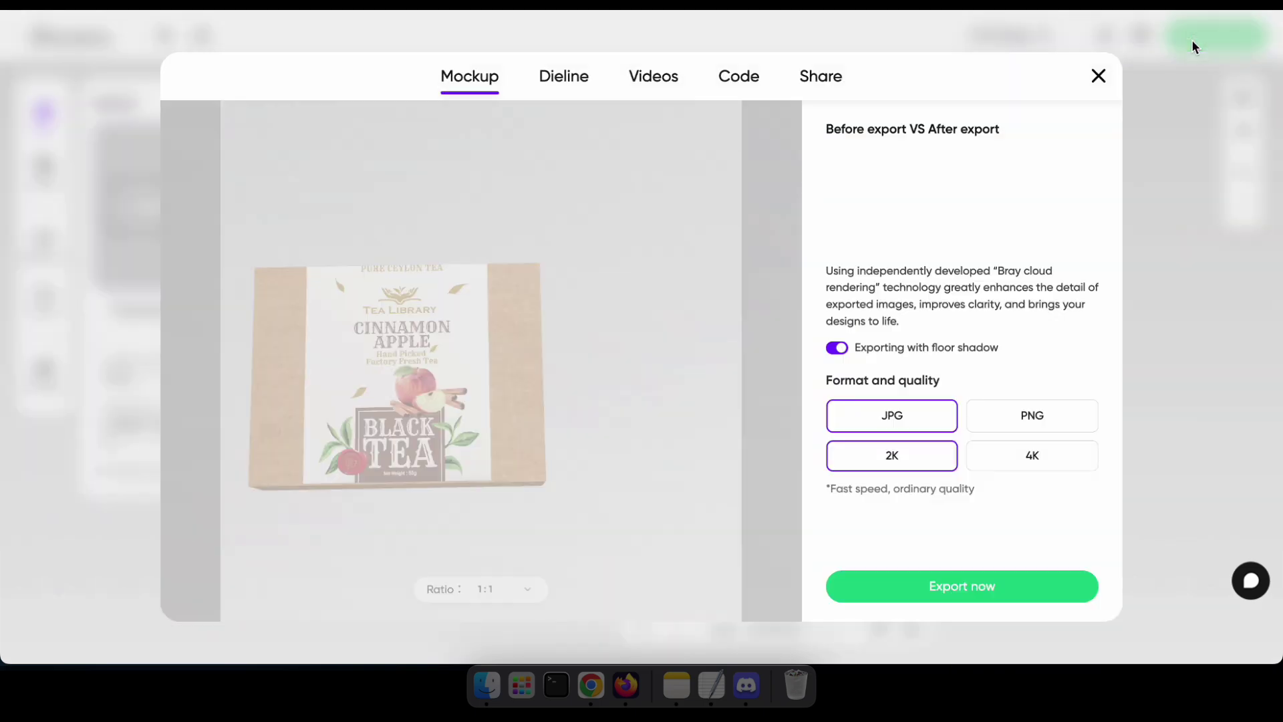
left_click_drag(265, 361, 347, 359)
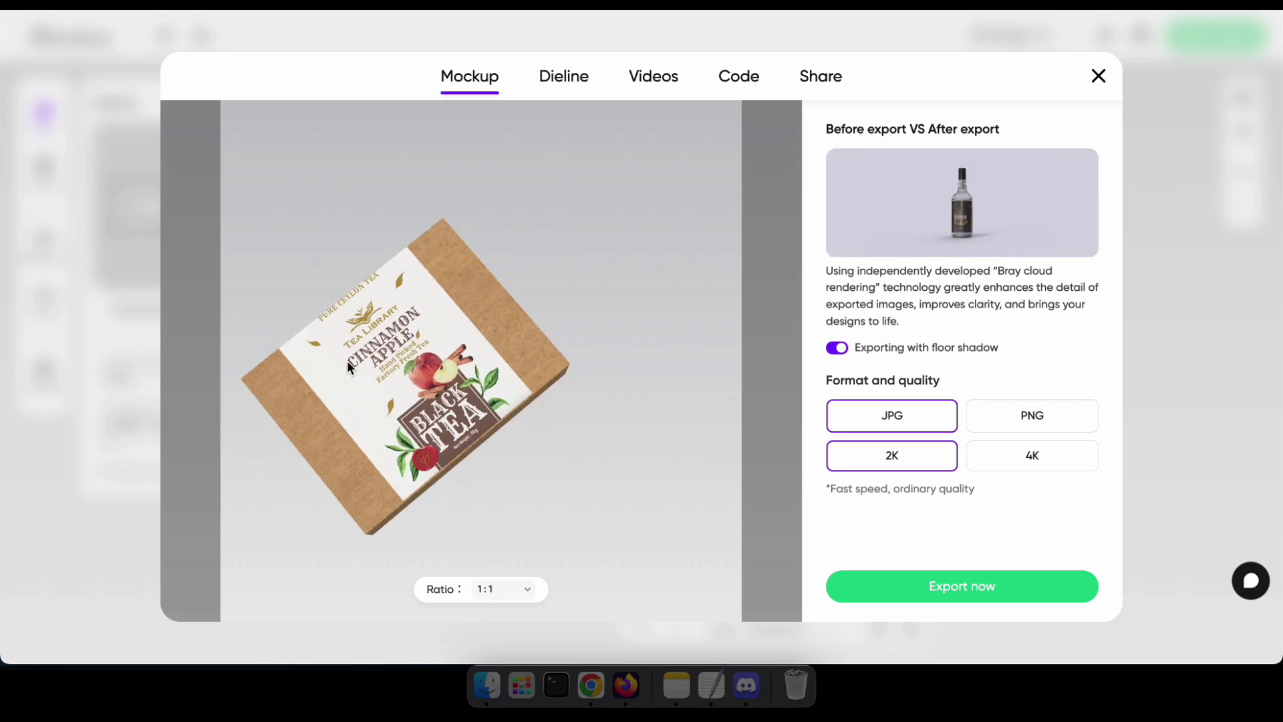
left_click(571, 89)
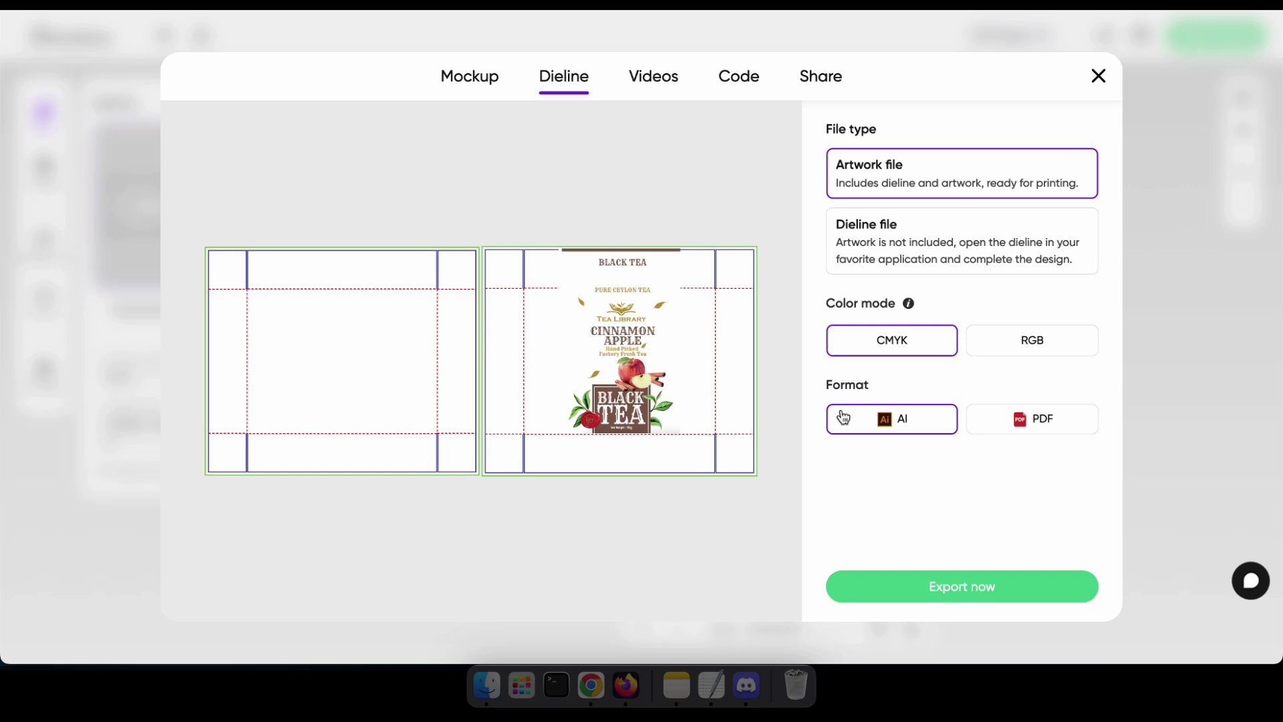
left_click(654, 75)
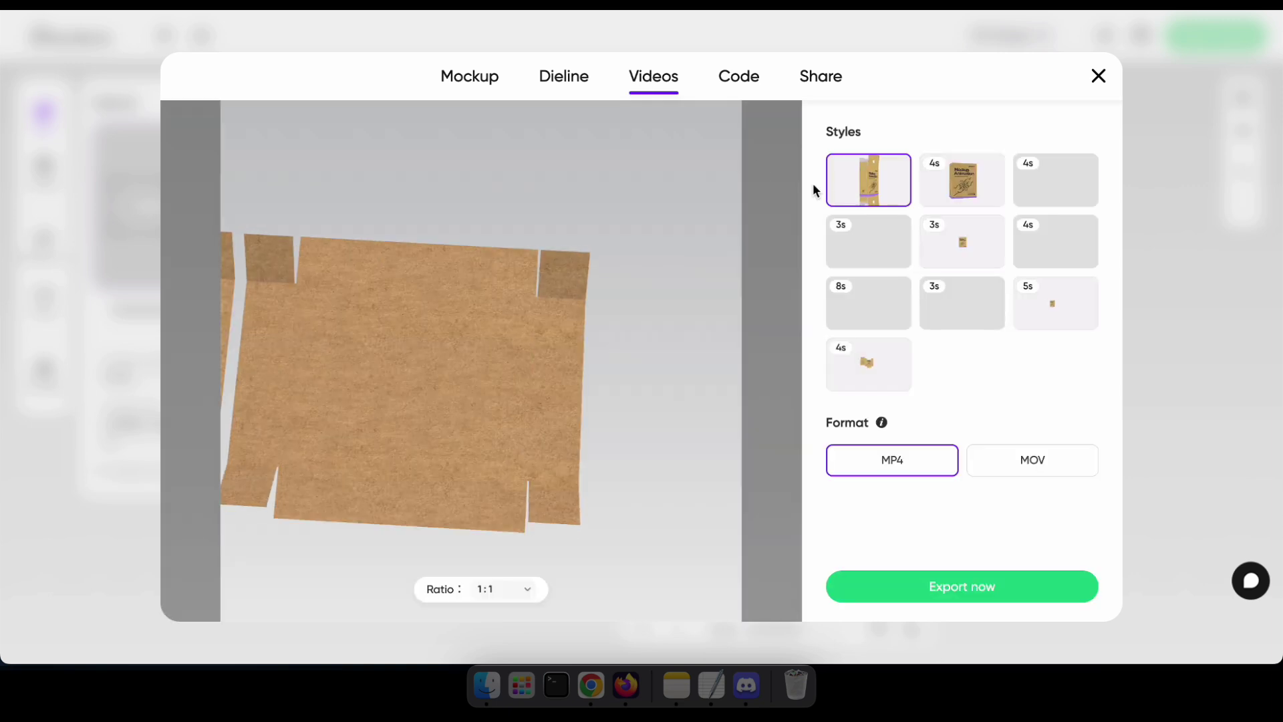
left_click(973, 194)
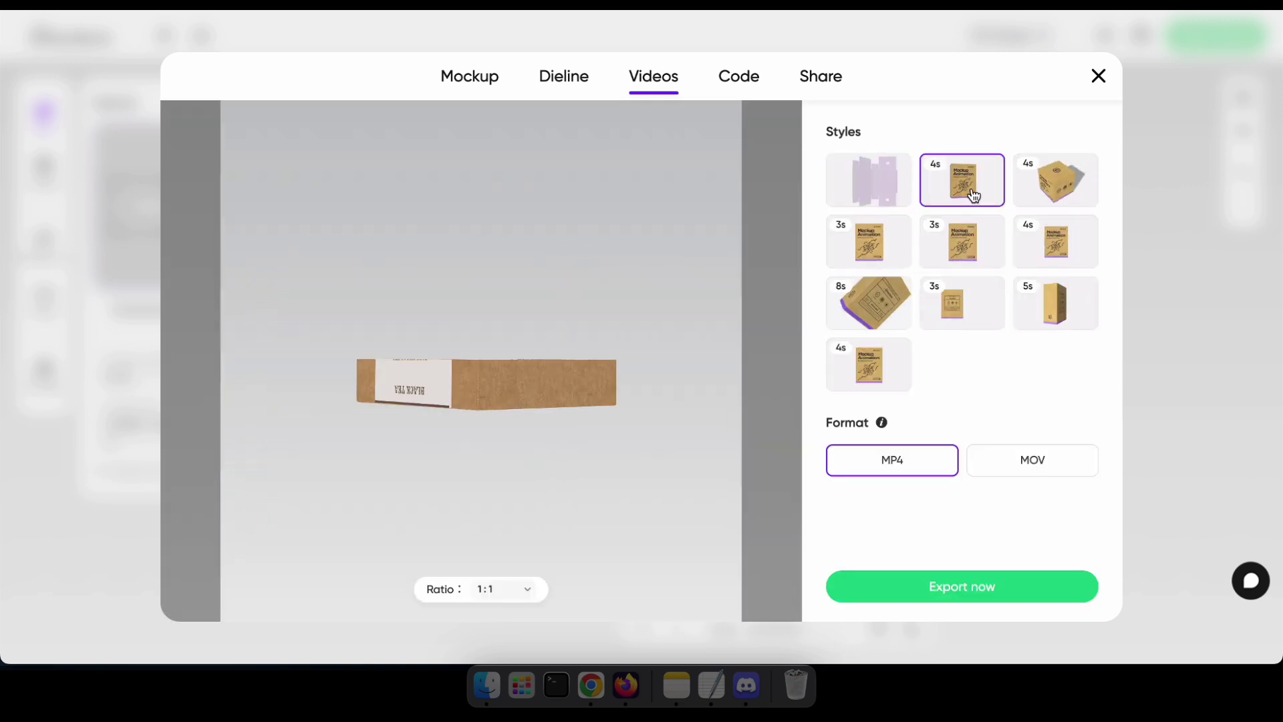
left_click(1051, 242)
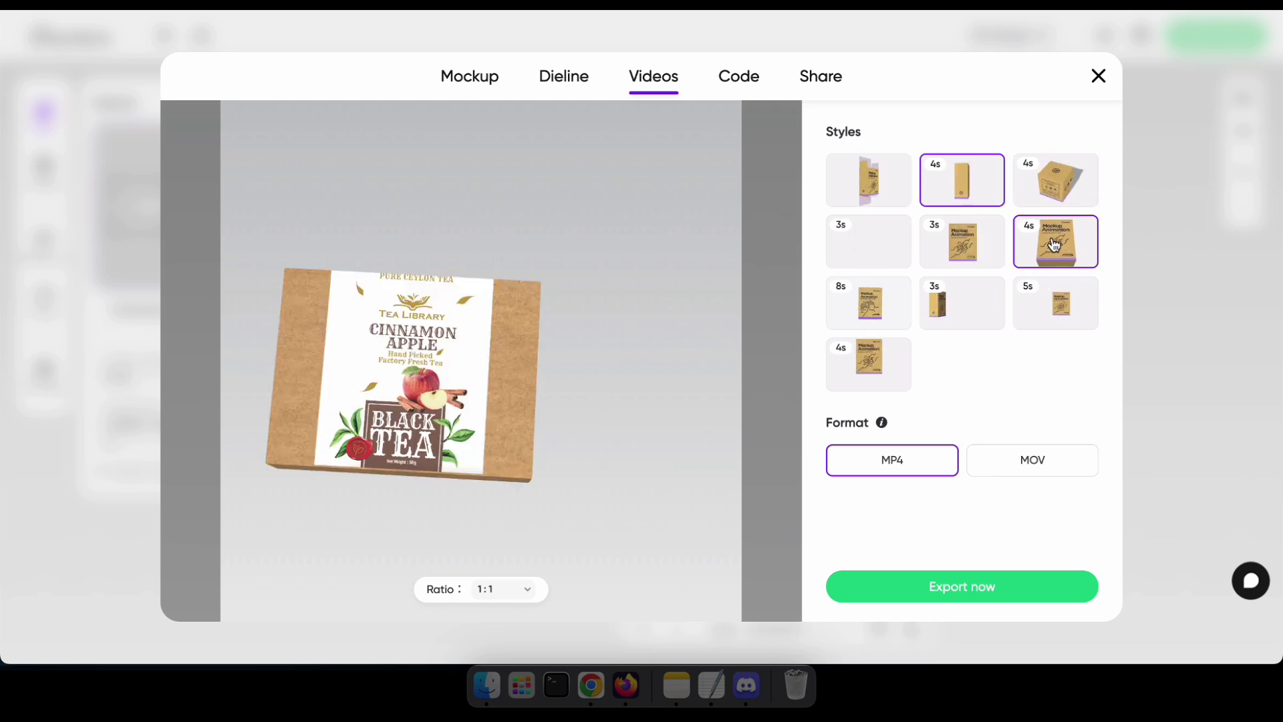
left_click(738, 75)
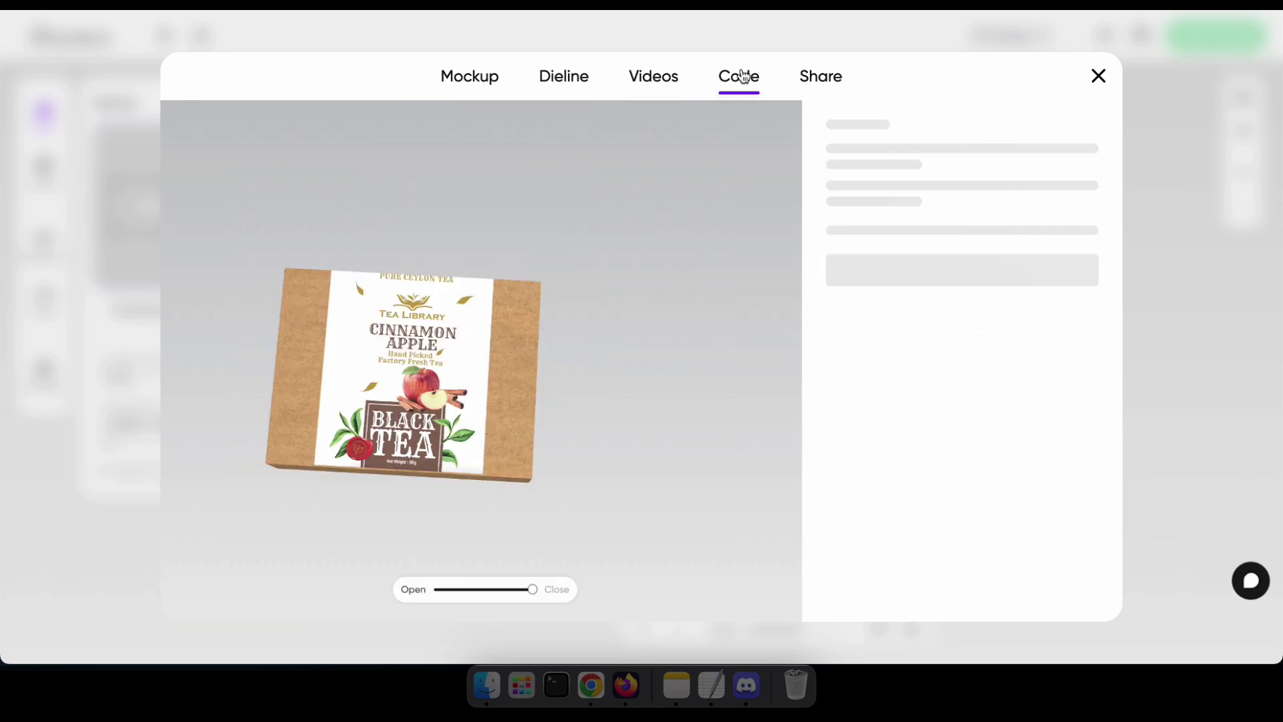
left_click_drag(422, 383, 435, 342)
- Search the mockup gallery for Beer Can and open the slim beer can mockup 509870
left_click(830, 89)
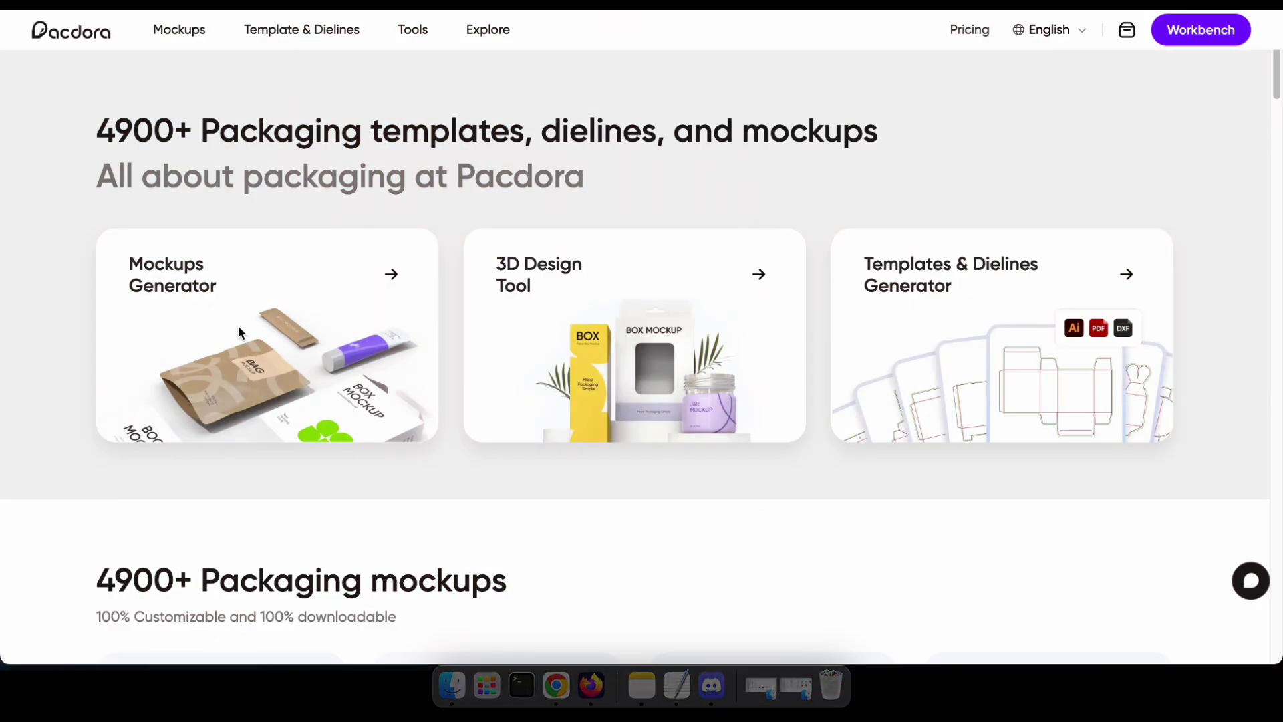
left_click(241, 333)
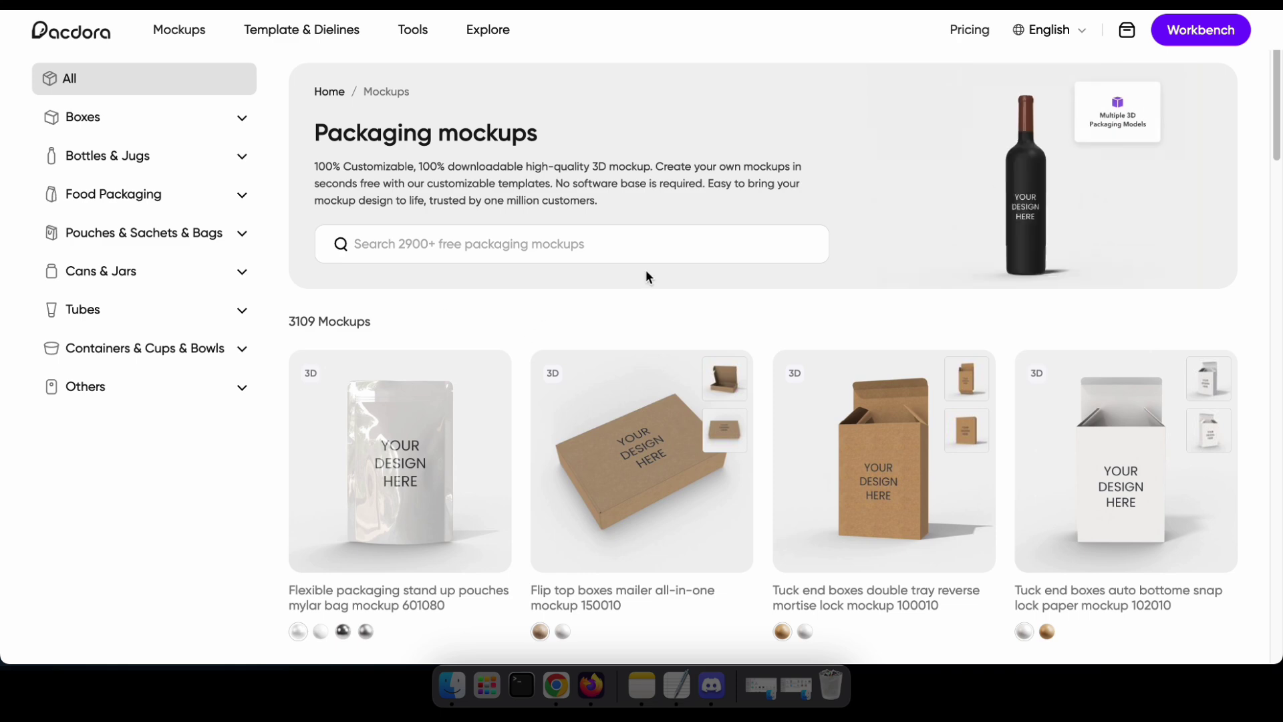
left_click(518, 244)
type("bee")
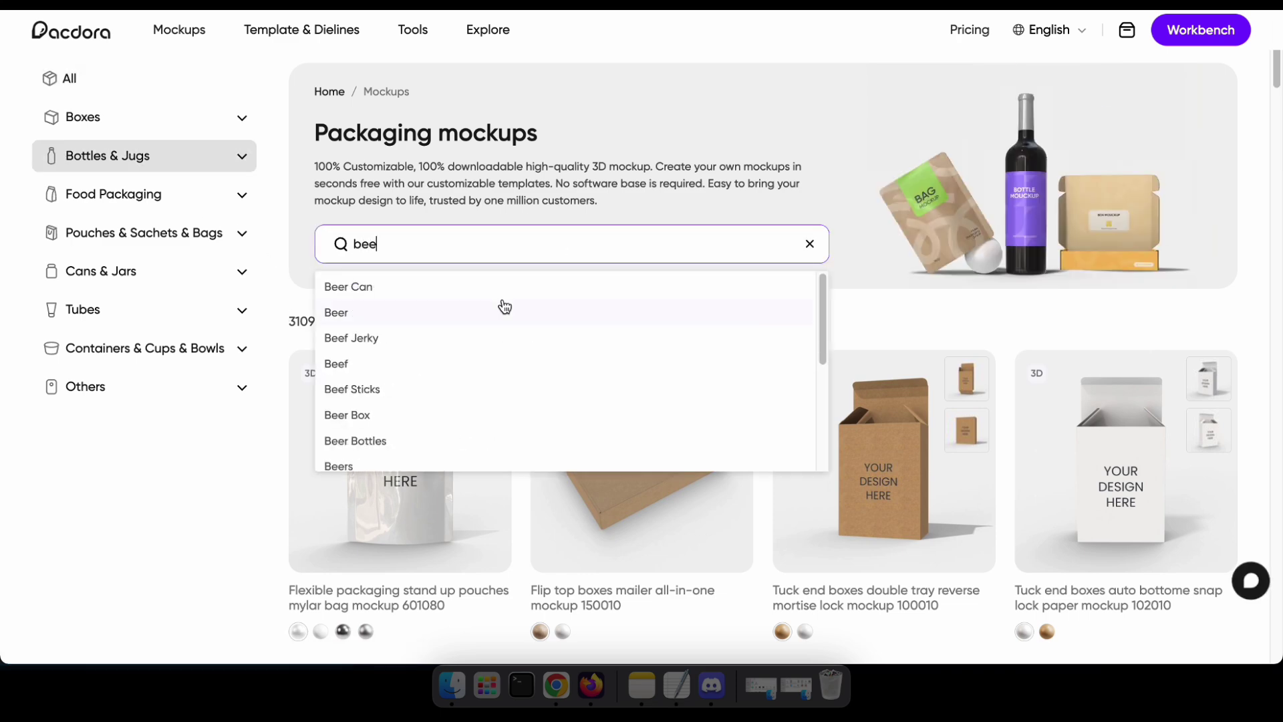
left_click(505, 287)
scroll(573, 332, "down", 5)
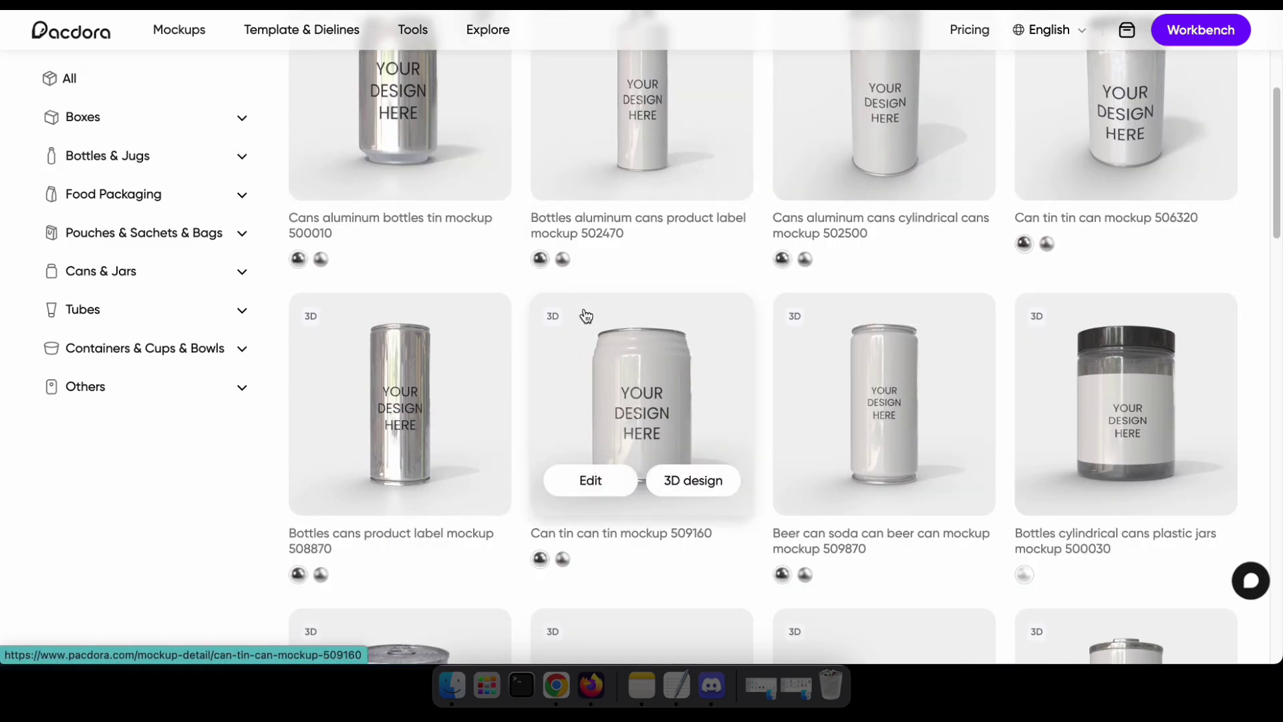
scroll(641, 334, "down", 1)
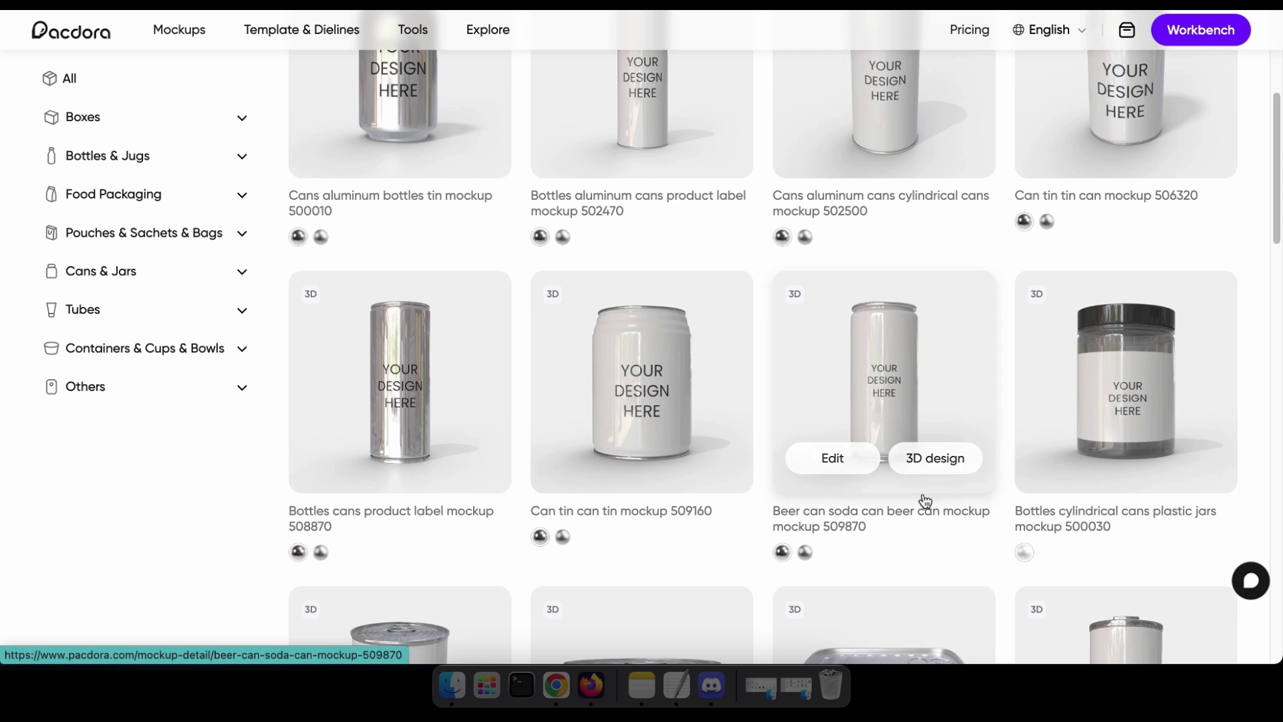
left_click(906, 351)
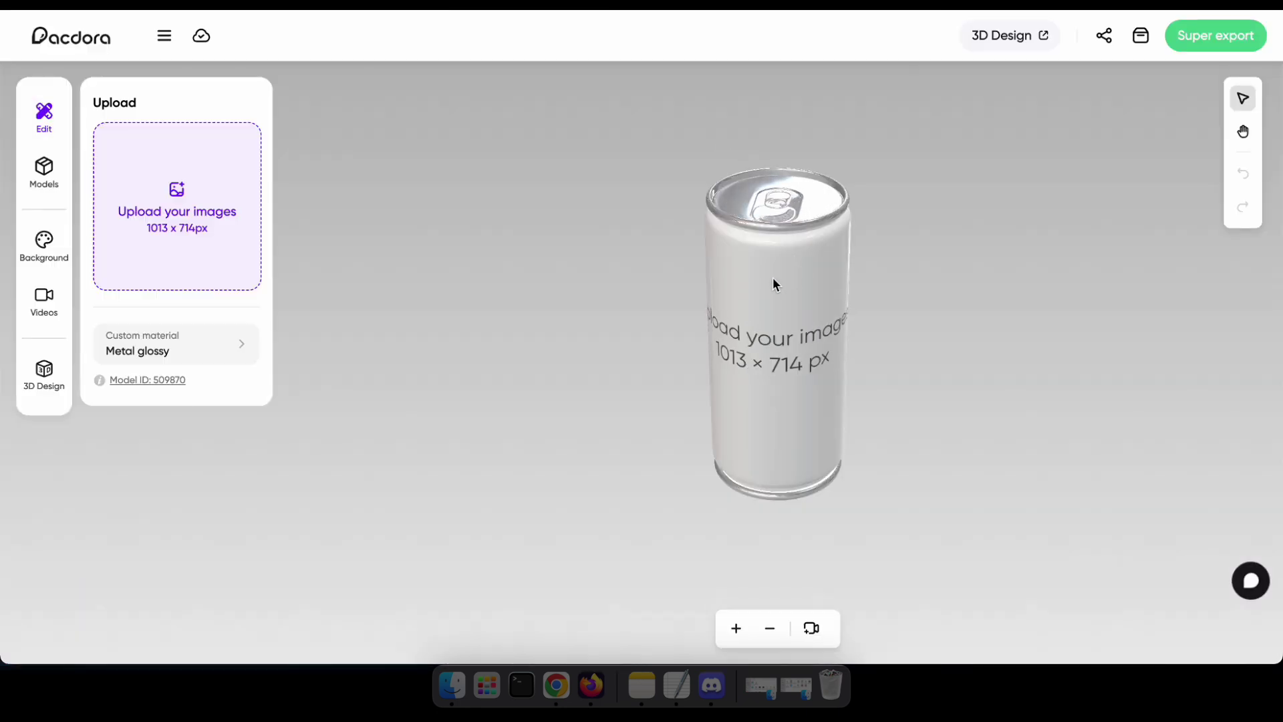
- Place the Lime Twist label artwork from Upload & Design onto the can
left_click_drag(857, 254, 646, 302)
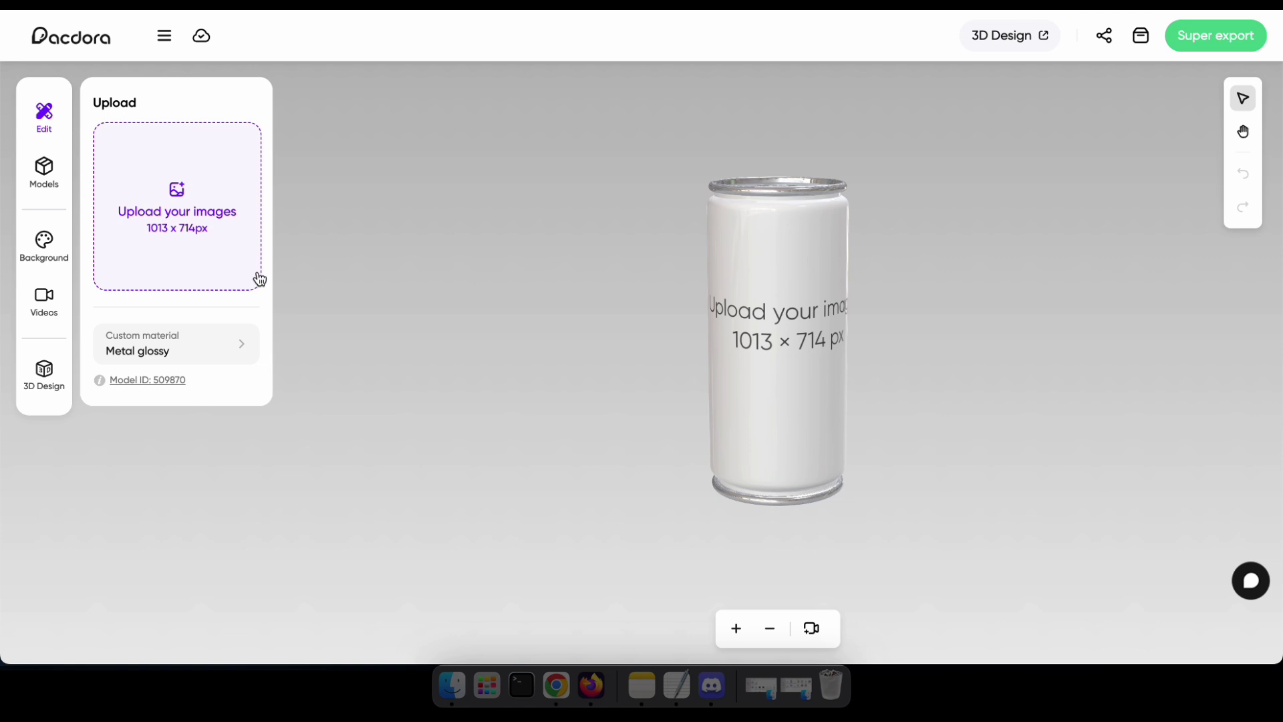
left_click(213, 214)
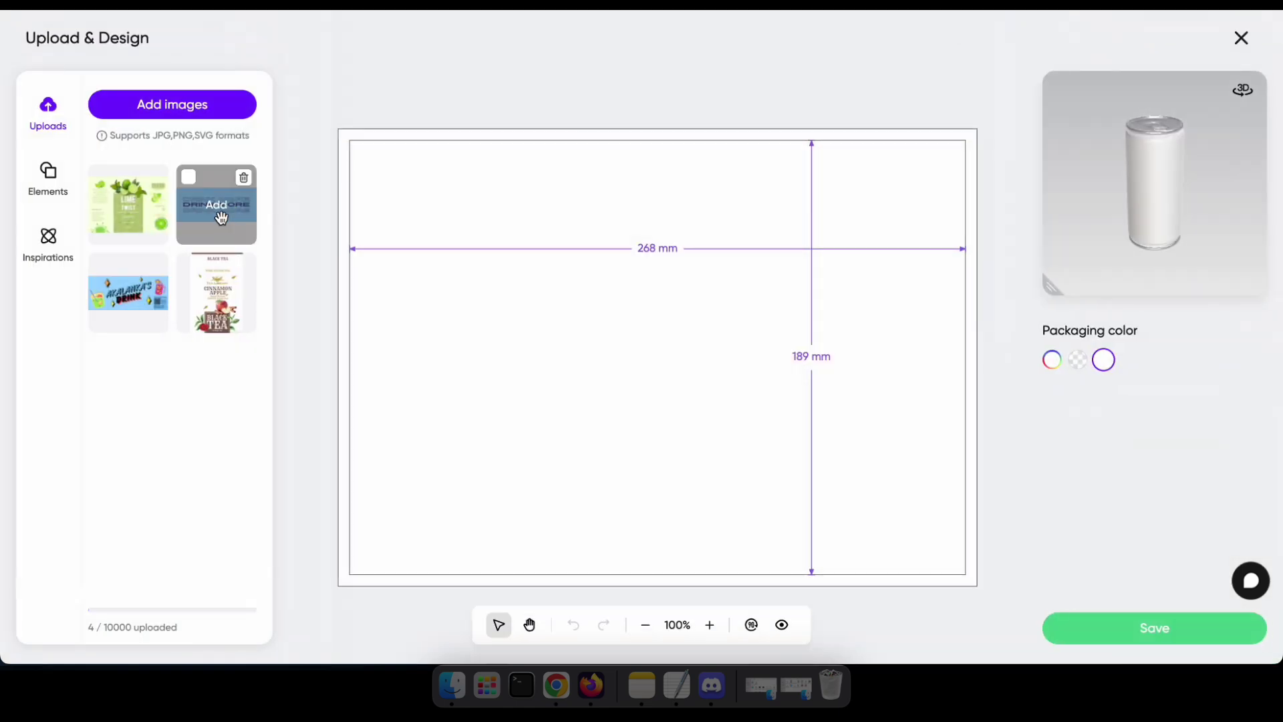
left_click(124, 209)
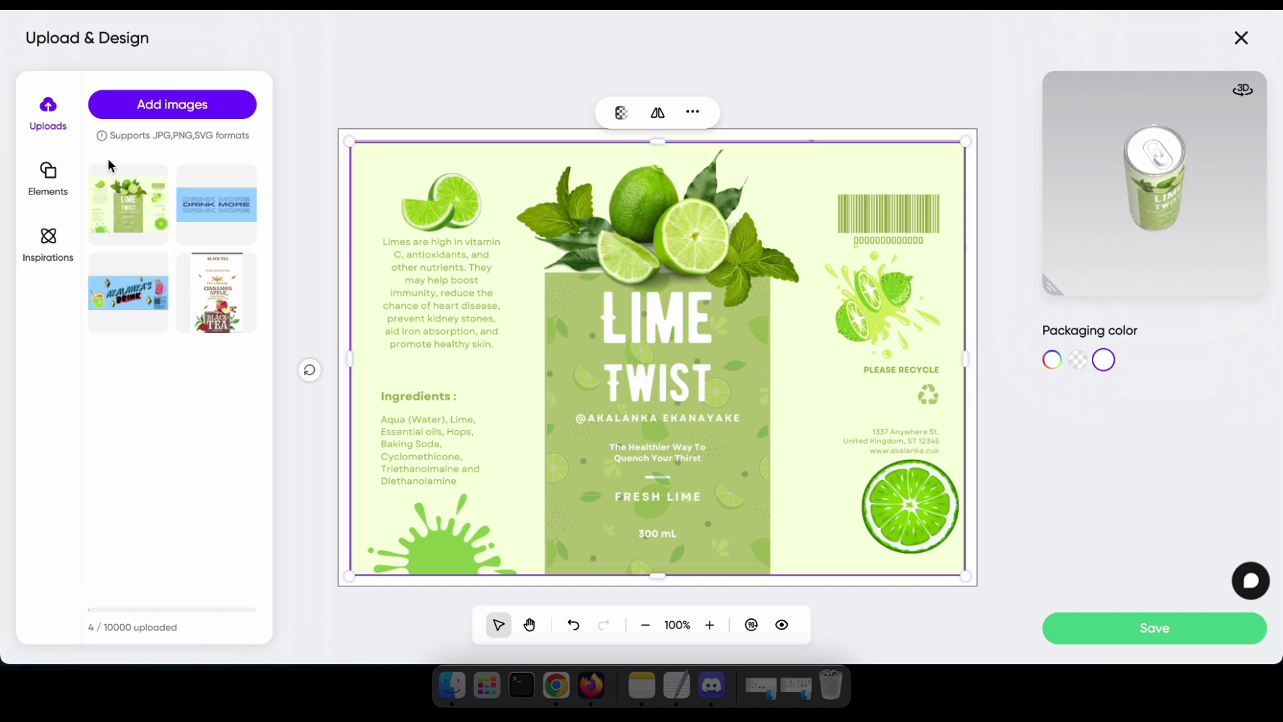
- Discard a trial text box, delete the trash-bin symbol from the Lime Twist label, and save it
left_click(44, 182)
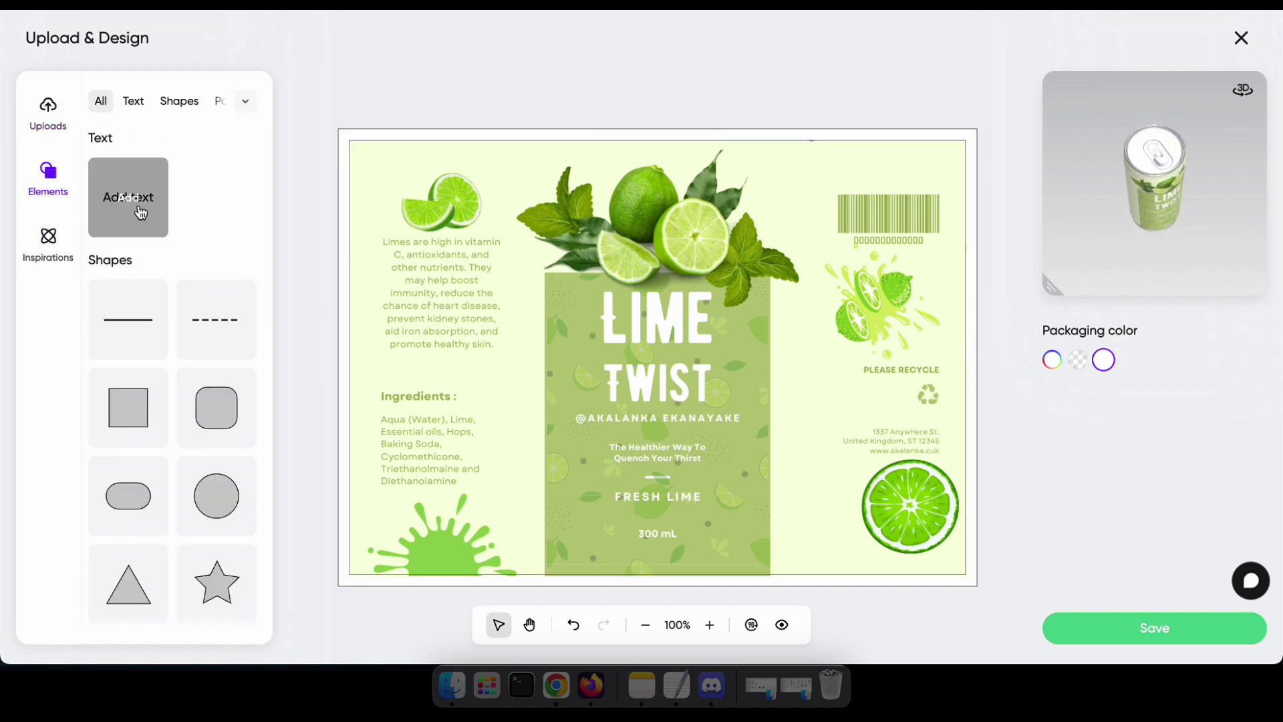
left_click(141, 212)
left_click(753, 400)
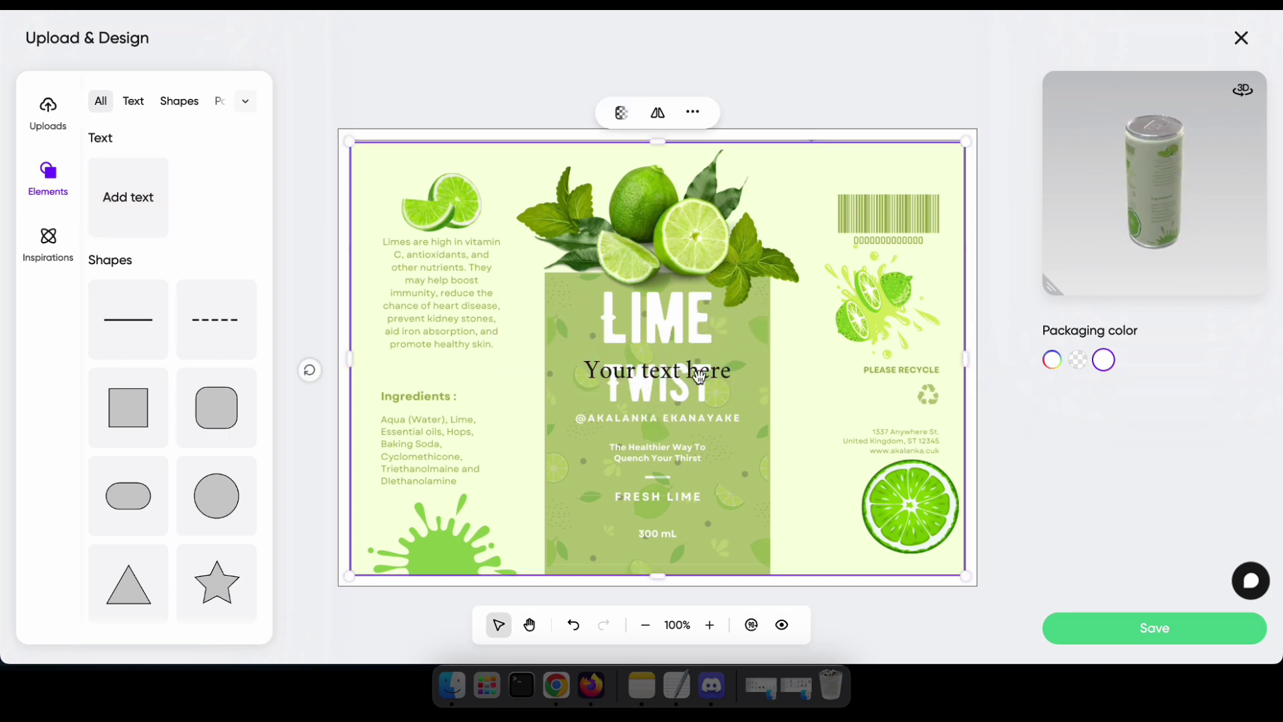
scroll(213, 215, "down", 10)
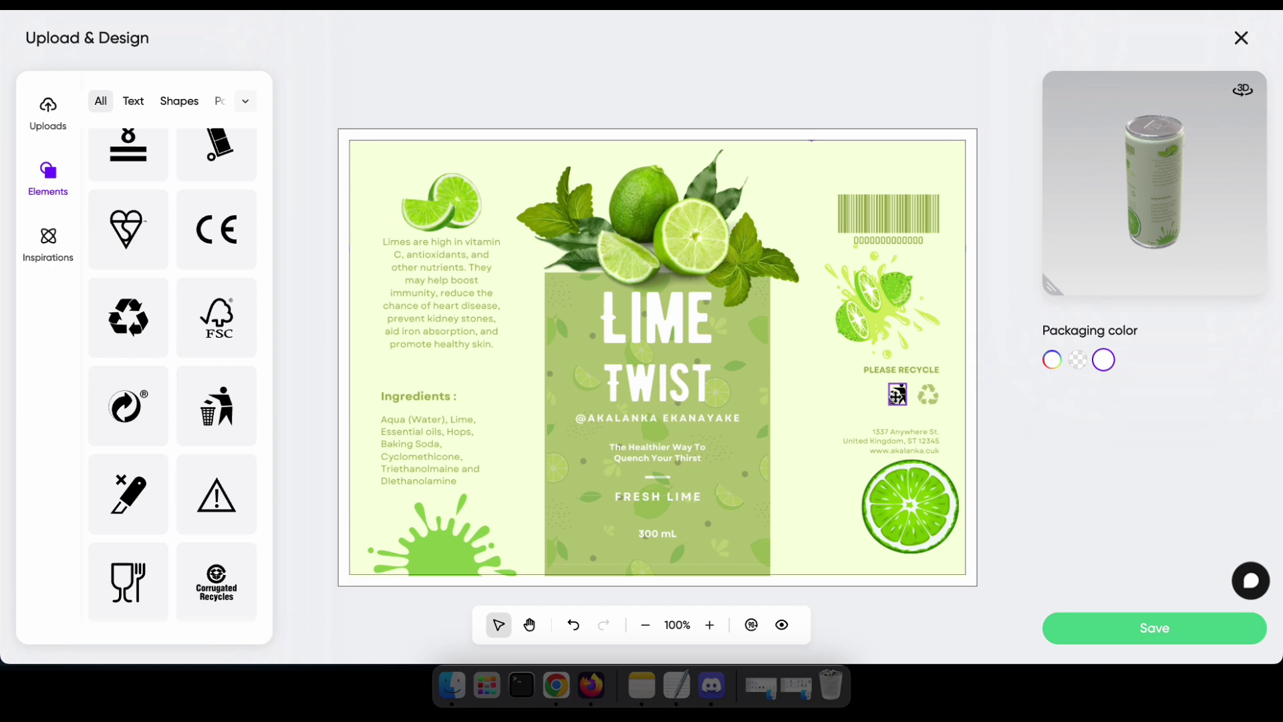
left_click(915, 397)
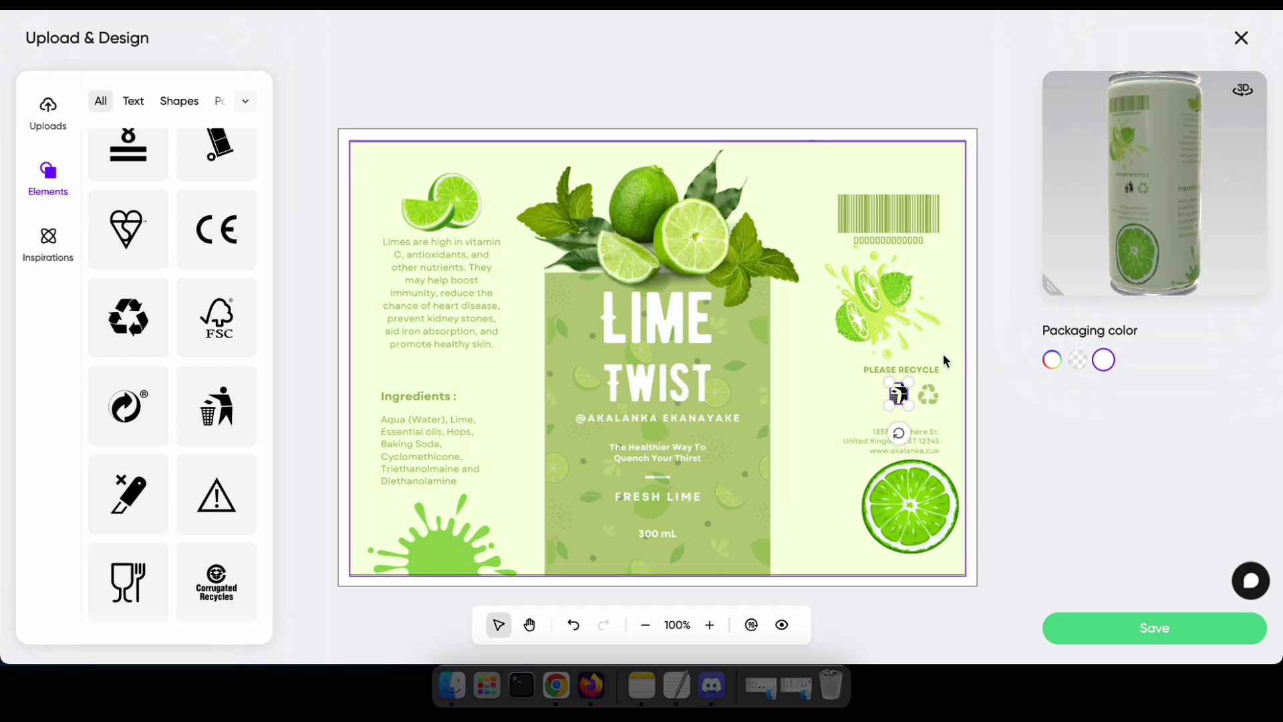
key("Delete")
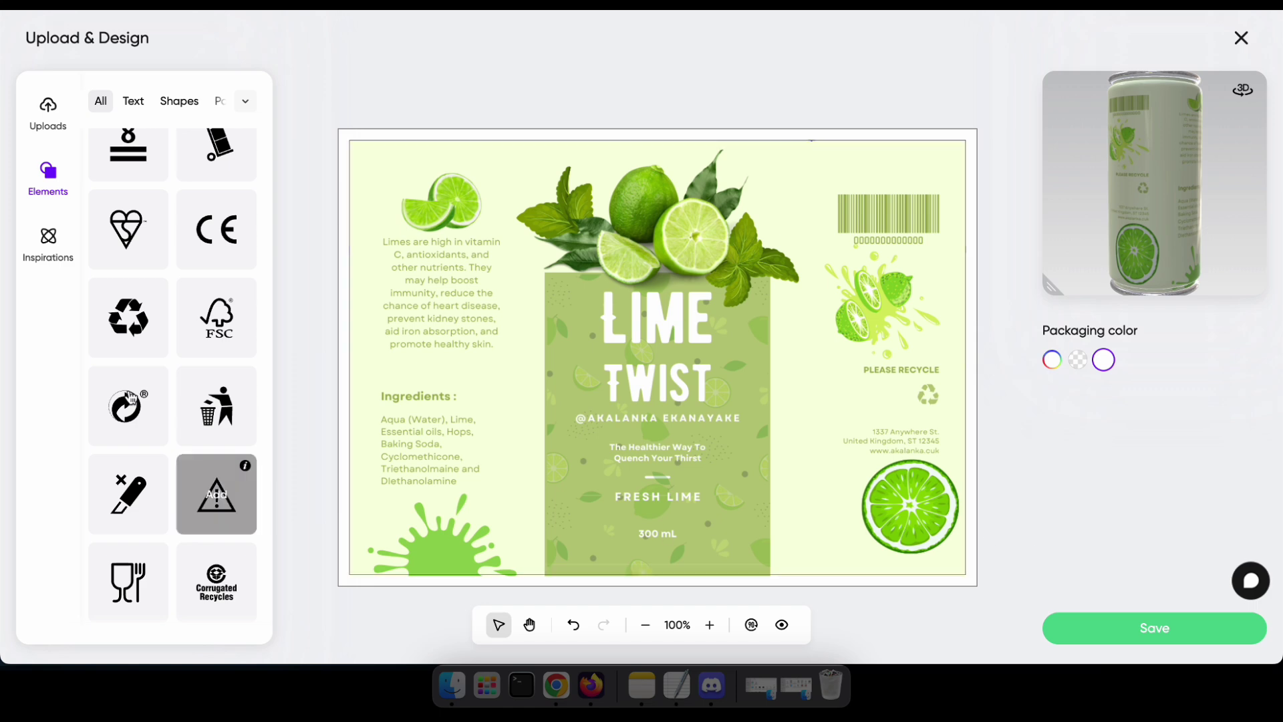
left_click(1153, 627)
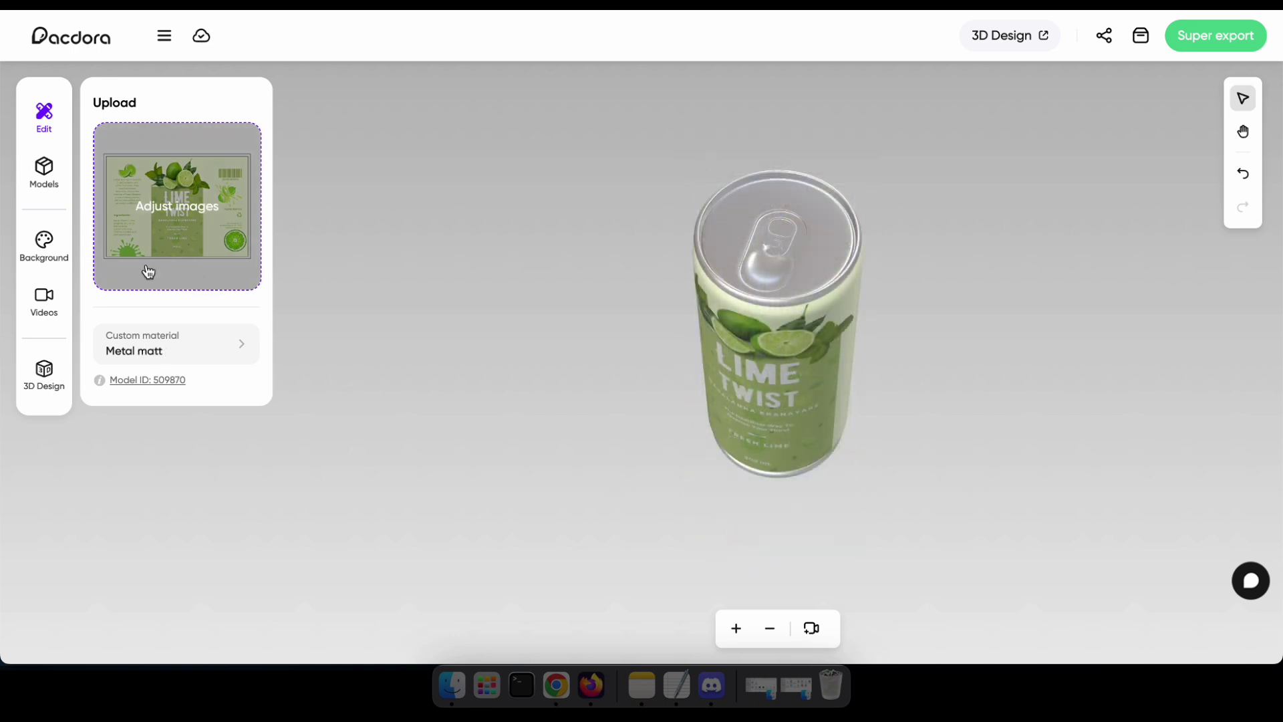
- Try several teal and green gradient presets, settling on a light green background gradient
left_click(44, 246)
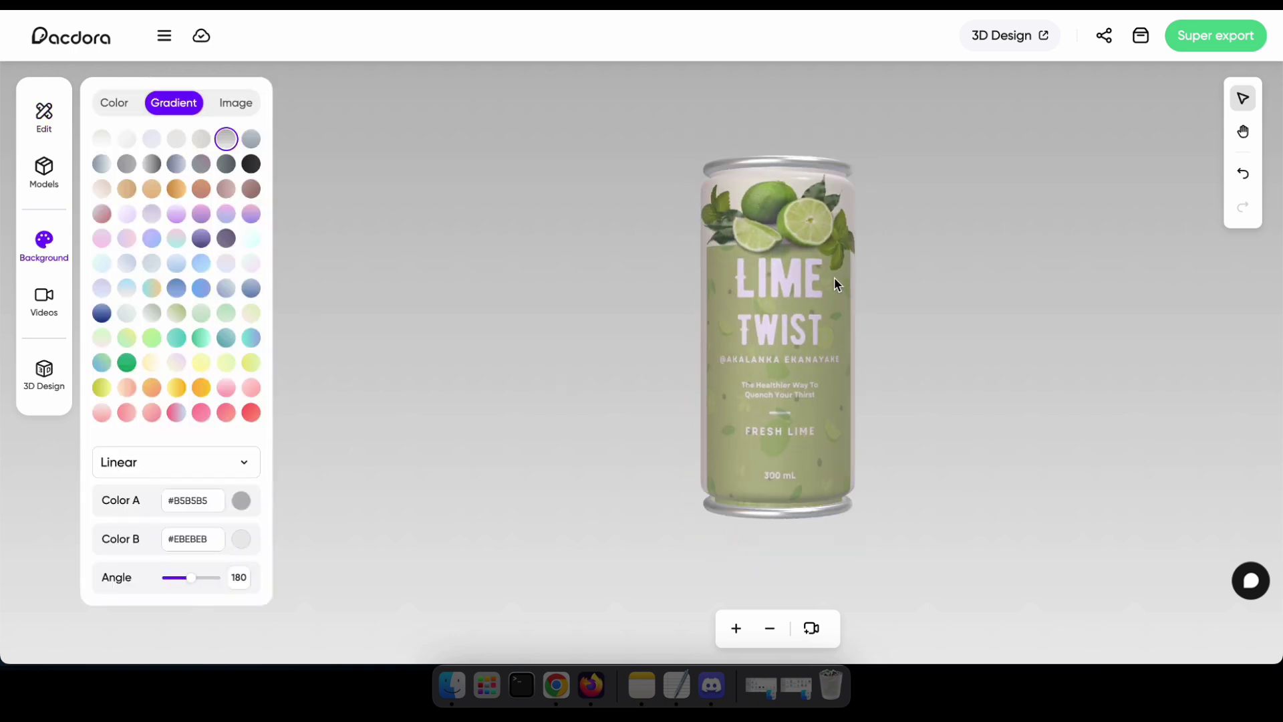
left_click(176, 337)
left_click(202, 337)
left_click(226, 338)
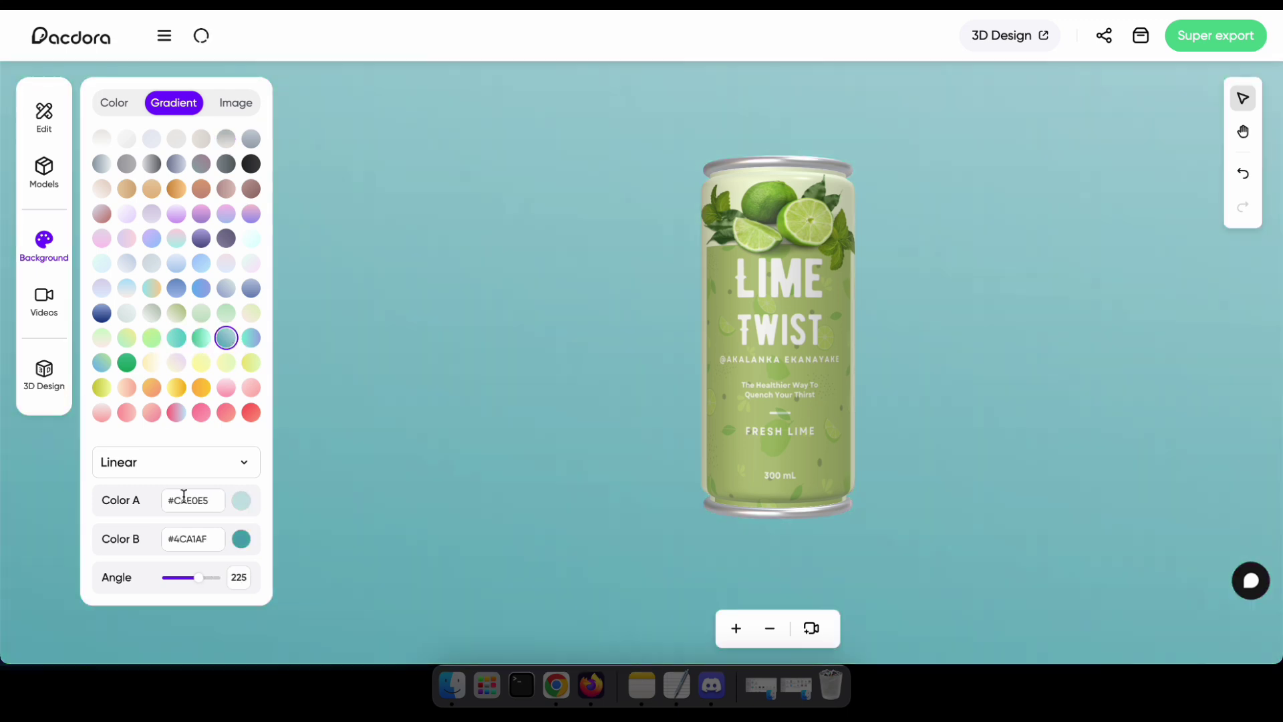
left_click(167, 462)
left_click(161, 453)
left_click(176, 337)
left_click(126, 338)
left_click(225, 313)
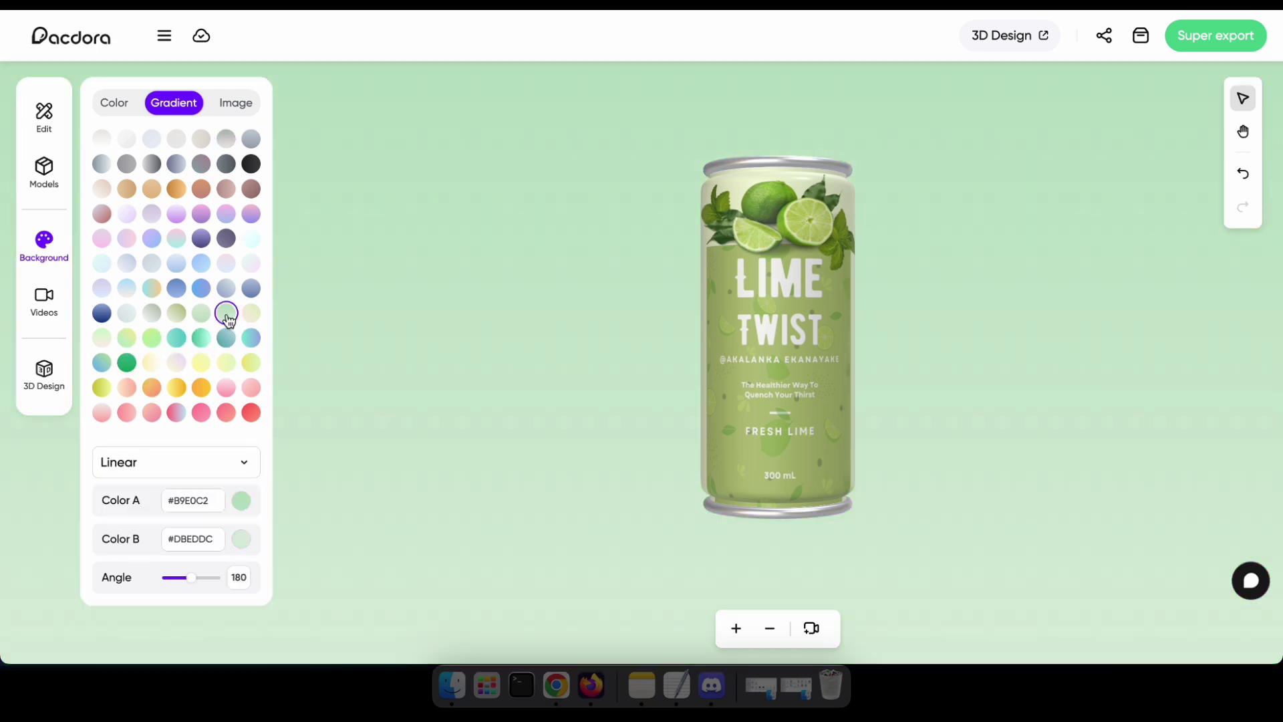
left_click(201, 313)
- Make the gradient radial with Color B darkened to deep green #407d46
left_click(167, 461)
left_click(132, 533)
left_click(241, 539)
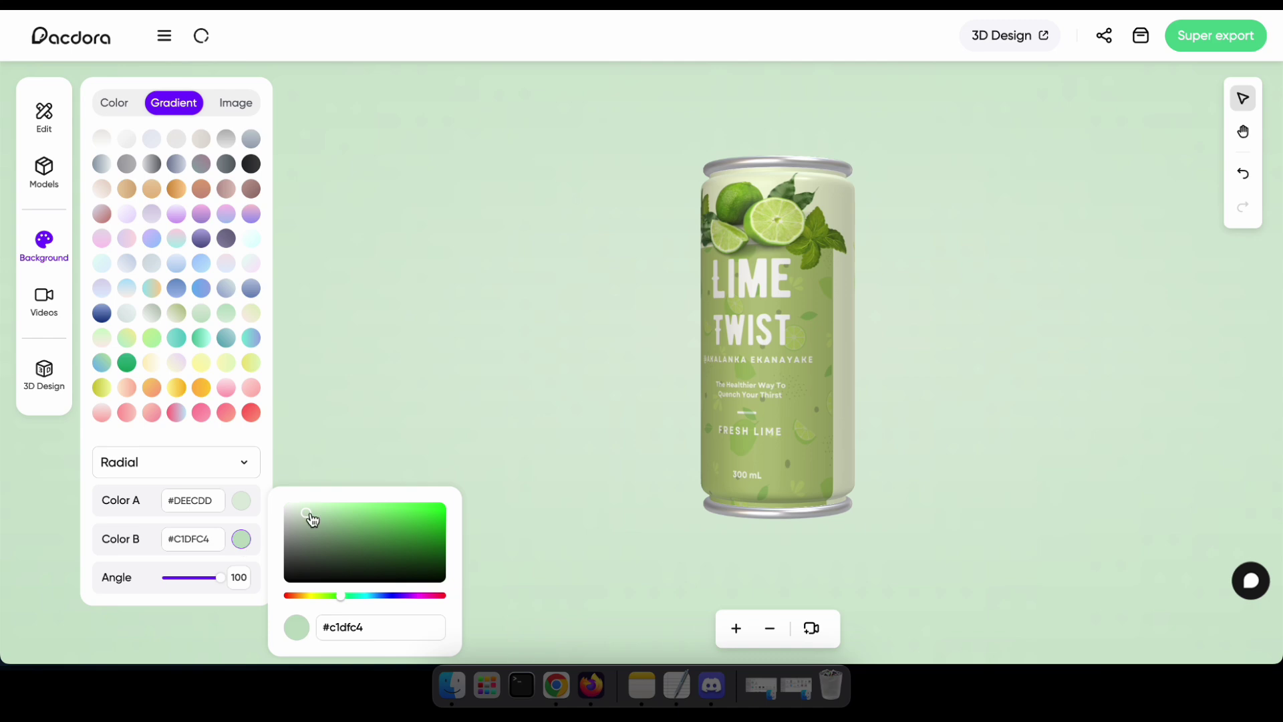
left_click_drag(312, 520, 363, 543)
left_click_drag(788, 428, 733, 404)
- Preview the Emphasis2 and Entrance animation presets in Videos, then bring up Super export
left_click(42, 311)
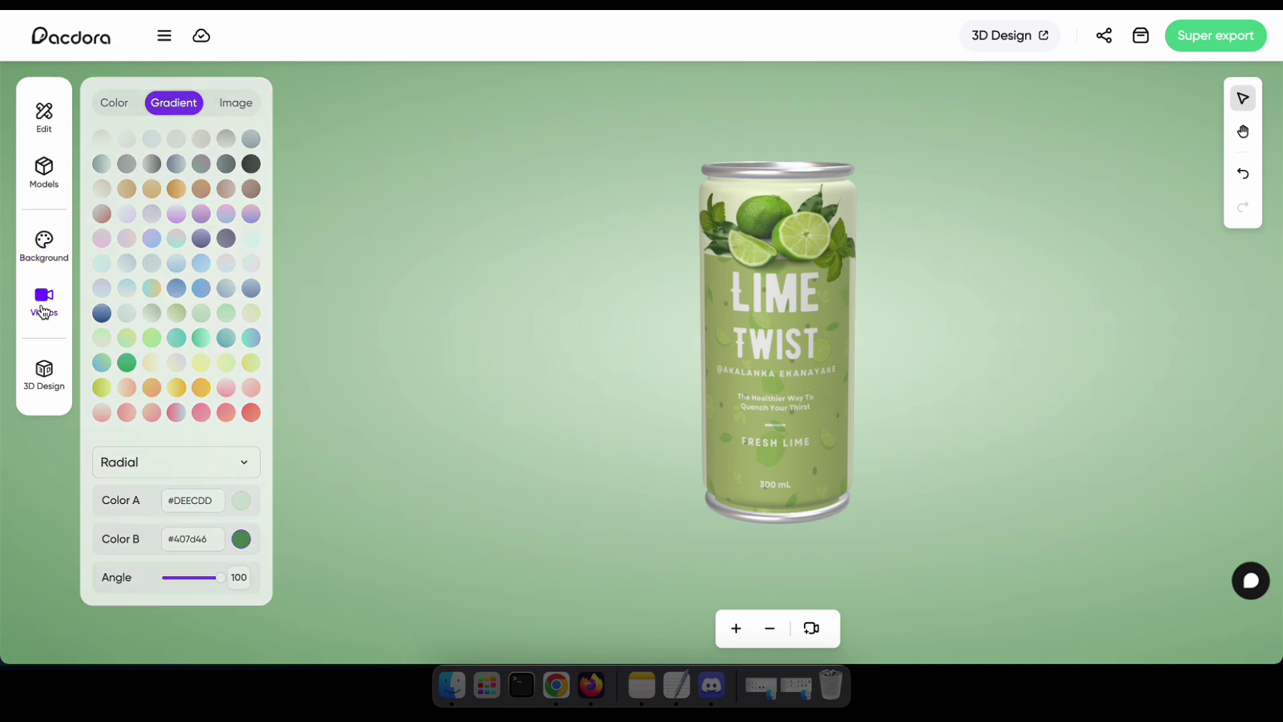
scroll(179, 261, "down", 9)
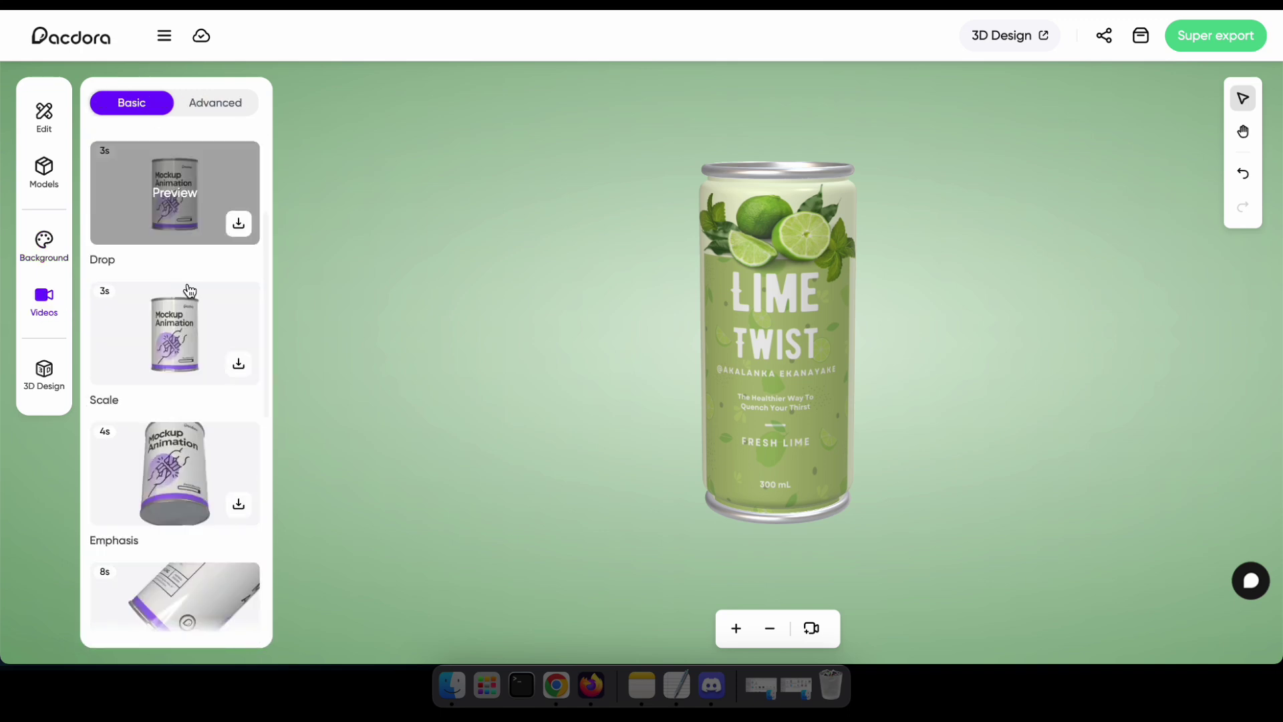
left_click(186, 285)
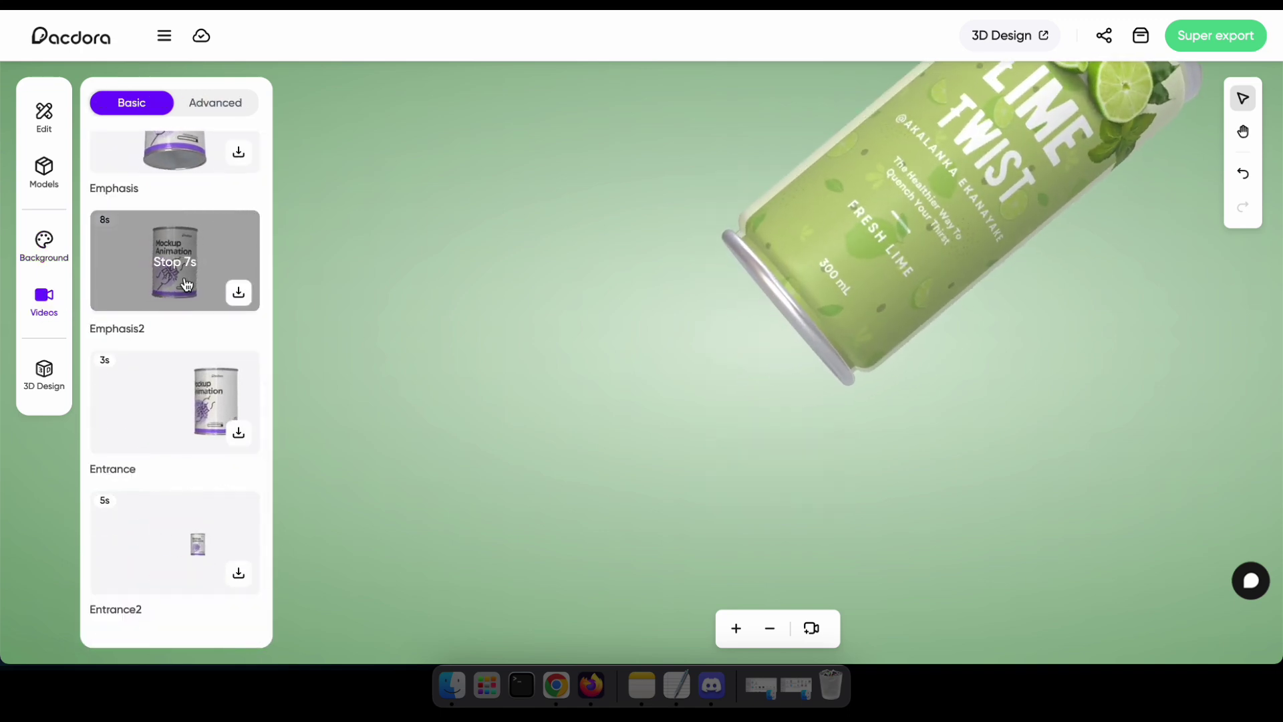
left_click(161, 405)
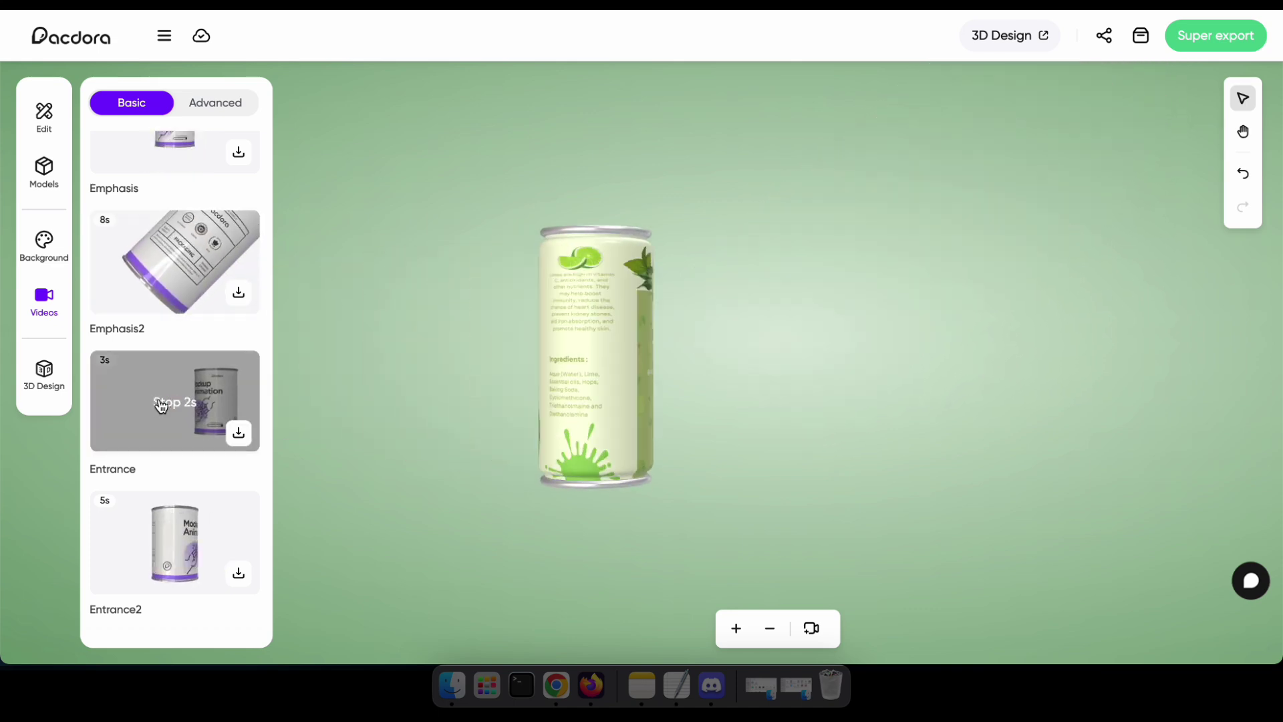
scroll(160, 404, "down", 3)
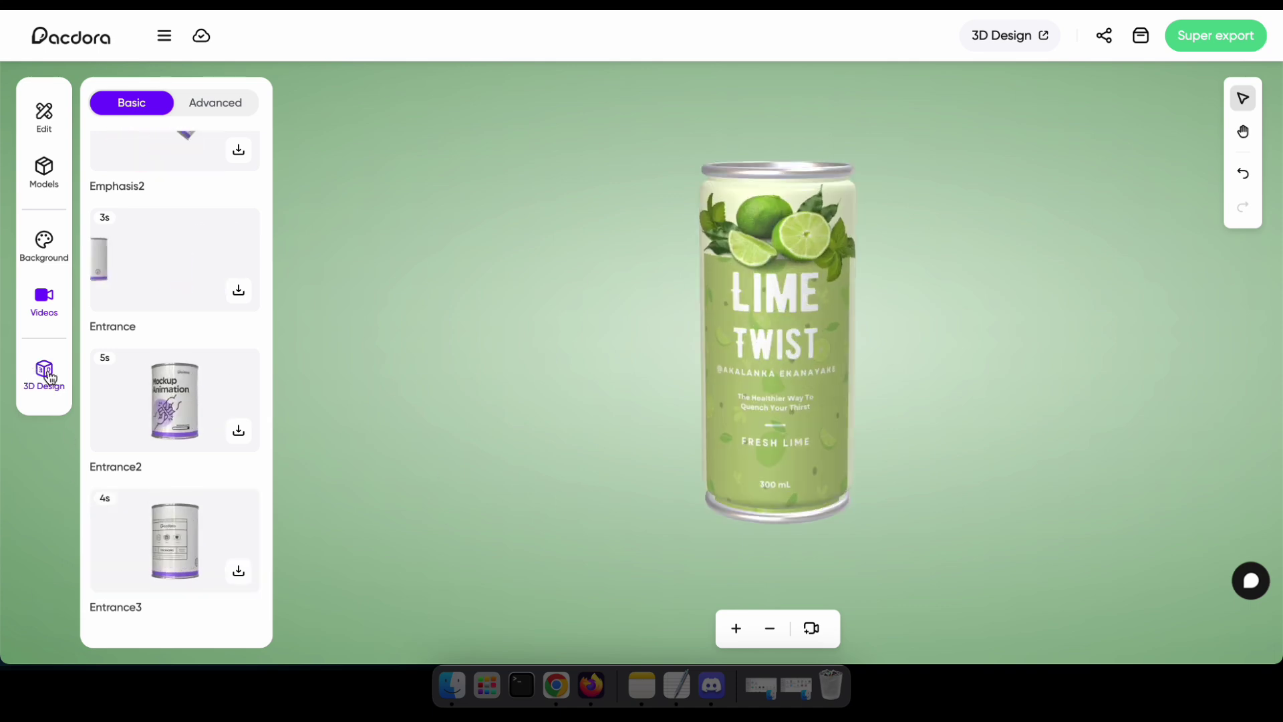
scroll(174, 321, "down", 5)
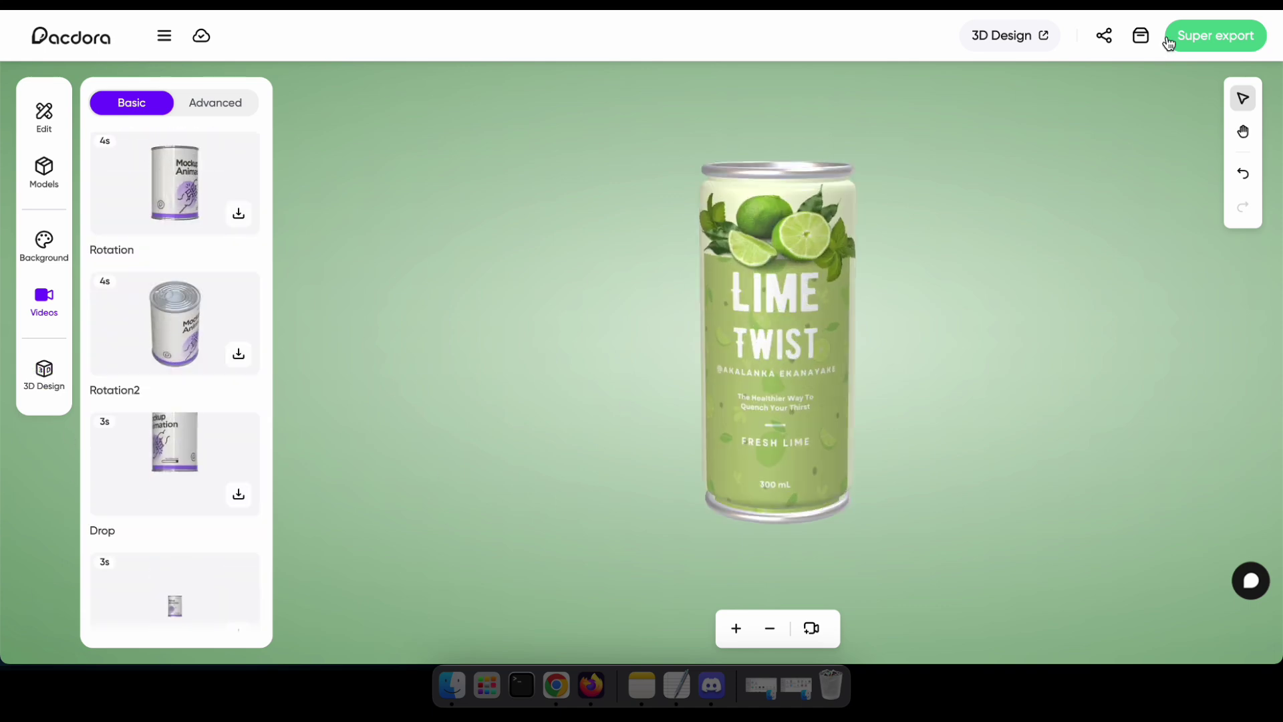
left_click(1198, 39)
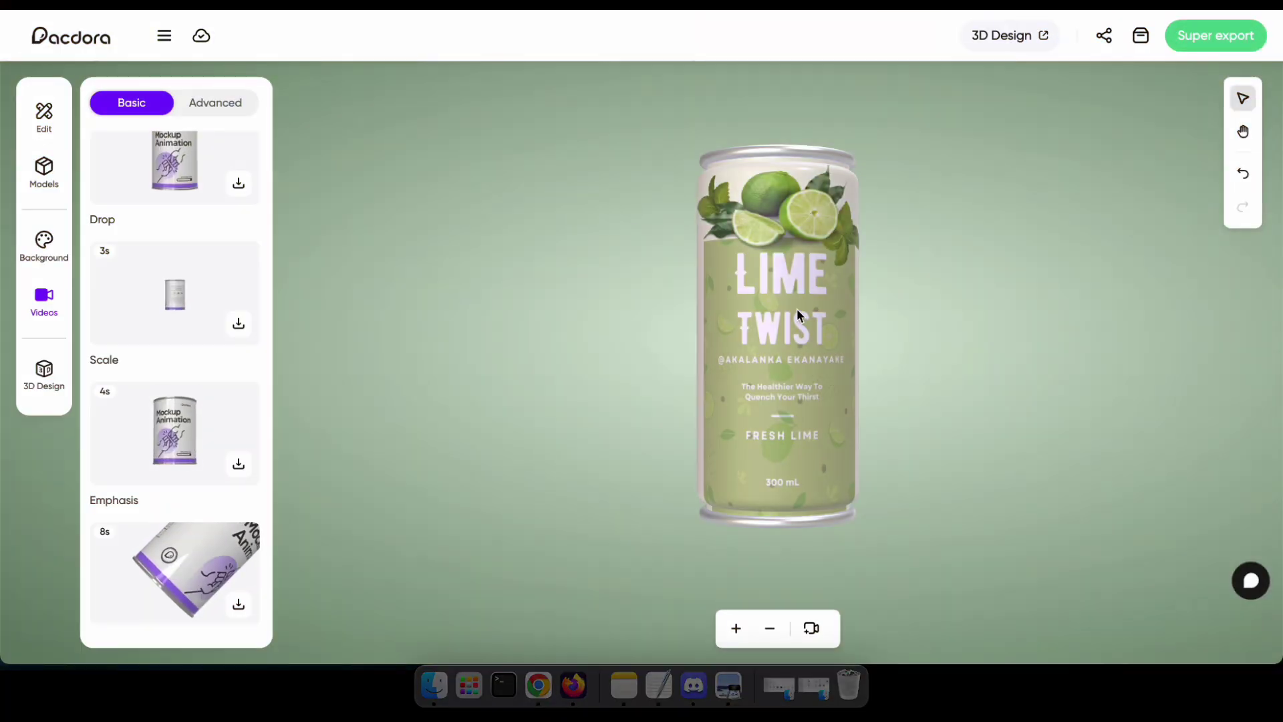
- Upload Lime.png from Downloads as the can's new Strawberry Twist label and close the label editor
mouse_move(783, 278)
left_click(832, 294)
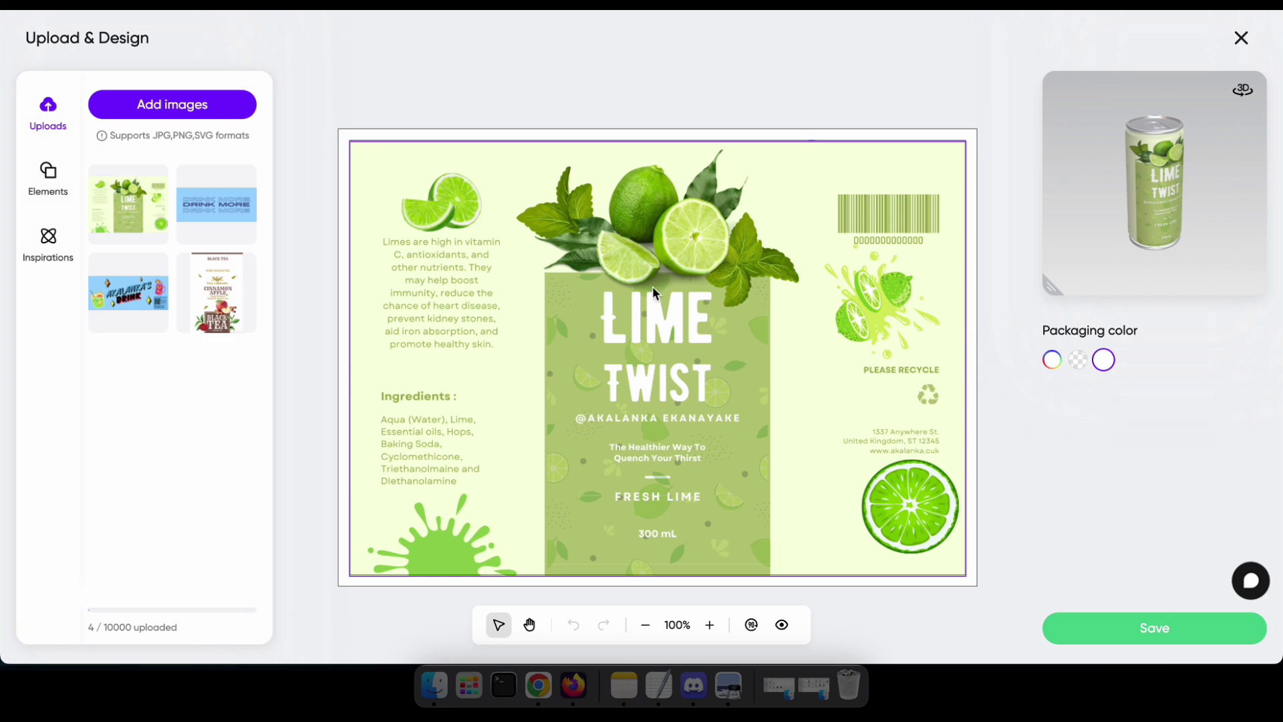
left_click(194, 107)
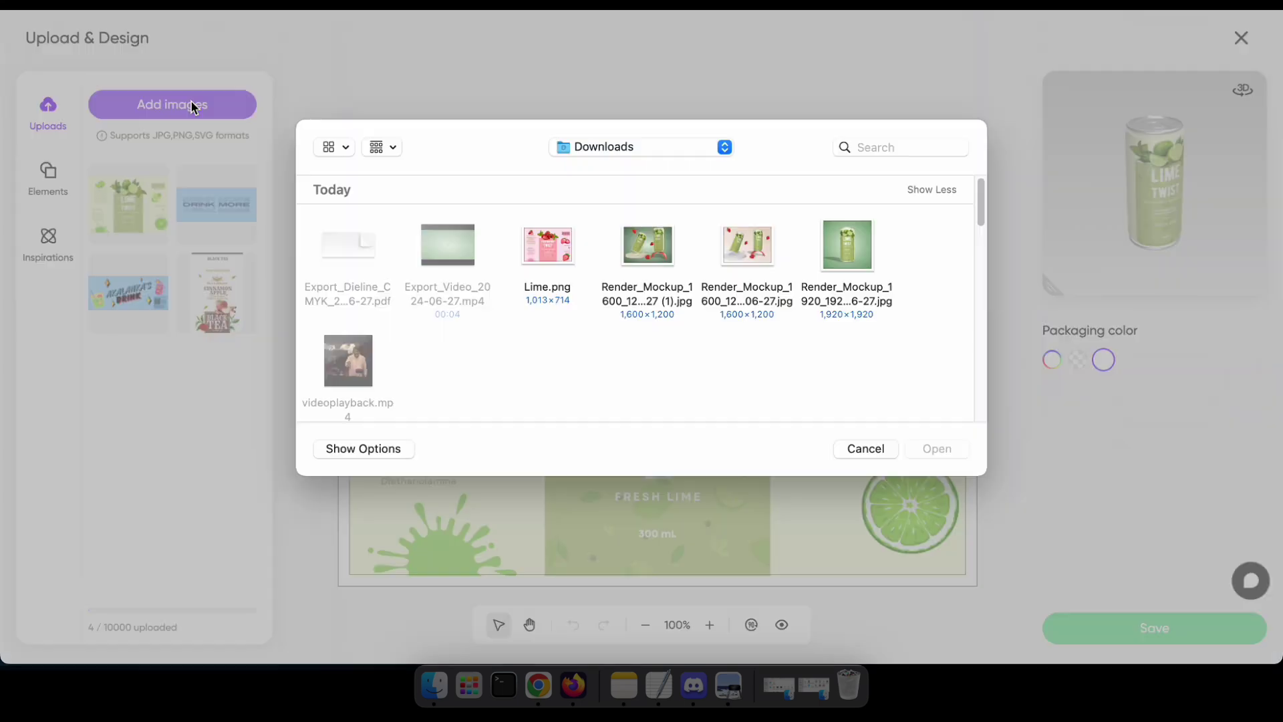
double_click(539, 247)
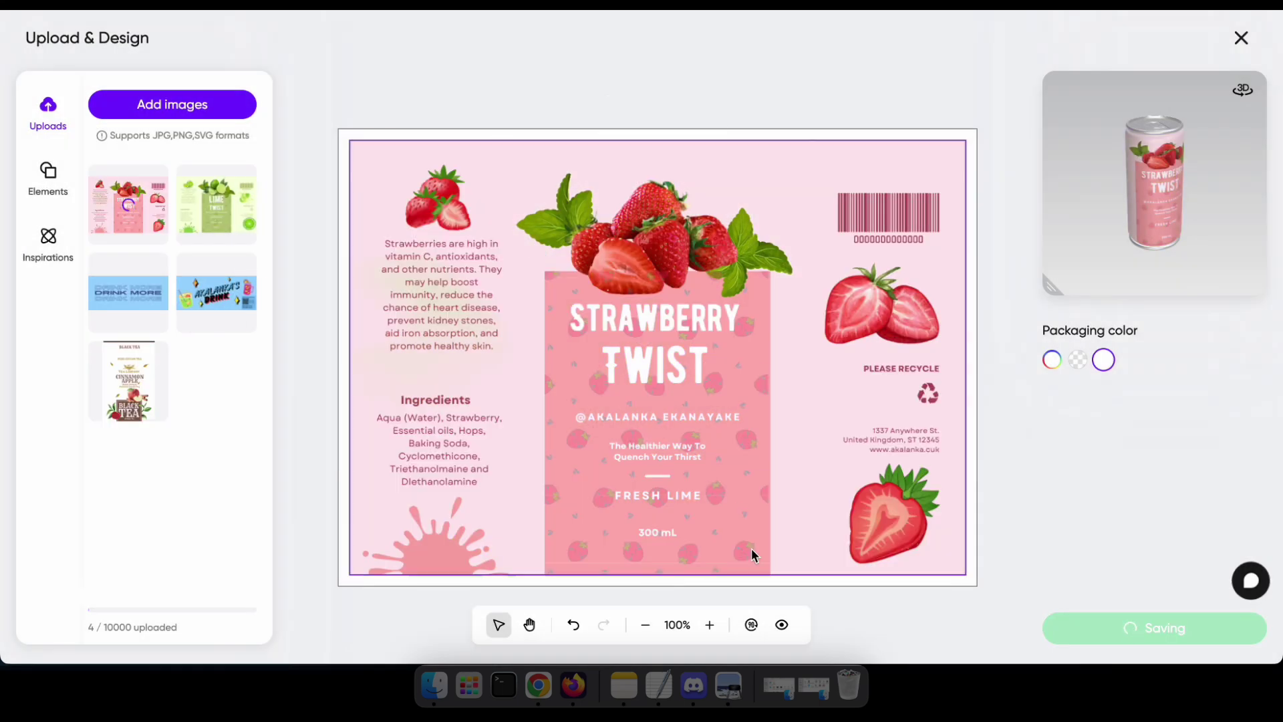
left_click_drag(1044, 287, 919, 418)
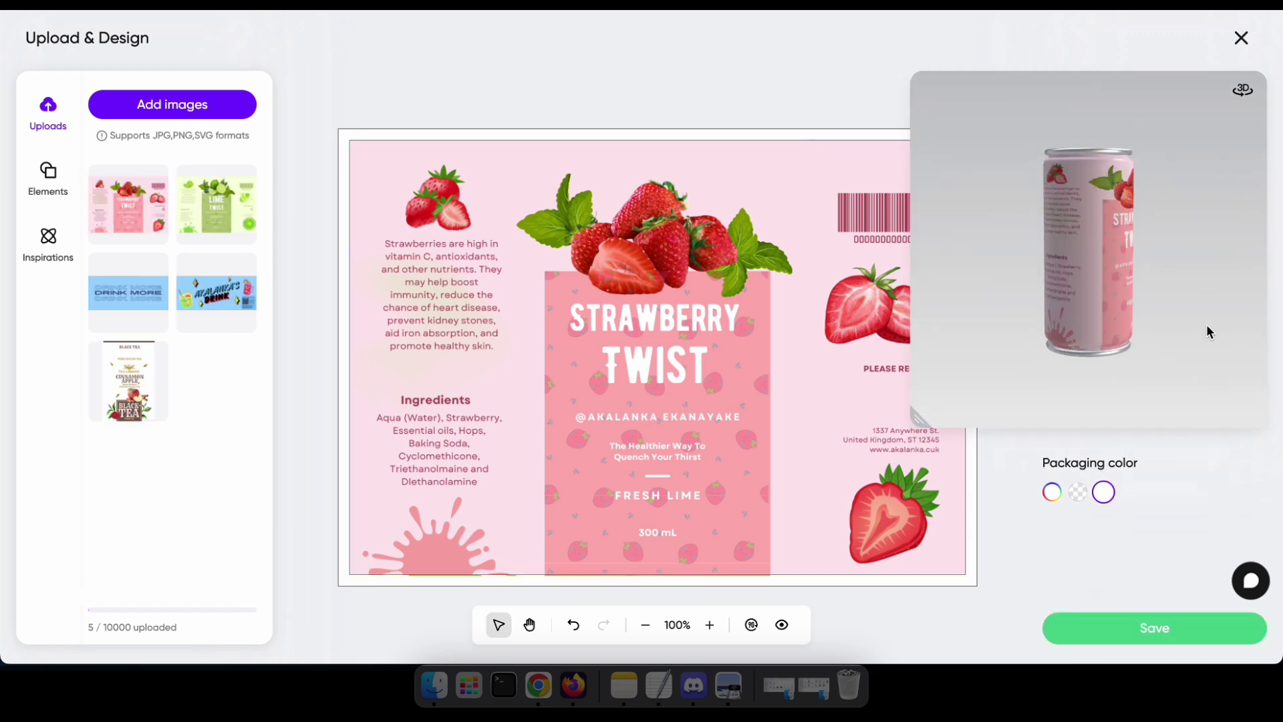
left_click(1152, 635)
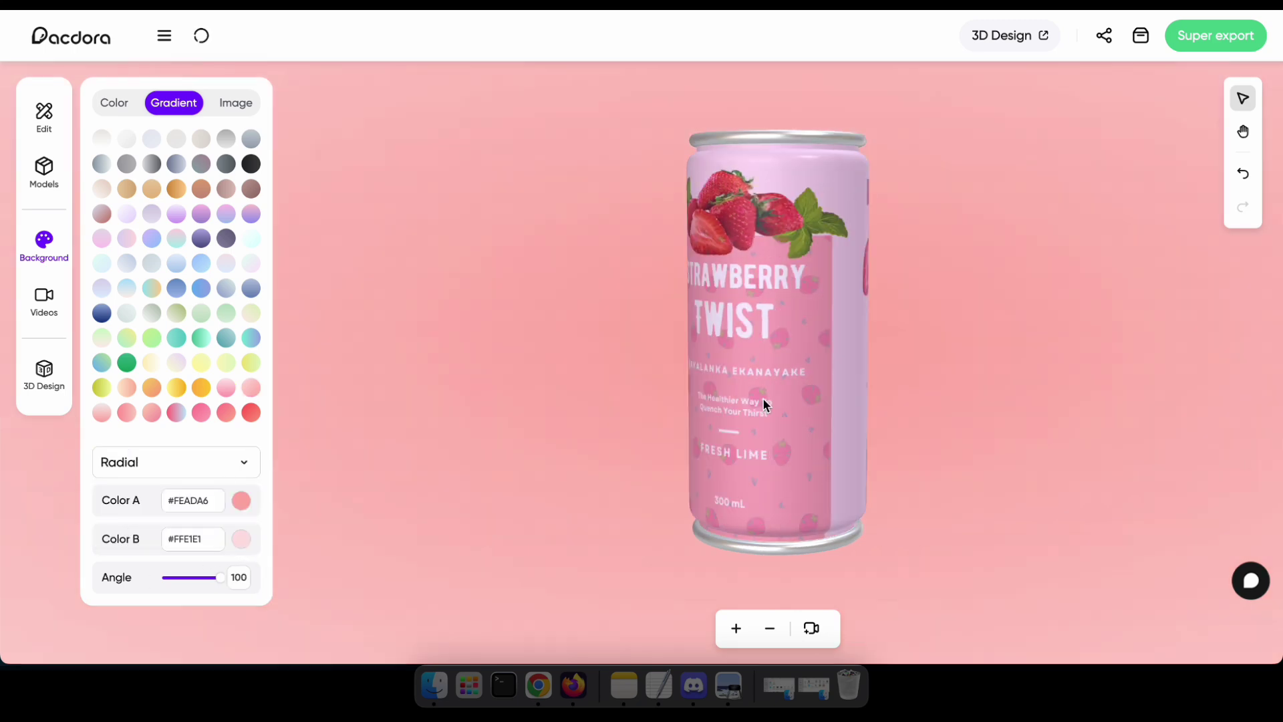
- Set the first gradient colour to coral pink #FF9FB0 and make the background a pink radial gradient
left_click(241, 501)
left_click_drag(372, 508, 363, 505)
left_click(928, 430)
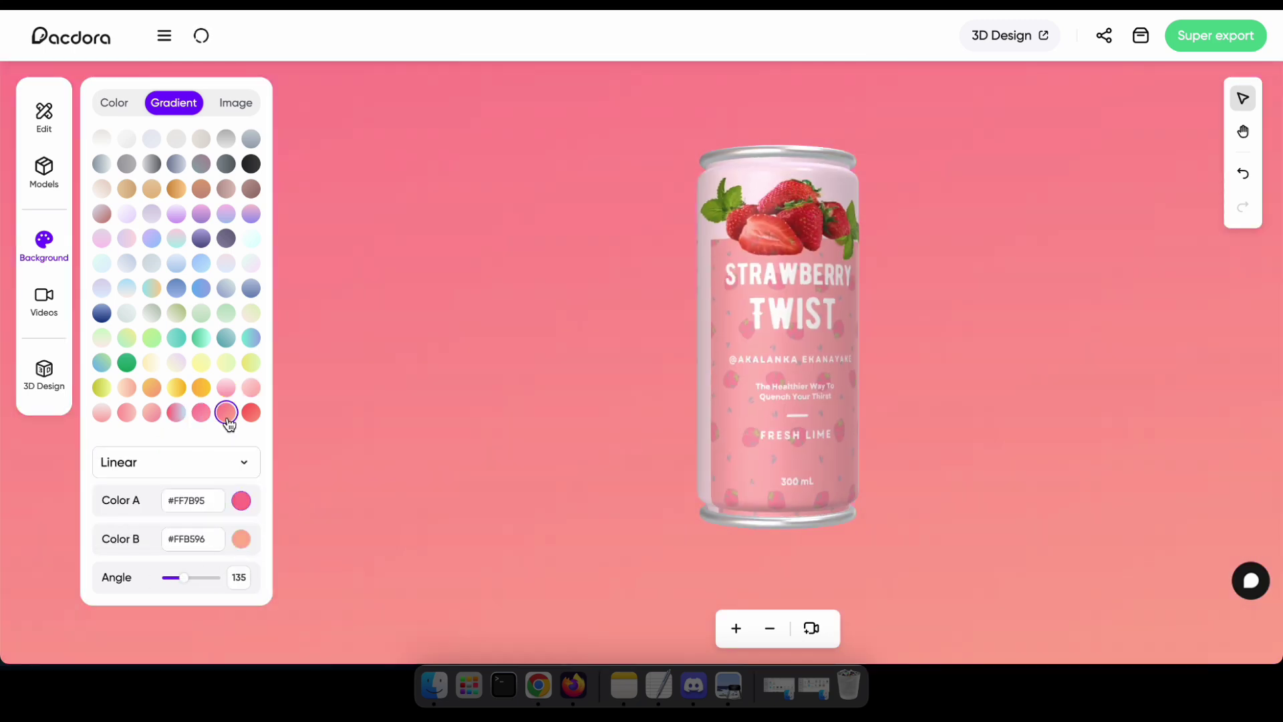
left_click(225, 412)
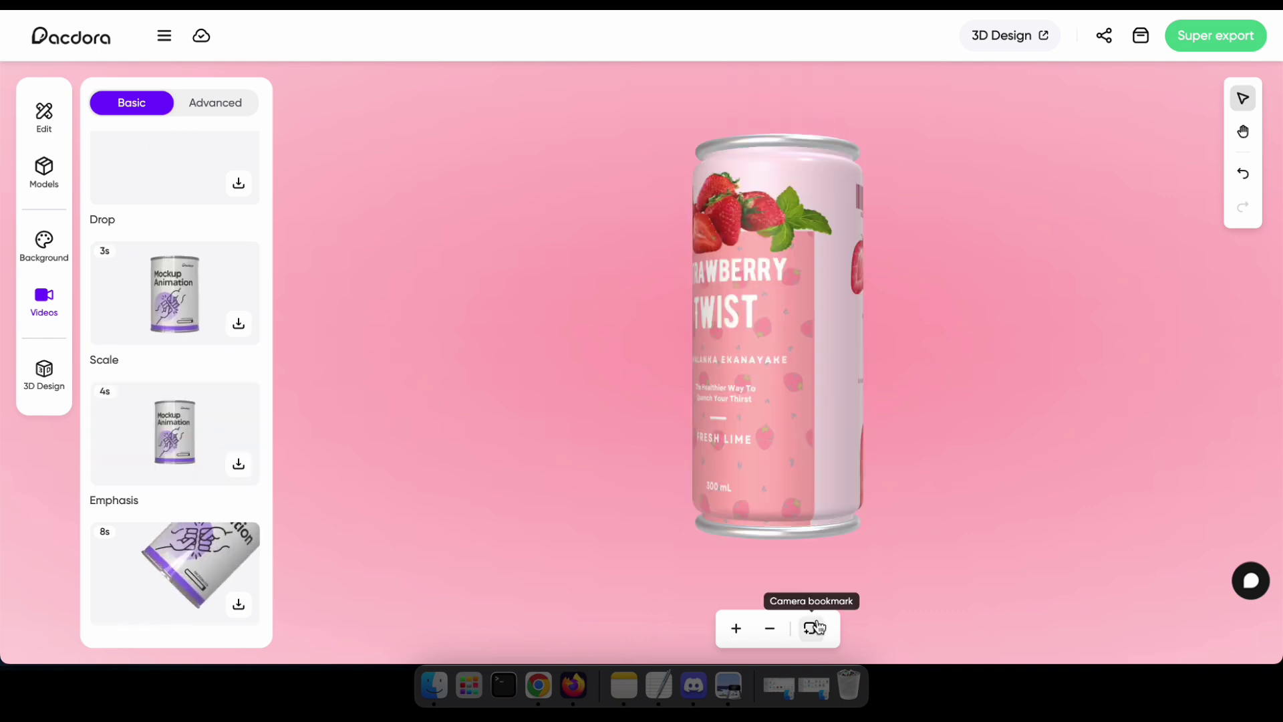
- Darken the gradient's Color B to rose #b56977
left_click(44, 244)
left_click(241, 538)
left_click_drag(332, 524, 360, 534)
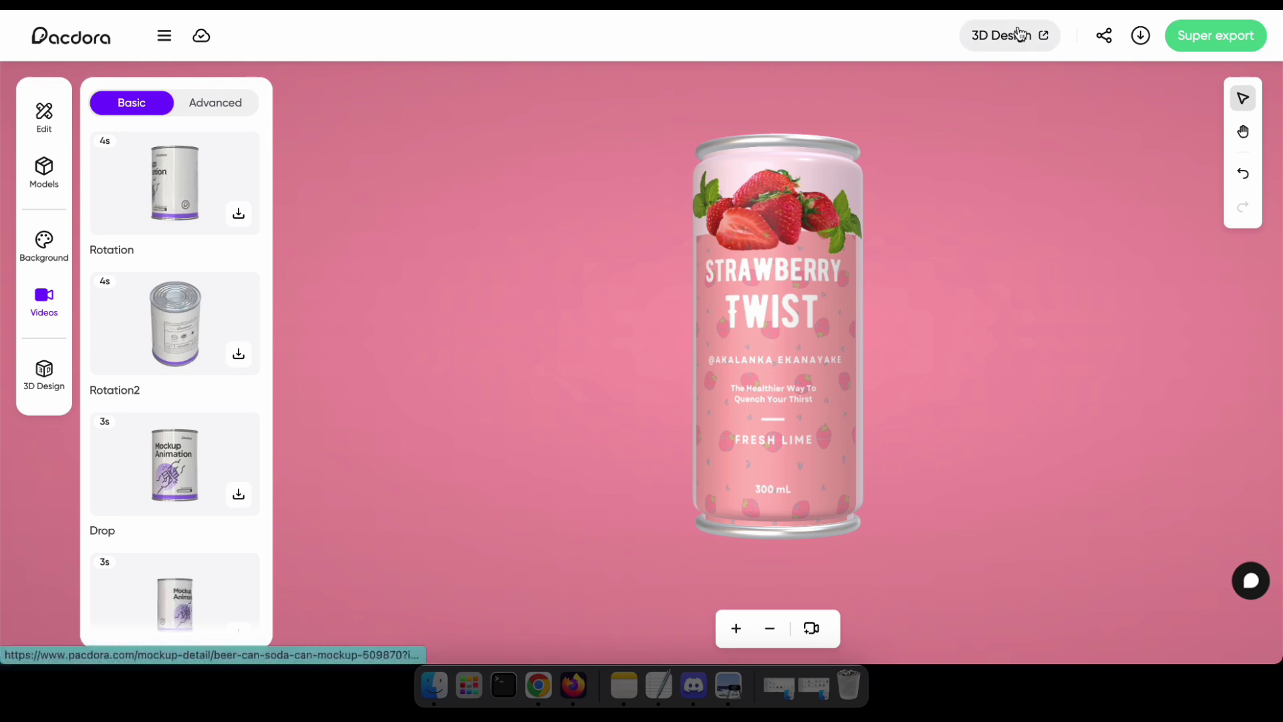
left_click(1017, 34)
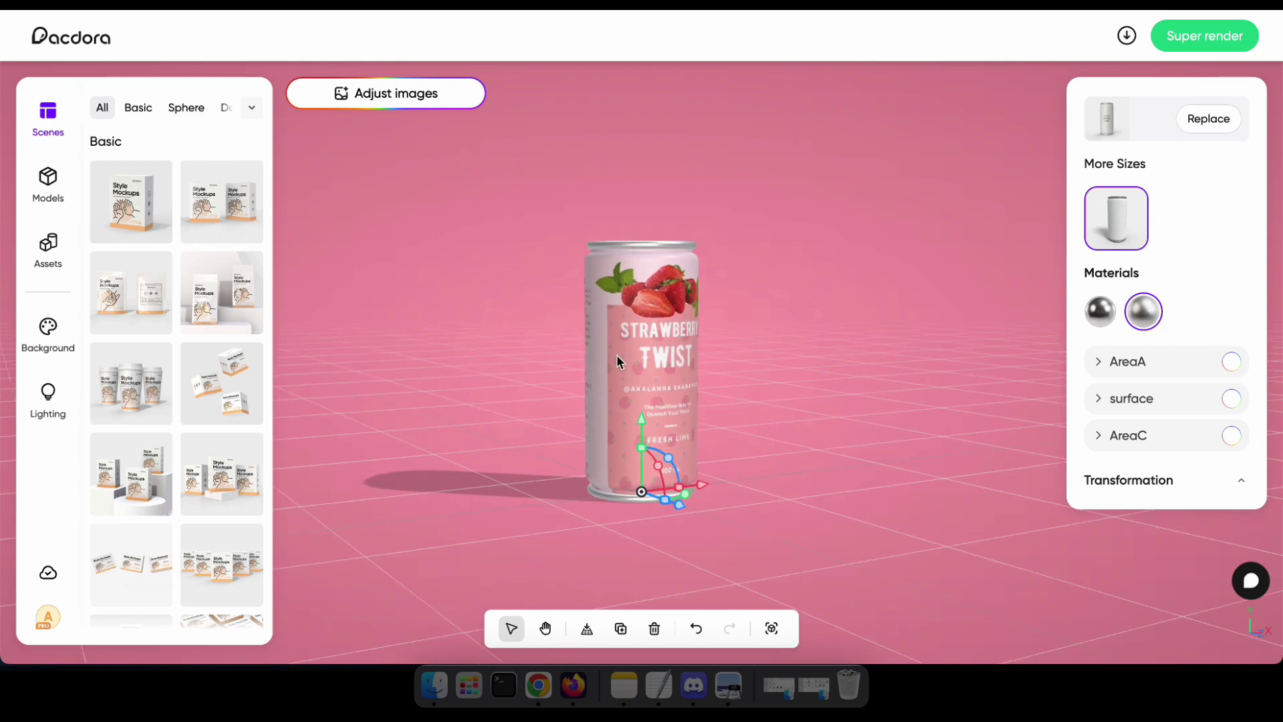
- Turn the can slightly, deselect it, and scroll the Scenes list to the strawberry two-can scene
left_click_drag(658, 511, 698, 513)
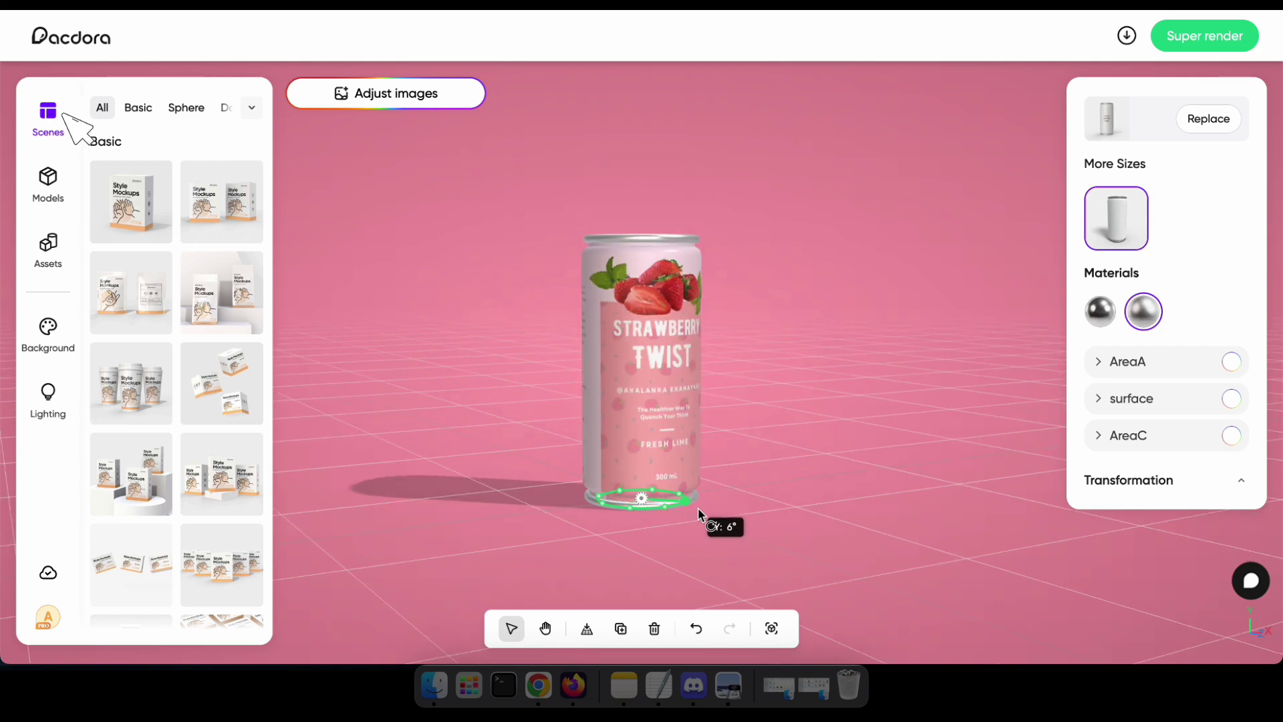
left_click(391, 235)
scroll(175, 414, "down", 15)
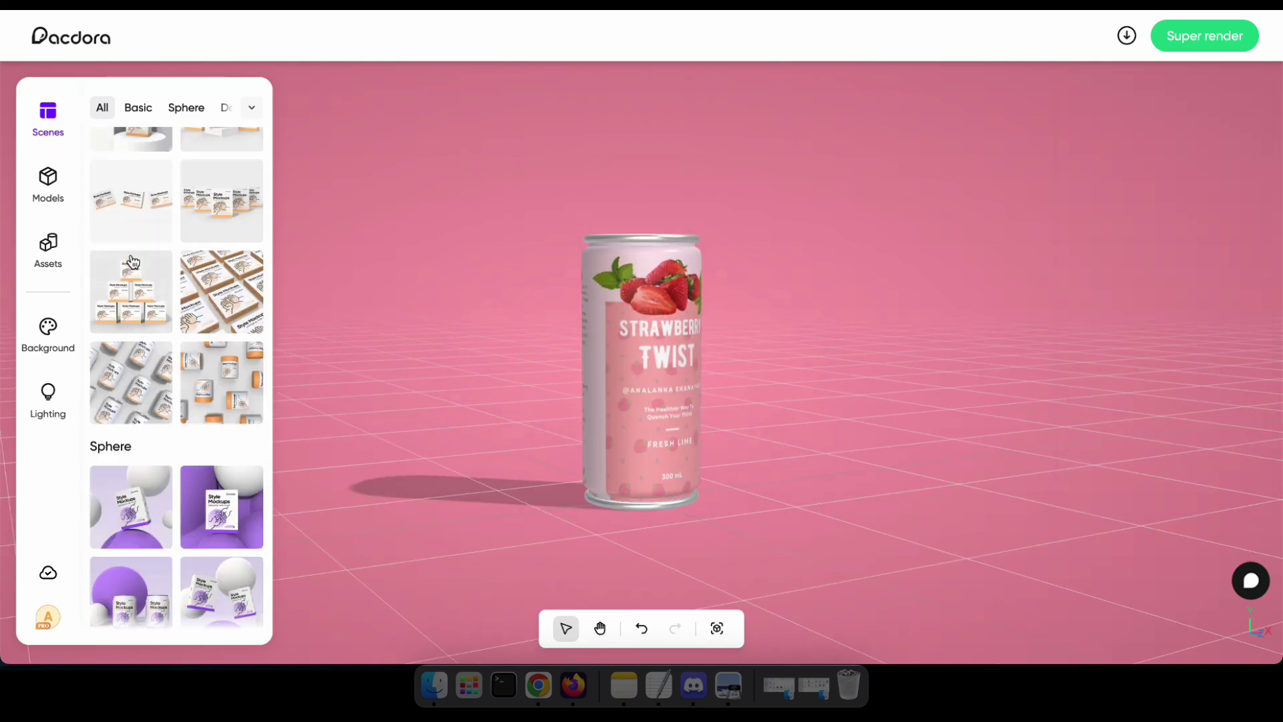
scroll(177, 414, "down", 20)
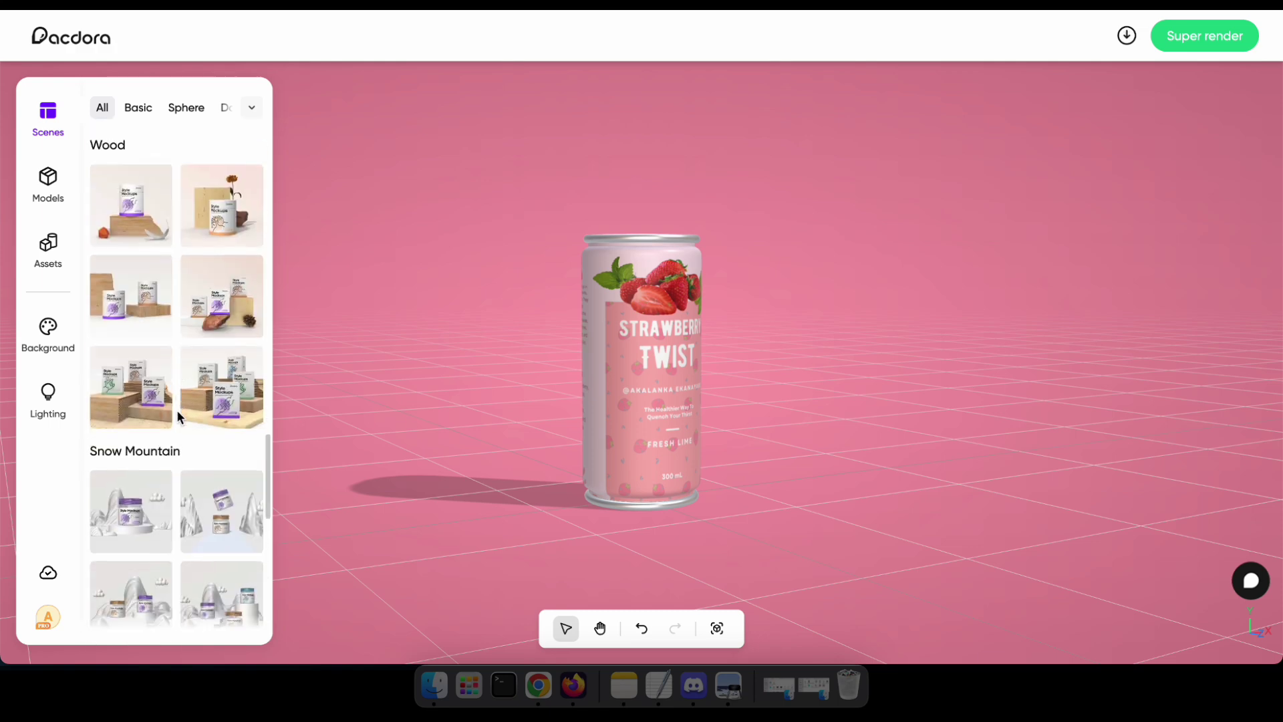
scroll(180, 413, "down", 20)
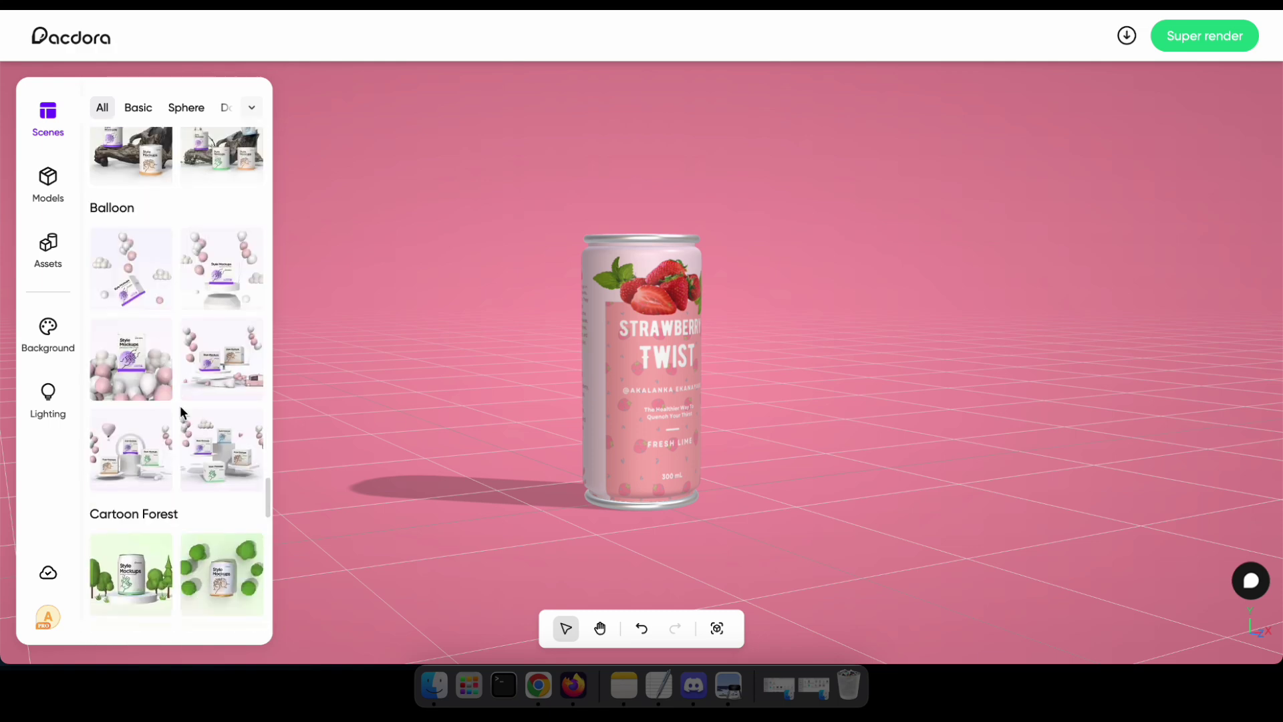
scroll(182, 414, "down", 2)
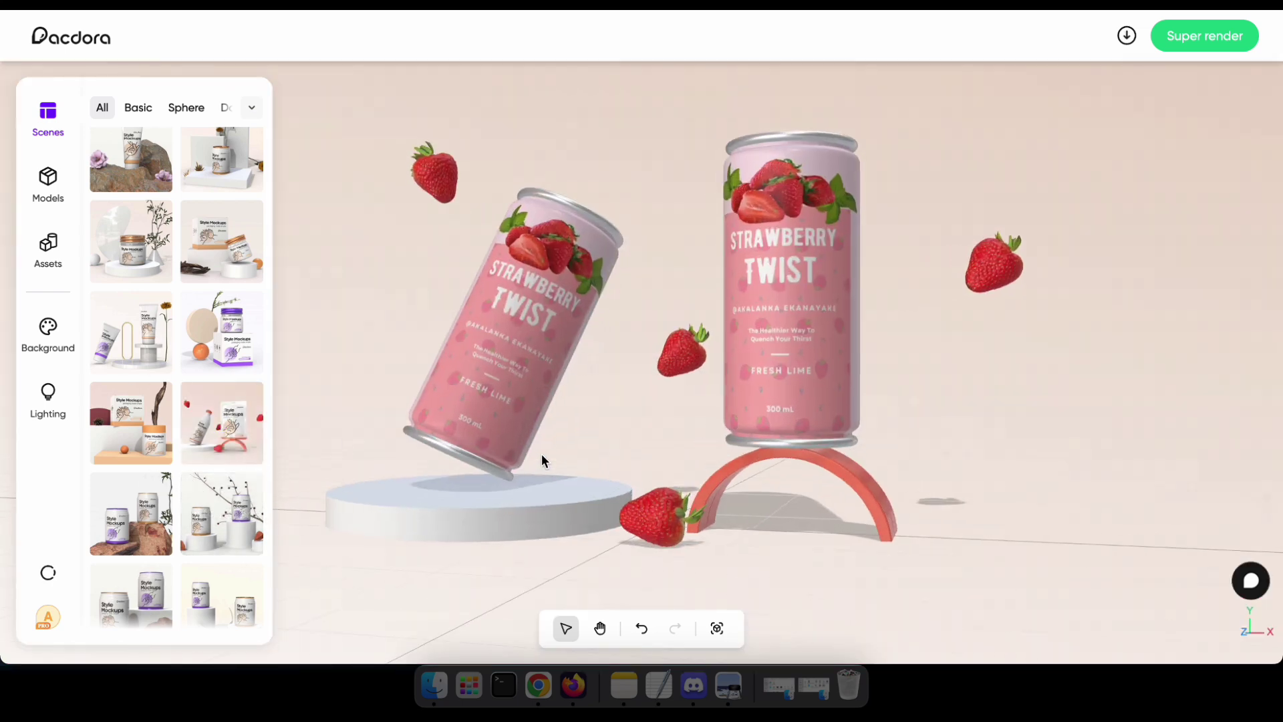
- Enlarge the top-left floating strawberry
left_click_drag(636, 491, 624, 444)
left_click(455, 130)
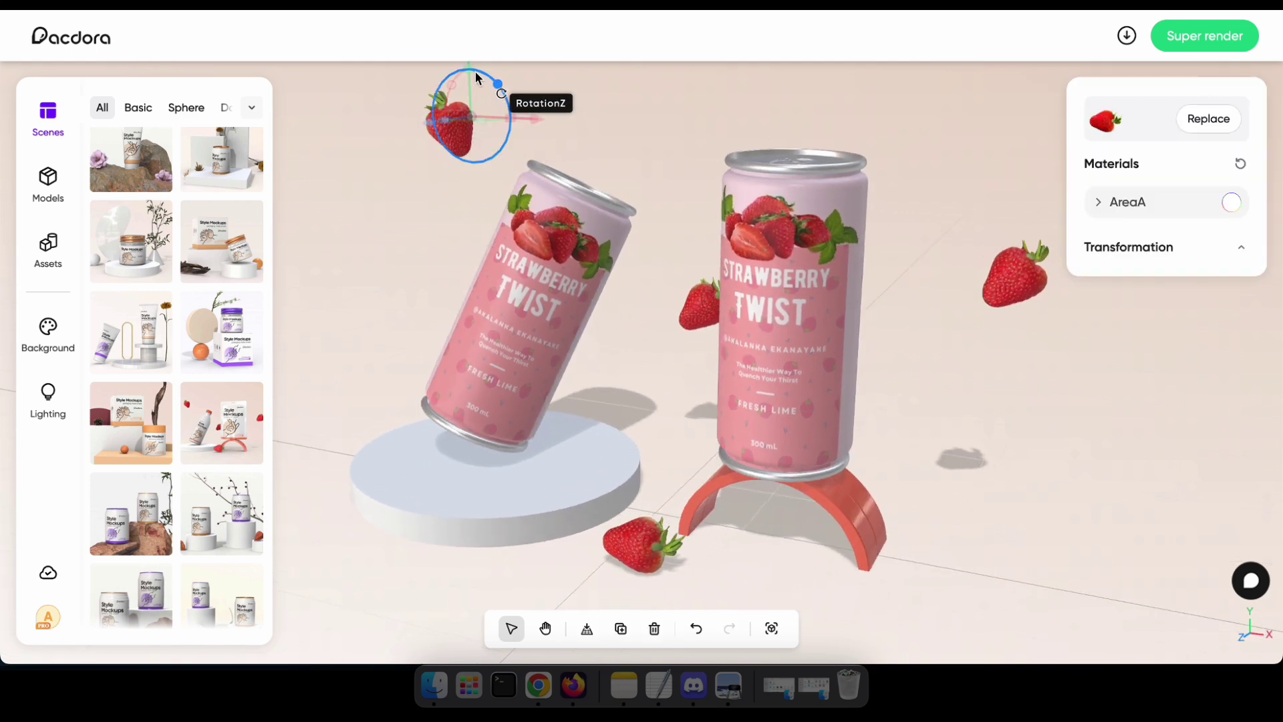
left_click_drag(469, 68, 467, 67)
key("Escape")
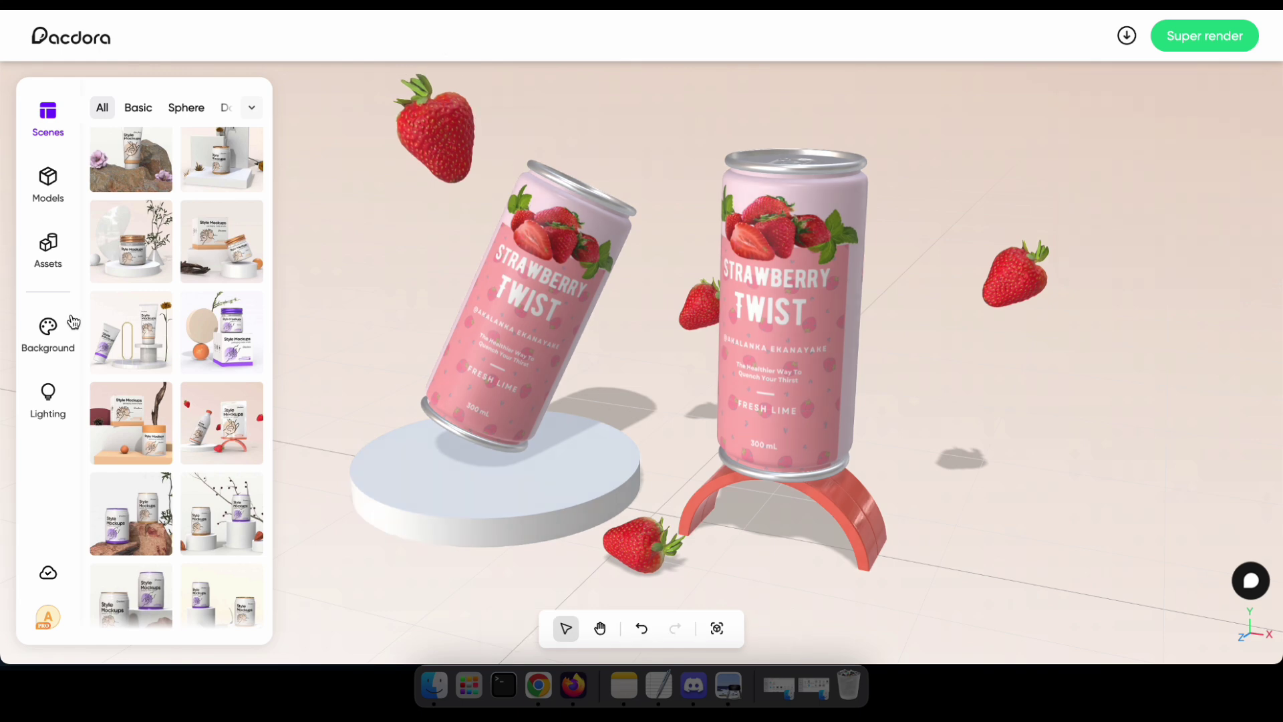
- Give the backdrop a soft pink linear gradient, #FF9FB0 to #FFEAEE, after trying orange and red presets
left_click(48, 331)
left_click(226, 387)
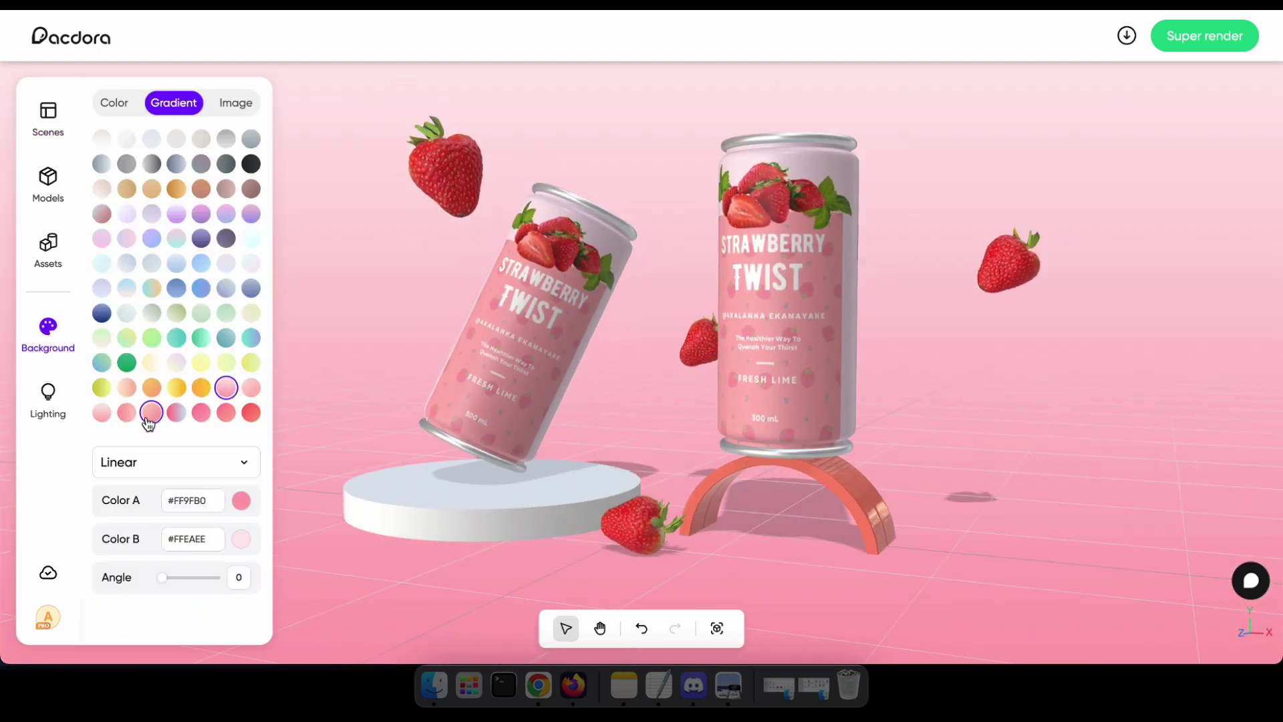
left_click(200, 387)
left_click(242, 411)
left_click(180, 413)
left_click(226, 387)
left_click(173, 497)
left_click(164, 578)
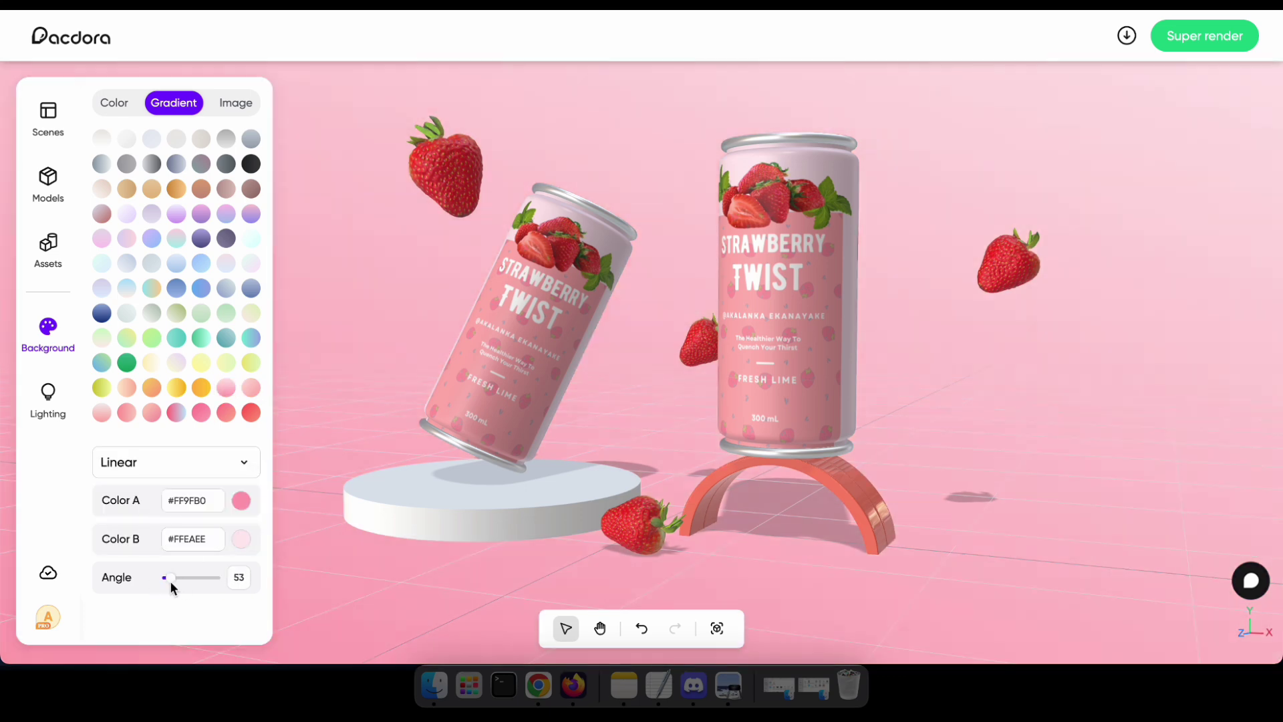
- Apply the Daylight lighting preset after trying Skyfire and Silky moonlight
left_click(48, 394)
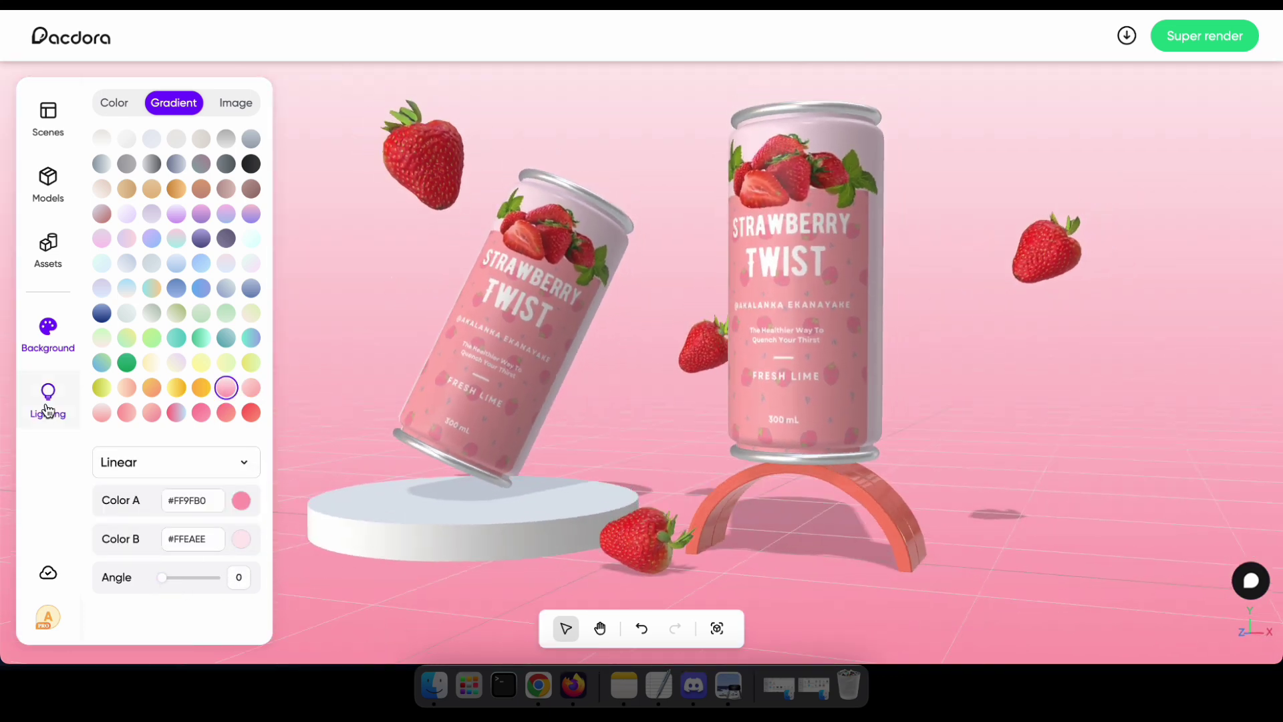
left_click(161, 449)
scroll(161, 449, "down", 3)
scroll(161, 448, "up", 3)
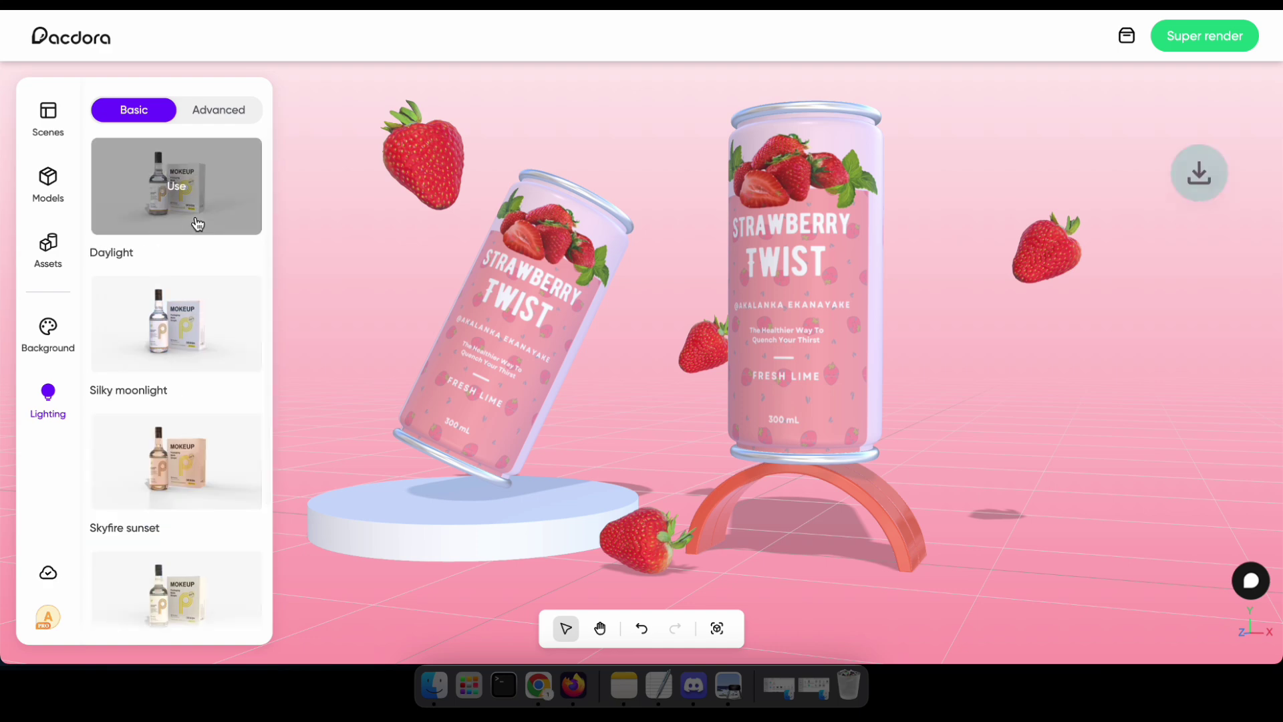
left_click(176, 187)
left_click(176, 324)
left_click(200, 231)
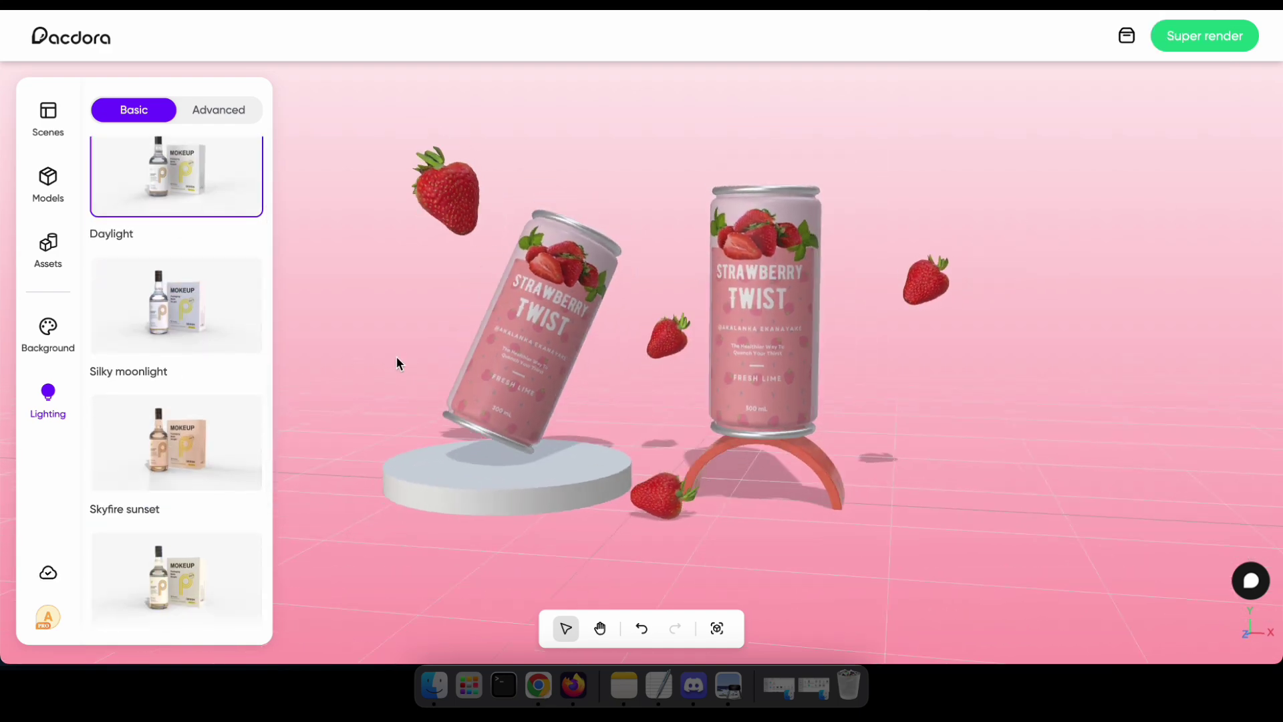
- Set the Daylight angle to 24° and brightness to about 90% in Advanced lighting
left_click(207, 117)
left_click_drag(199, 313, 155, 302)
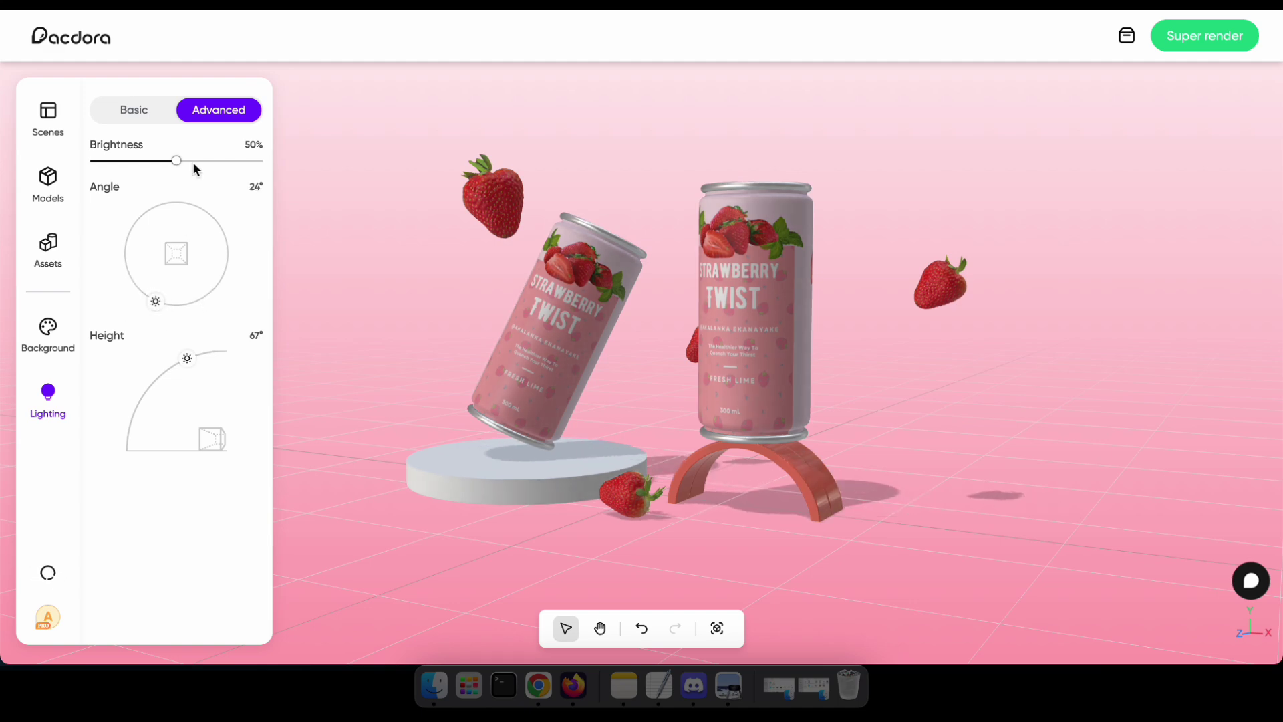
left_click_drag(177, 160, 248, 161)
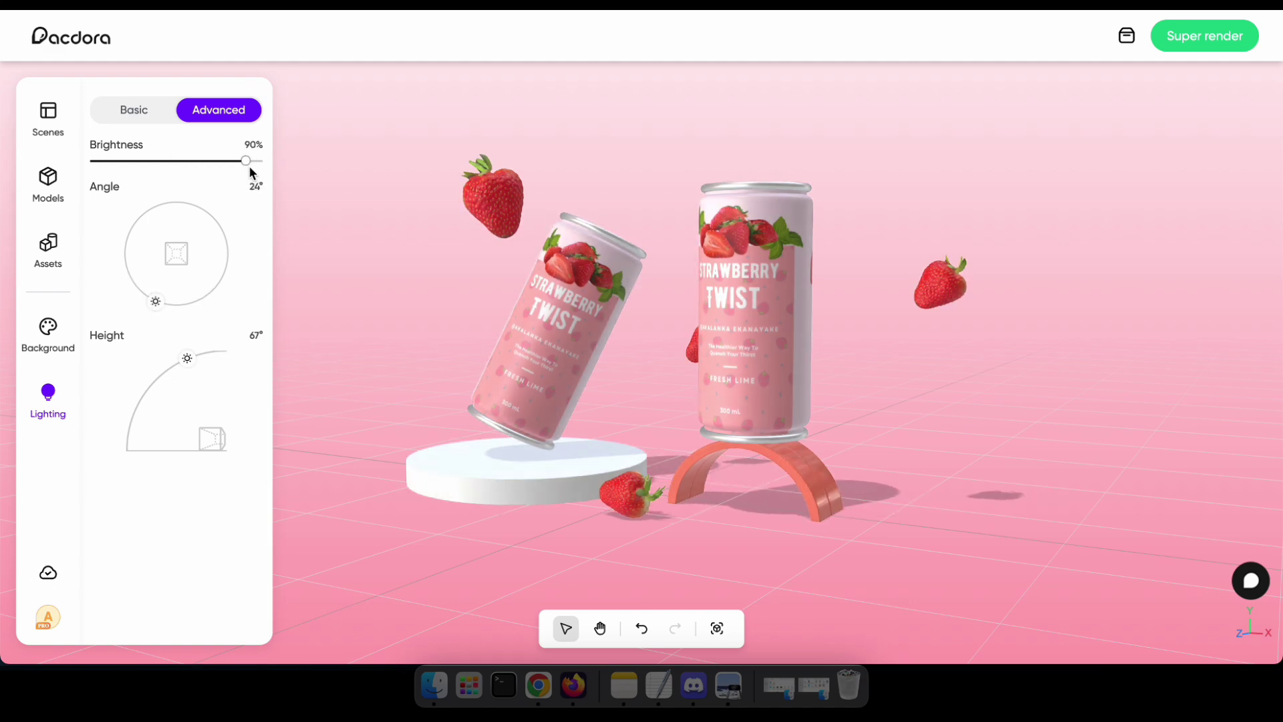
left_click(134, 111)
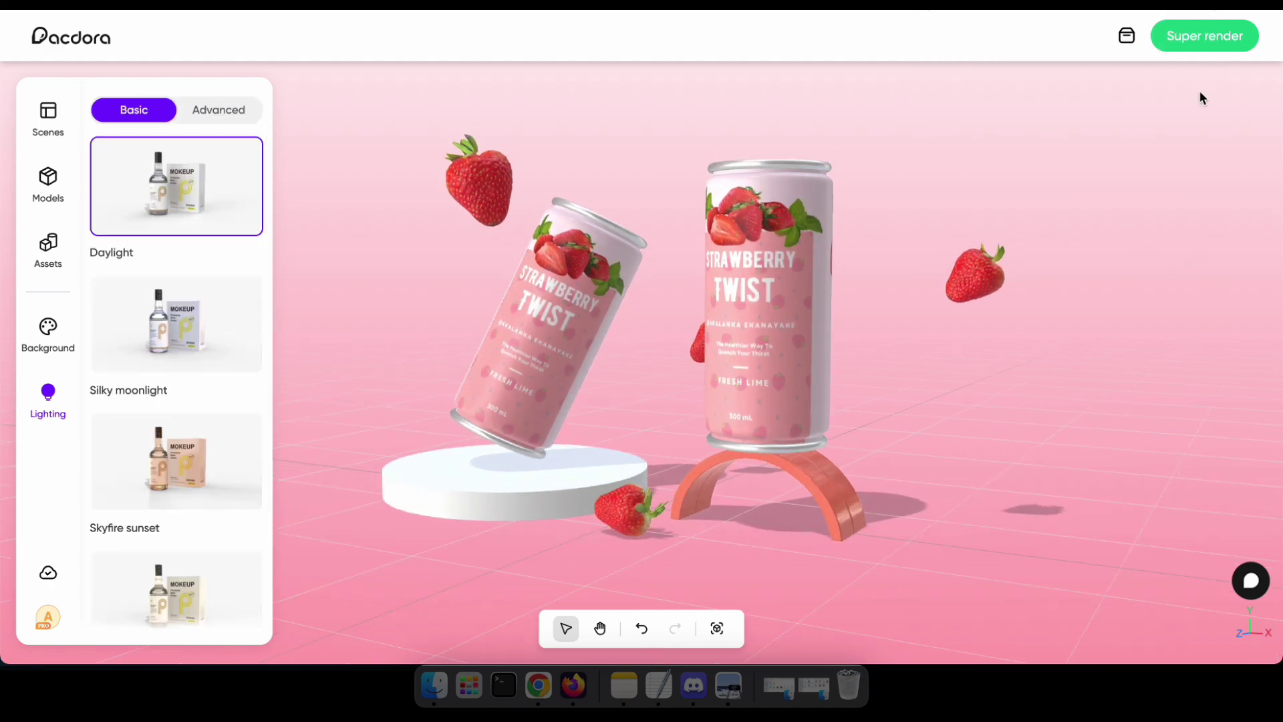
left_click(1205, 41)
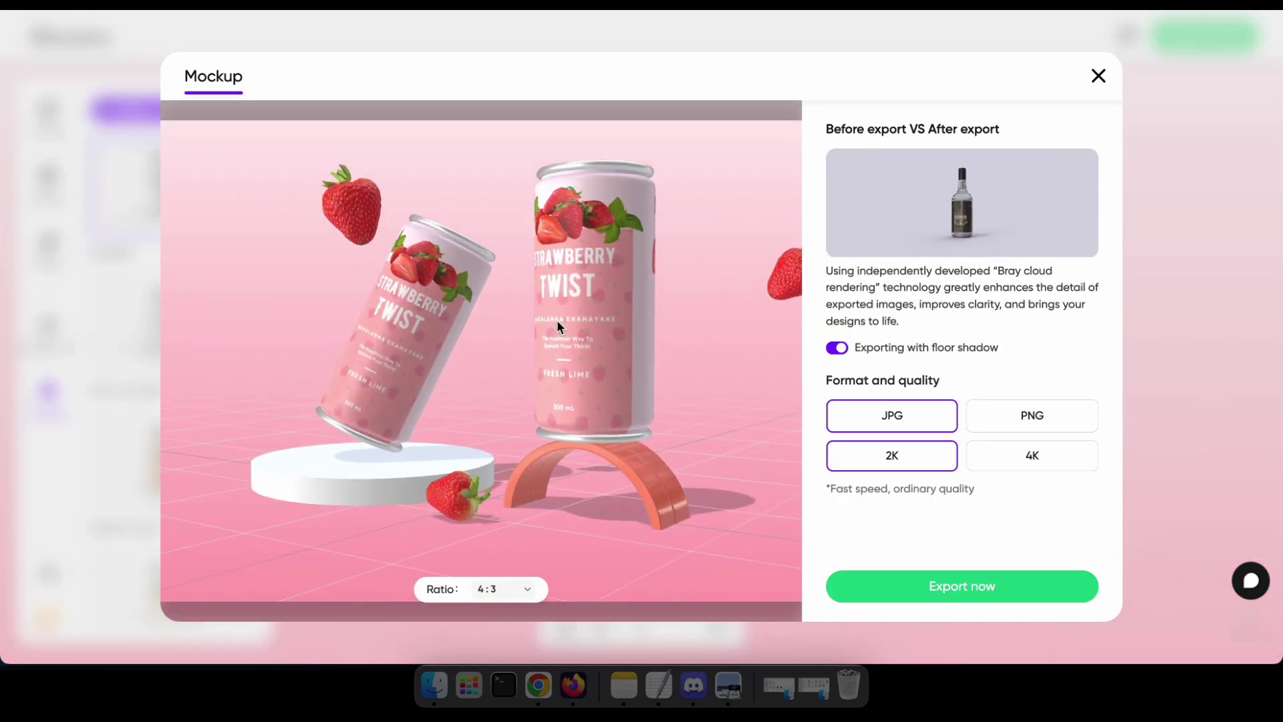
left_click(576, 347)
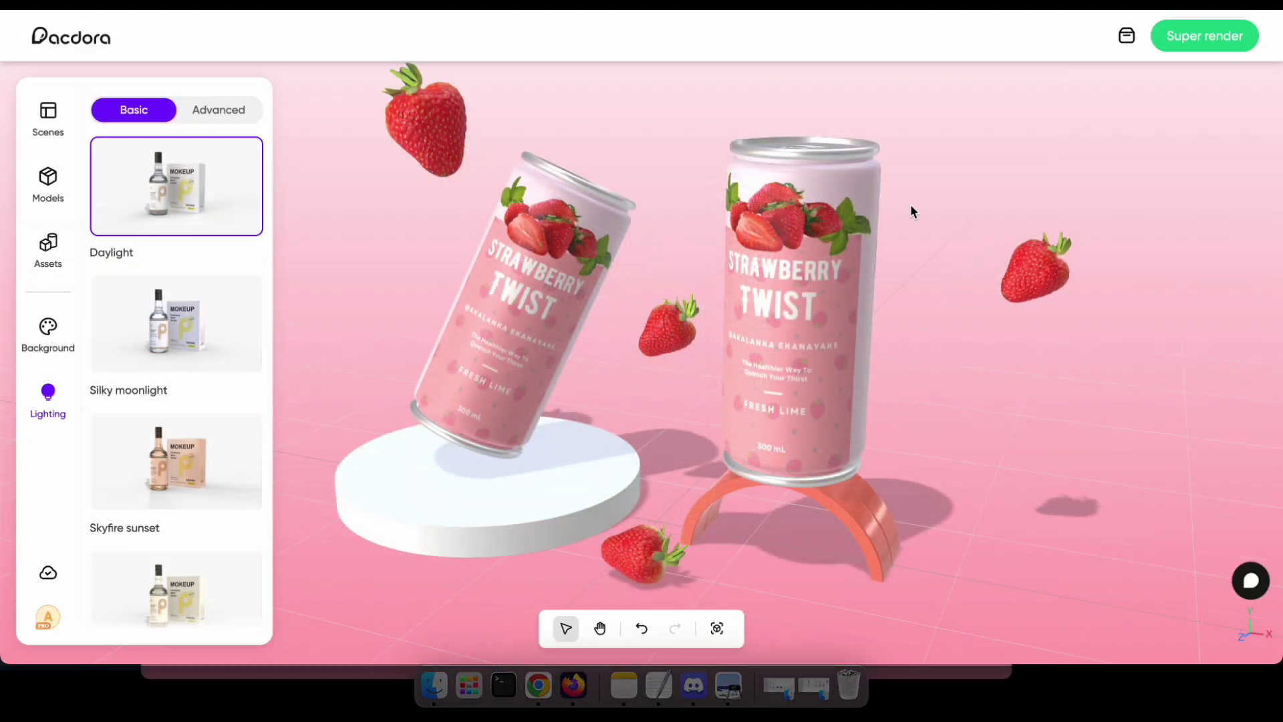
- Change the right upright can's AreaA colour to a Recommend swatch
left_click(793, 274)
left_click(1174, 365)
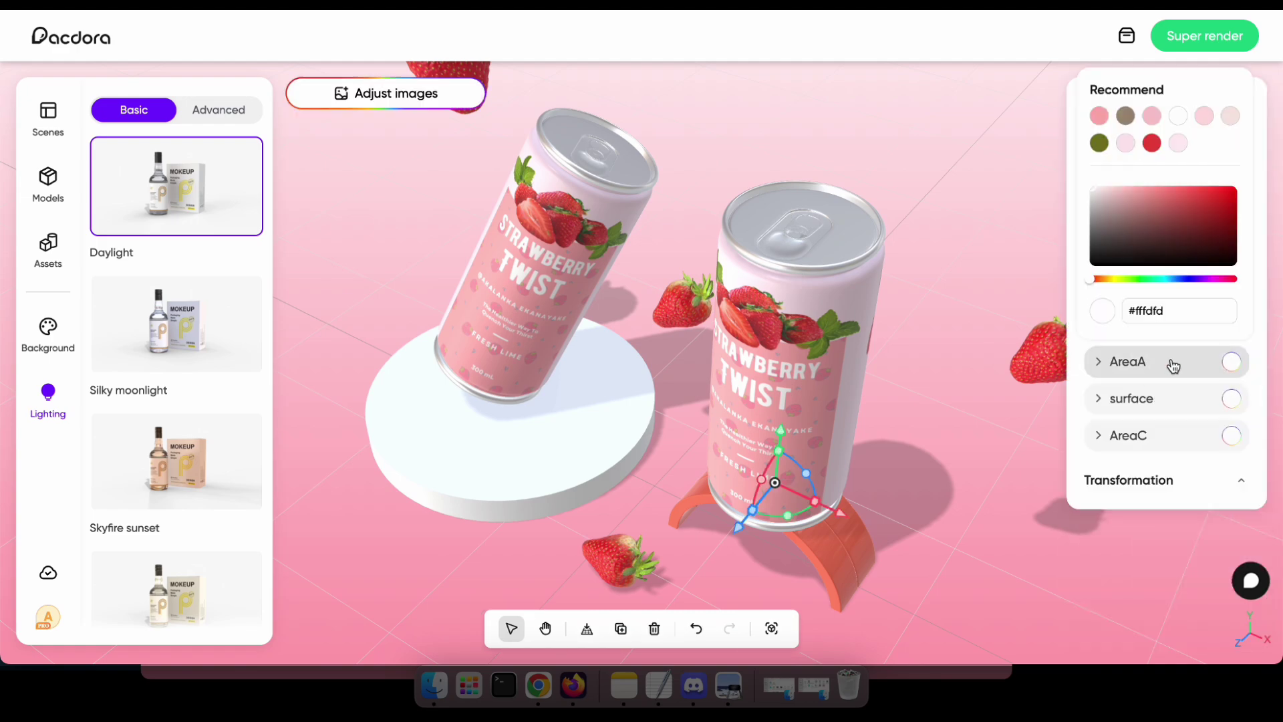
left_click(1173, 131)
left_click(1027, 311)
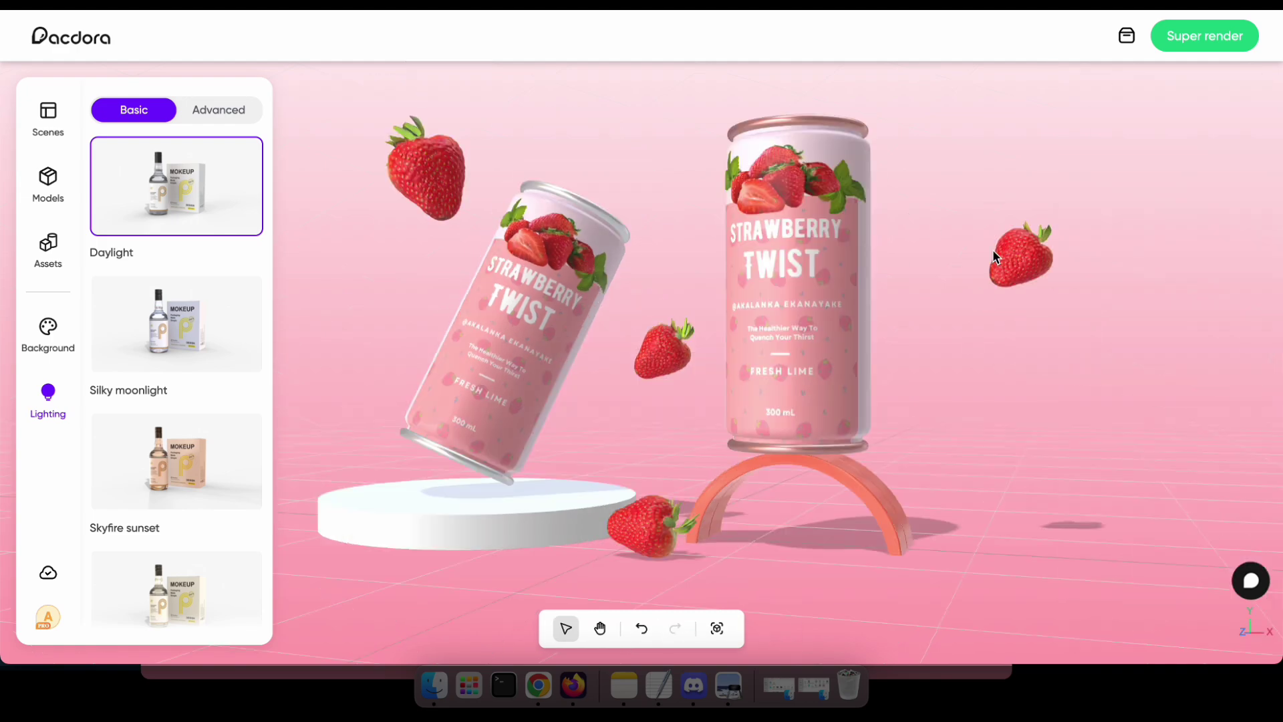
- Give the left tilted can's AreaA a red colour
left_click(553, 201)
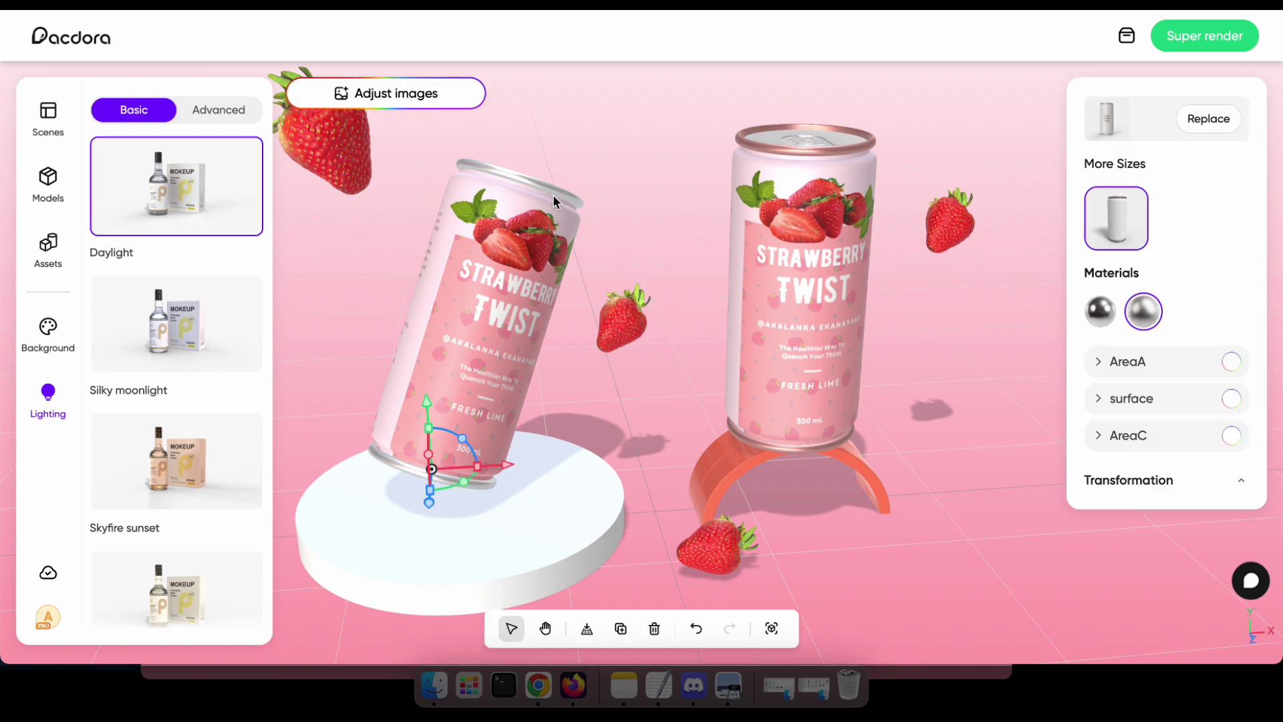
left_click(1230, 364)
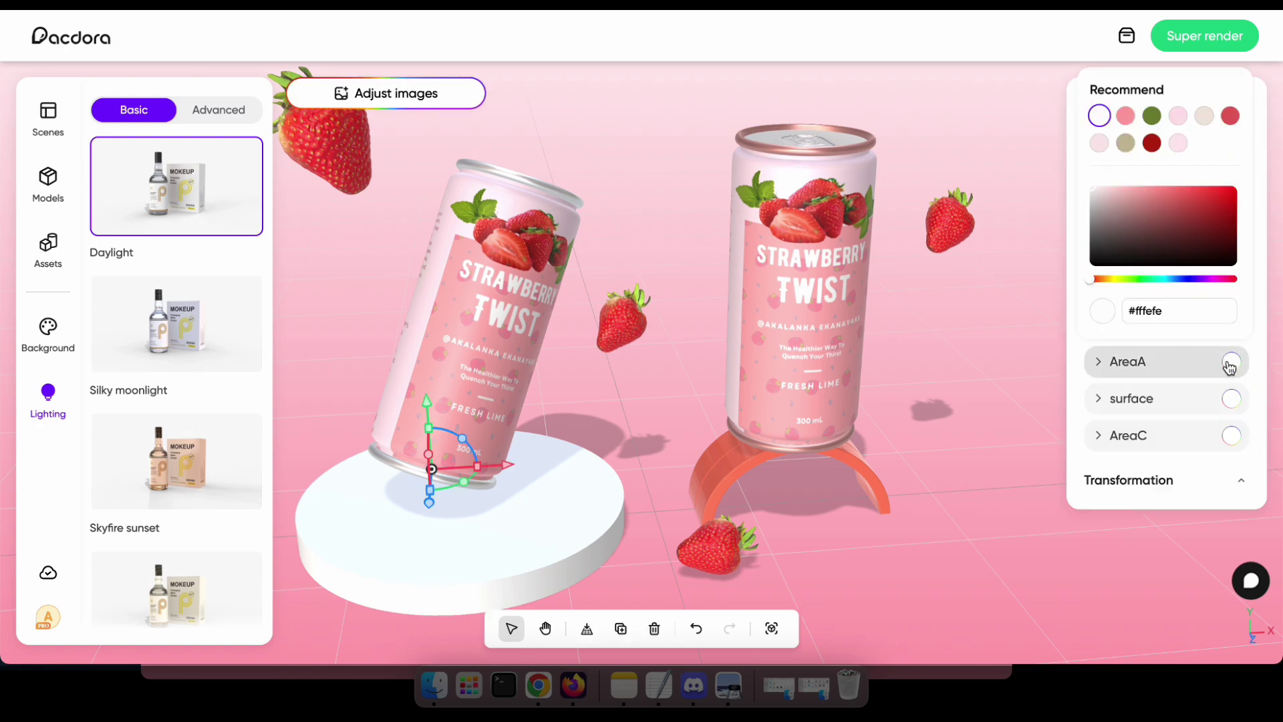
left_click(1231, 117)
left_click(952, 387)
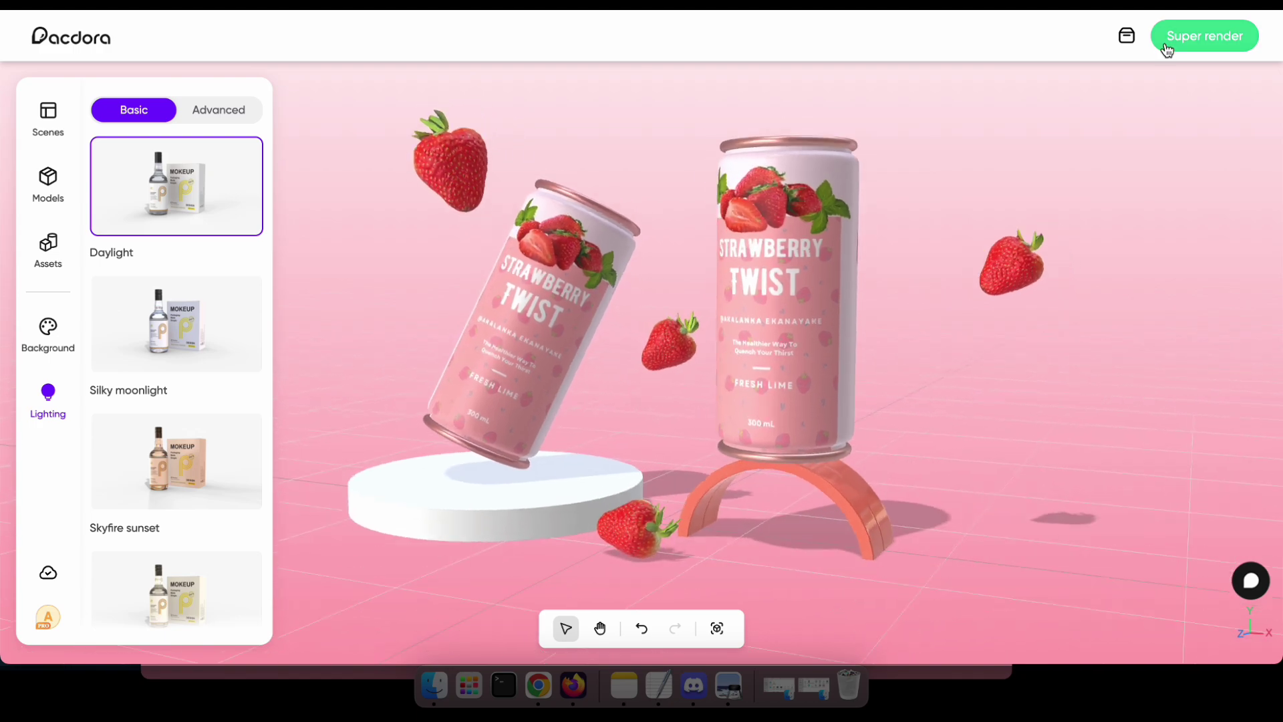
- Open the Super render export settings for the strawberry two-can scene
left_click(1166, 50)
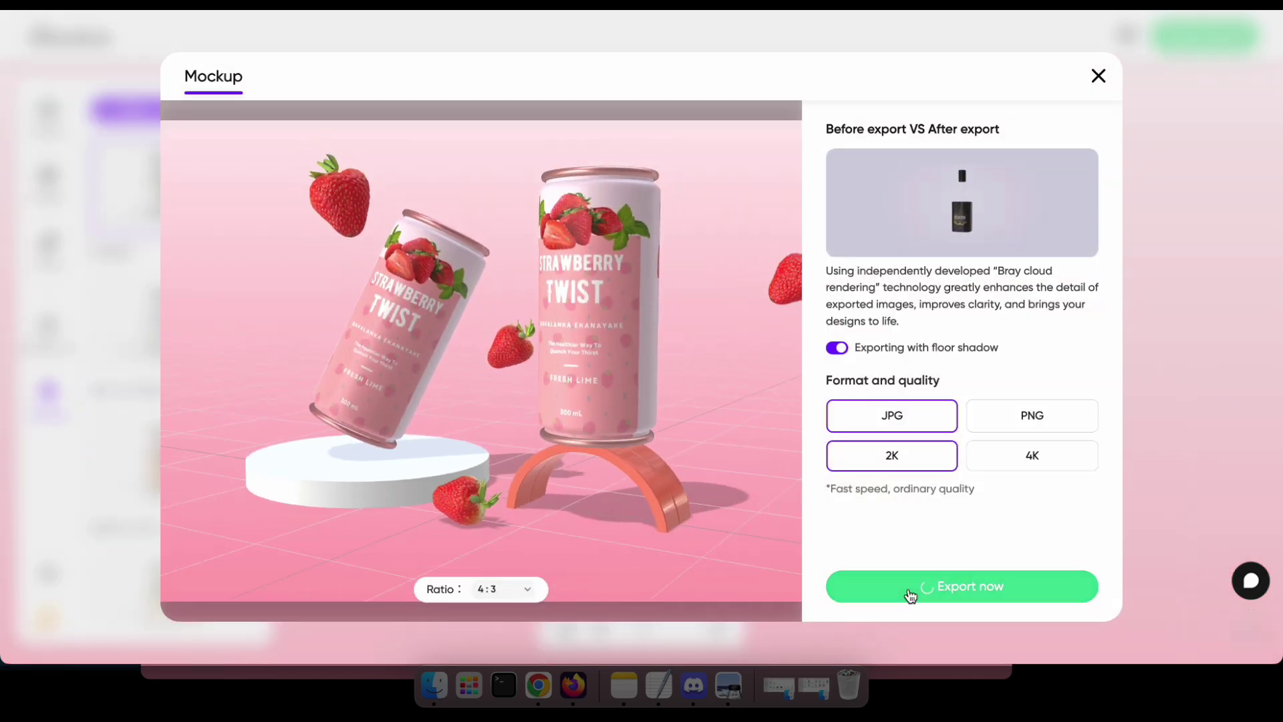